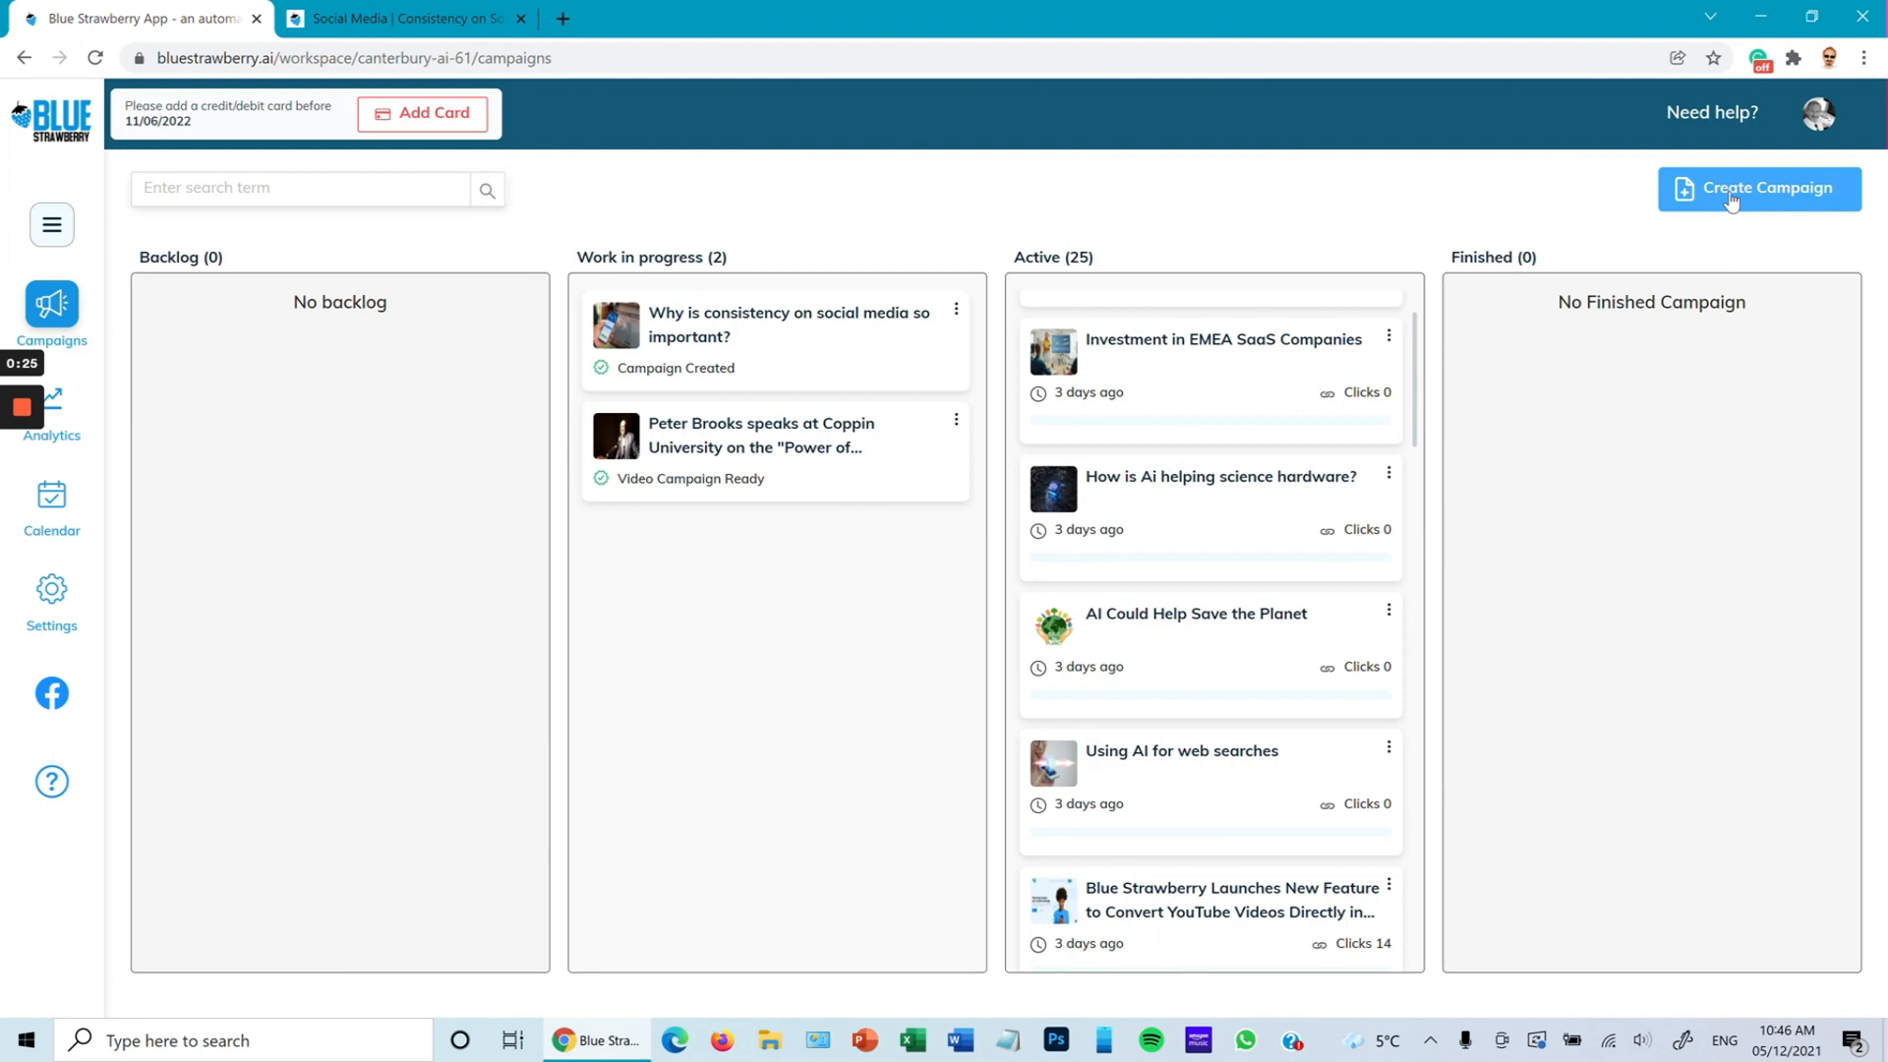
left_click(1731, 196)
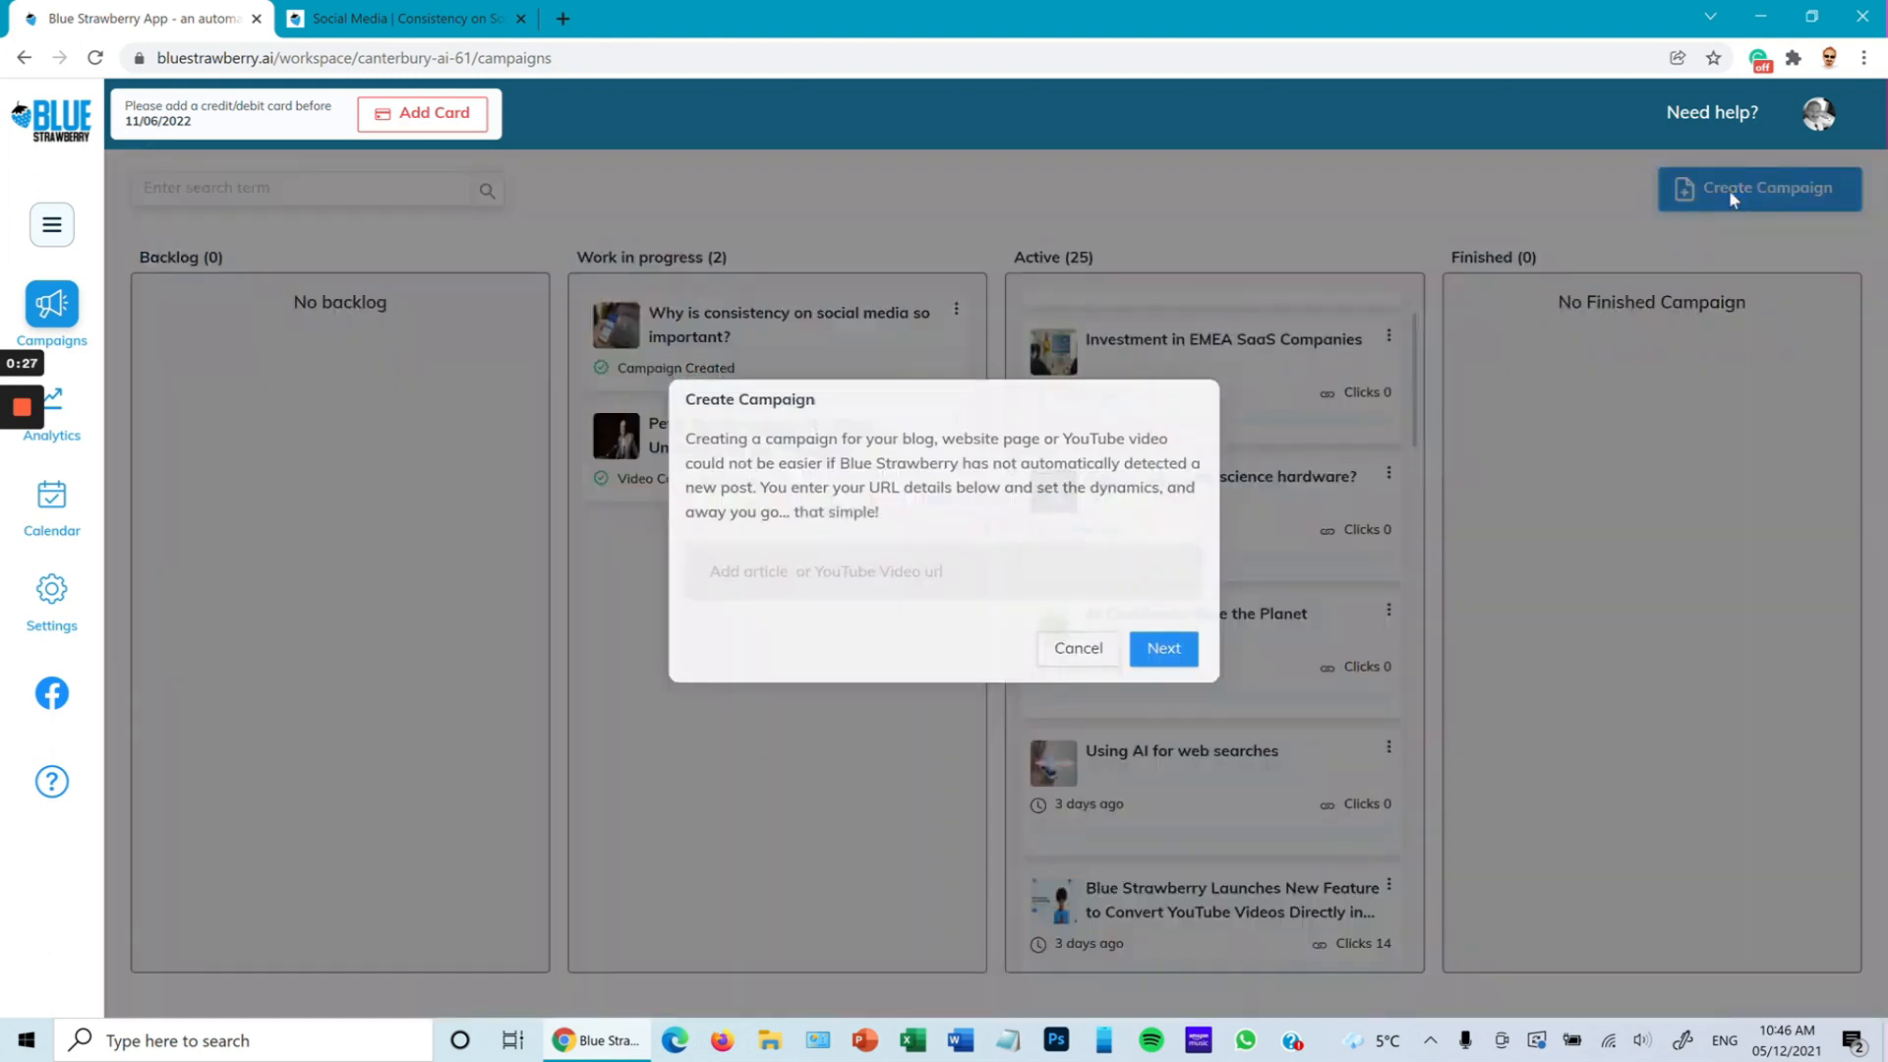
left_click(827, 590)
type("rawberry.app/why-is-consistency-on-social-media-so-important/")
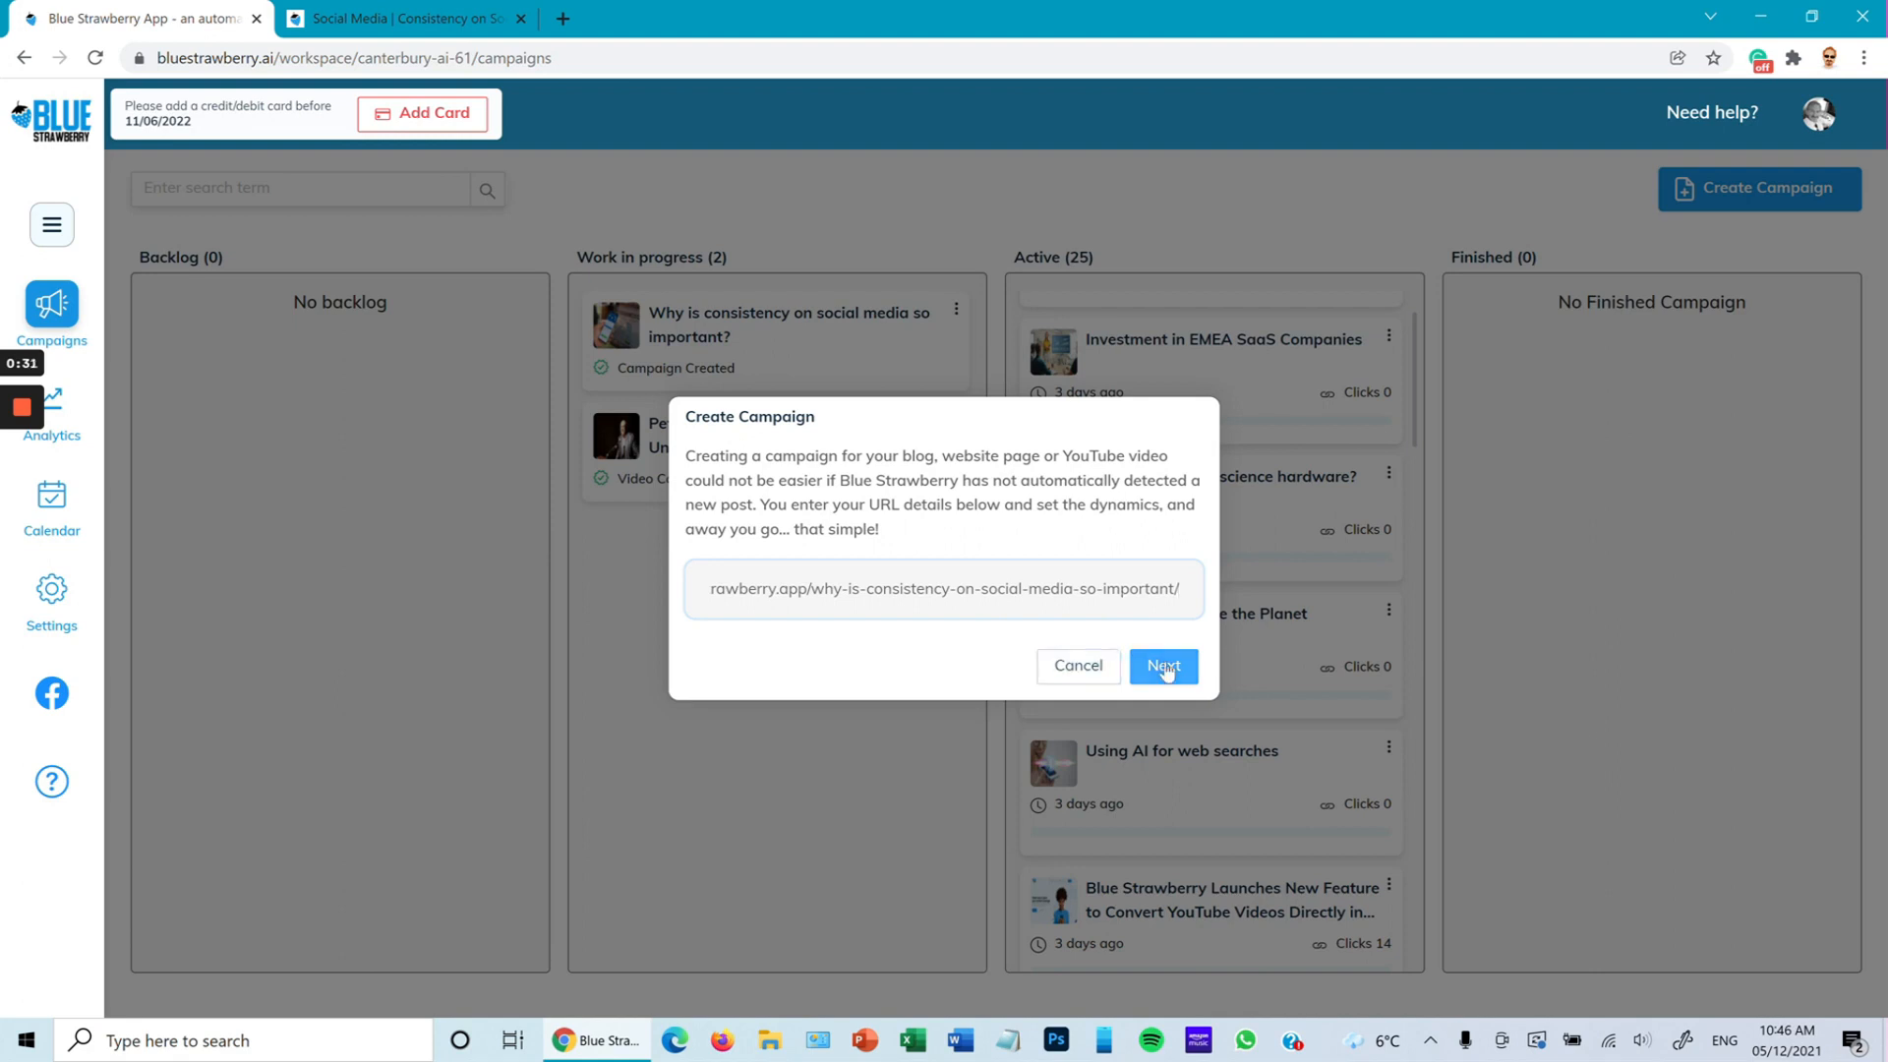
left_click(1078, 665)
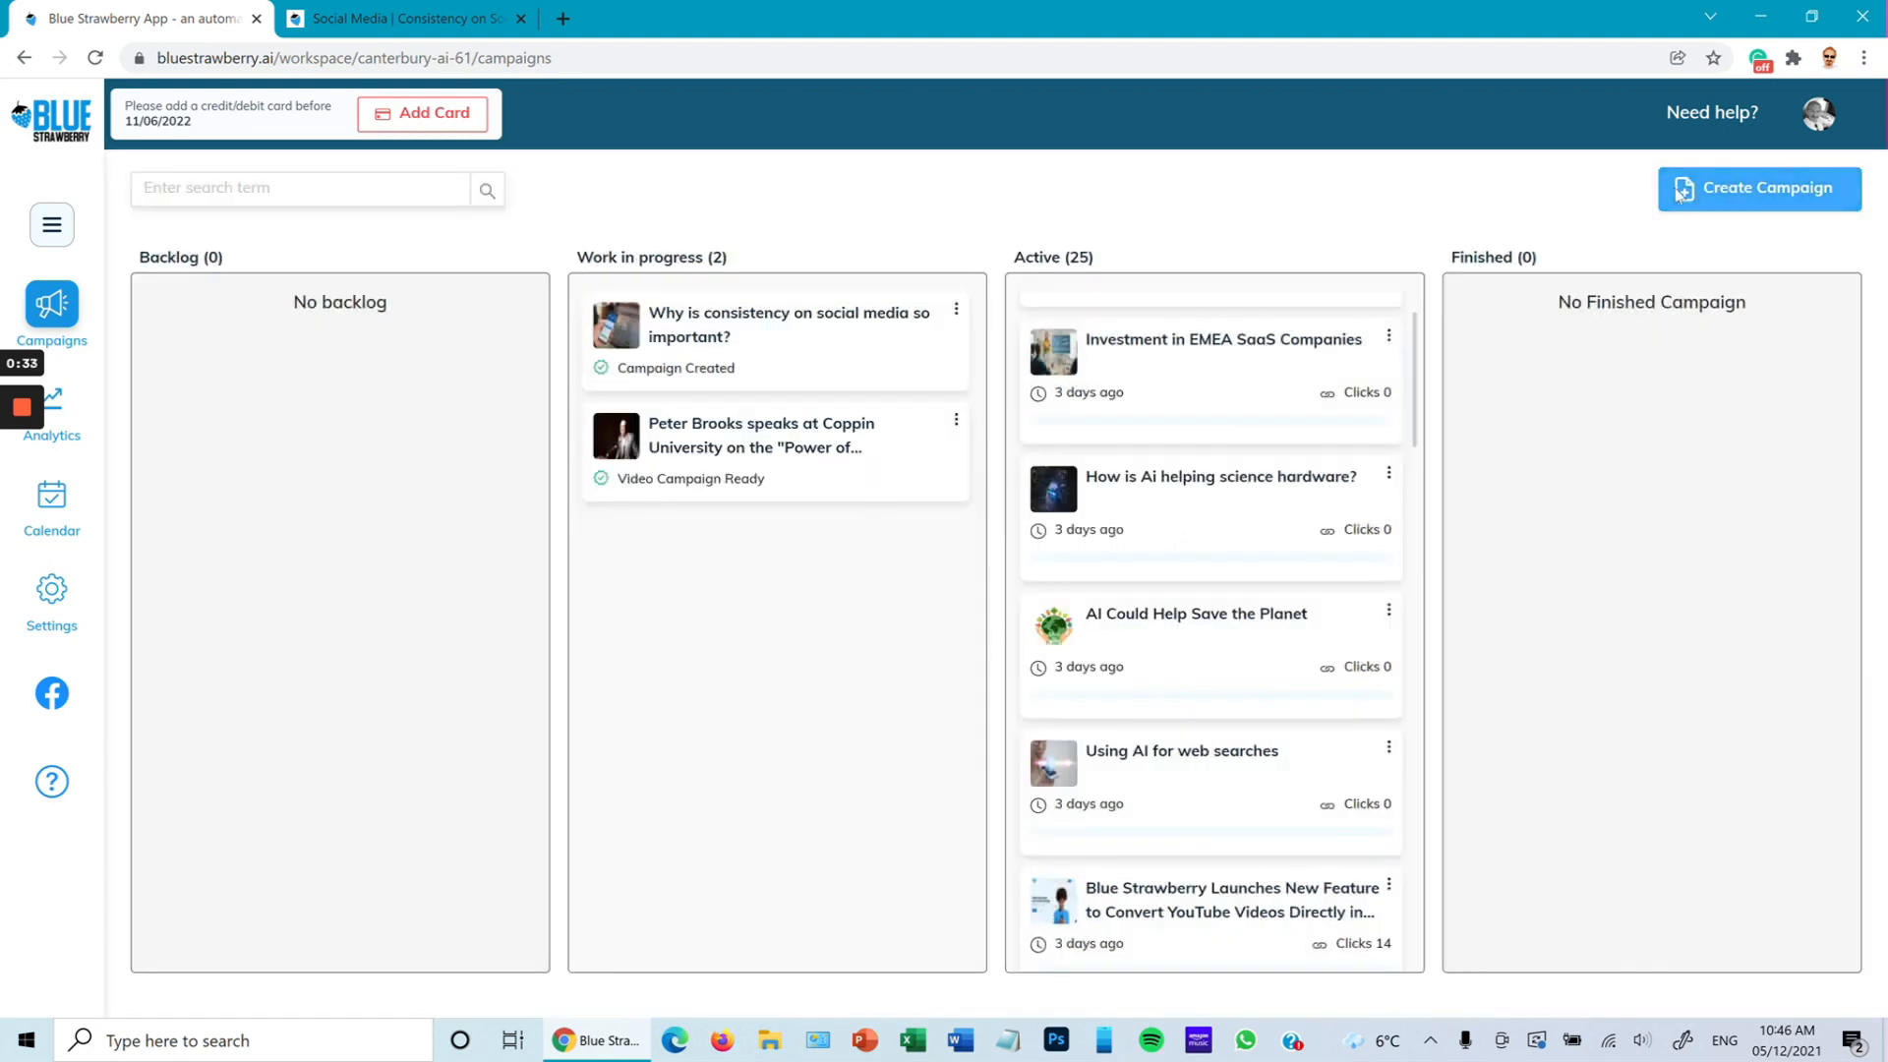
left_click(1719, 196)
left_click(1011, 595)
type("https://bluestrawberry.app/why-is-consistency-on-social-media-so-important/")
left_click(1170, 667)
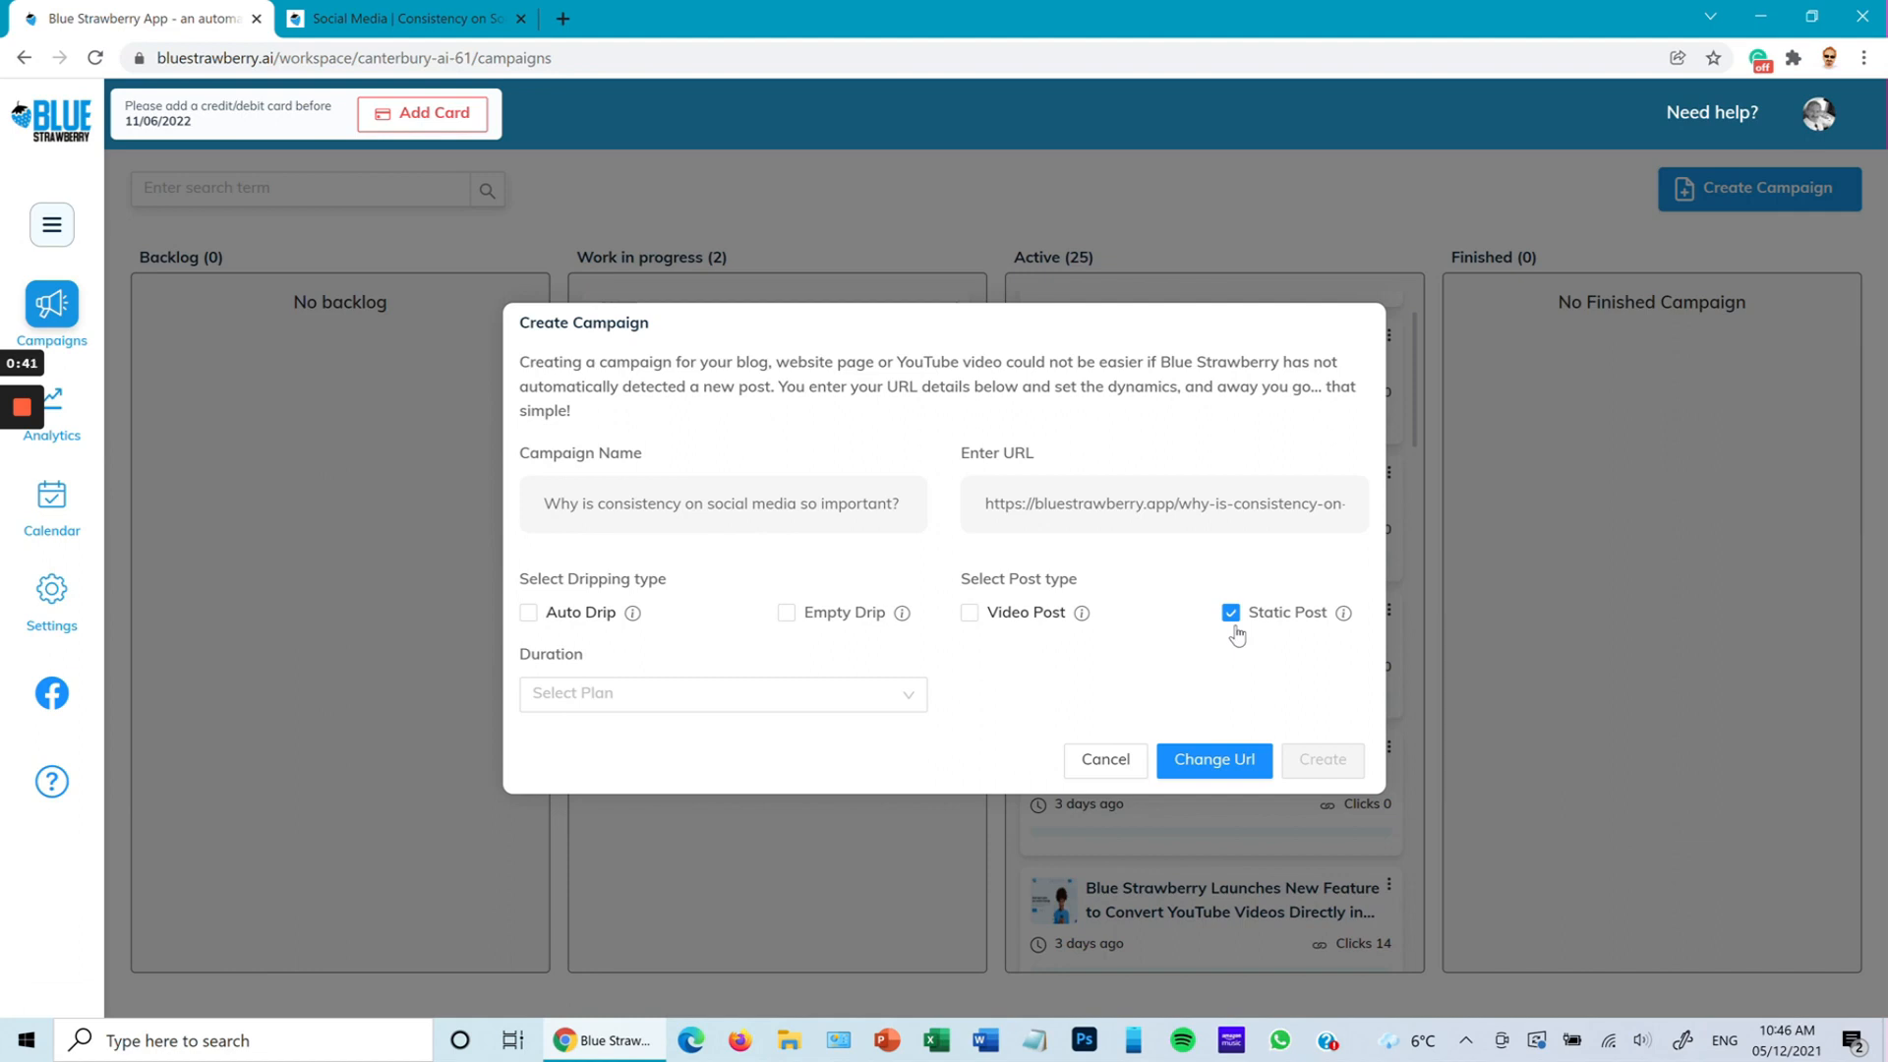
- Choose Auto Drip with the 12 Month Success duration for the static post campaign and create it
left_click(529, 612)
left_click(910, 700)
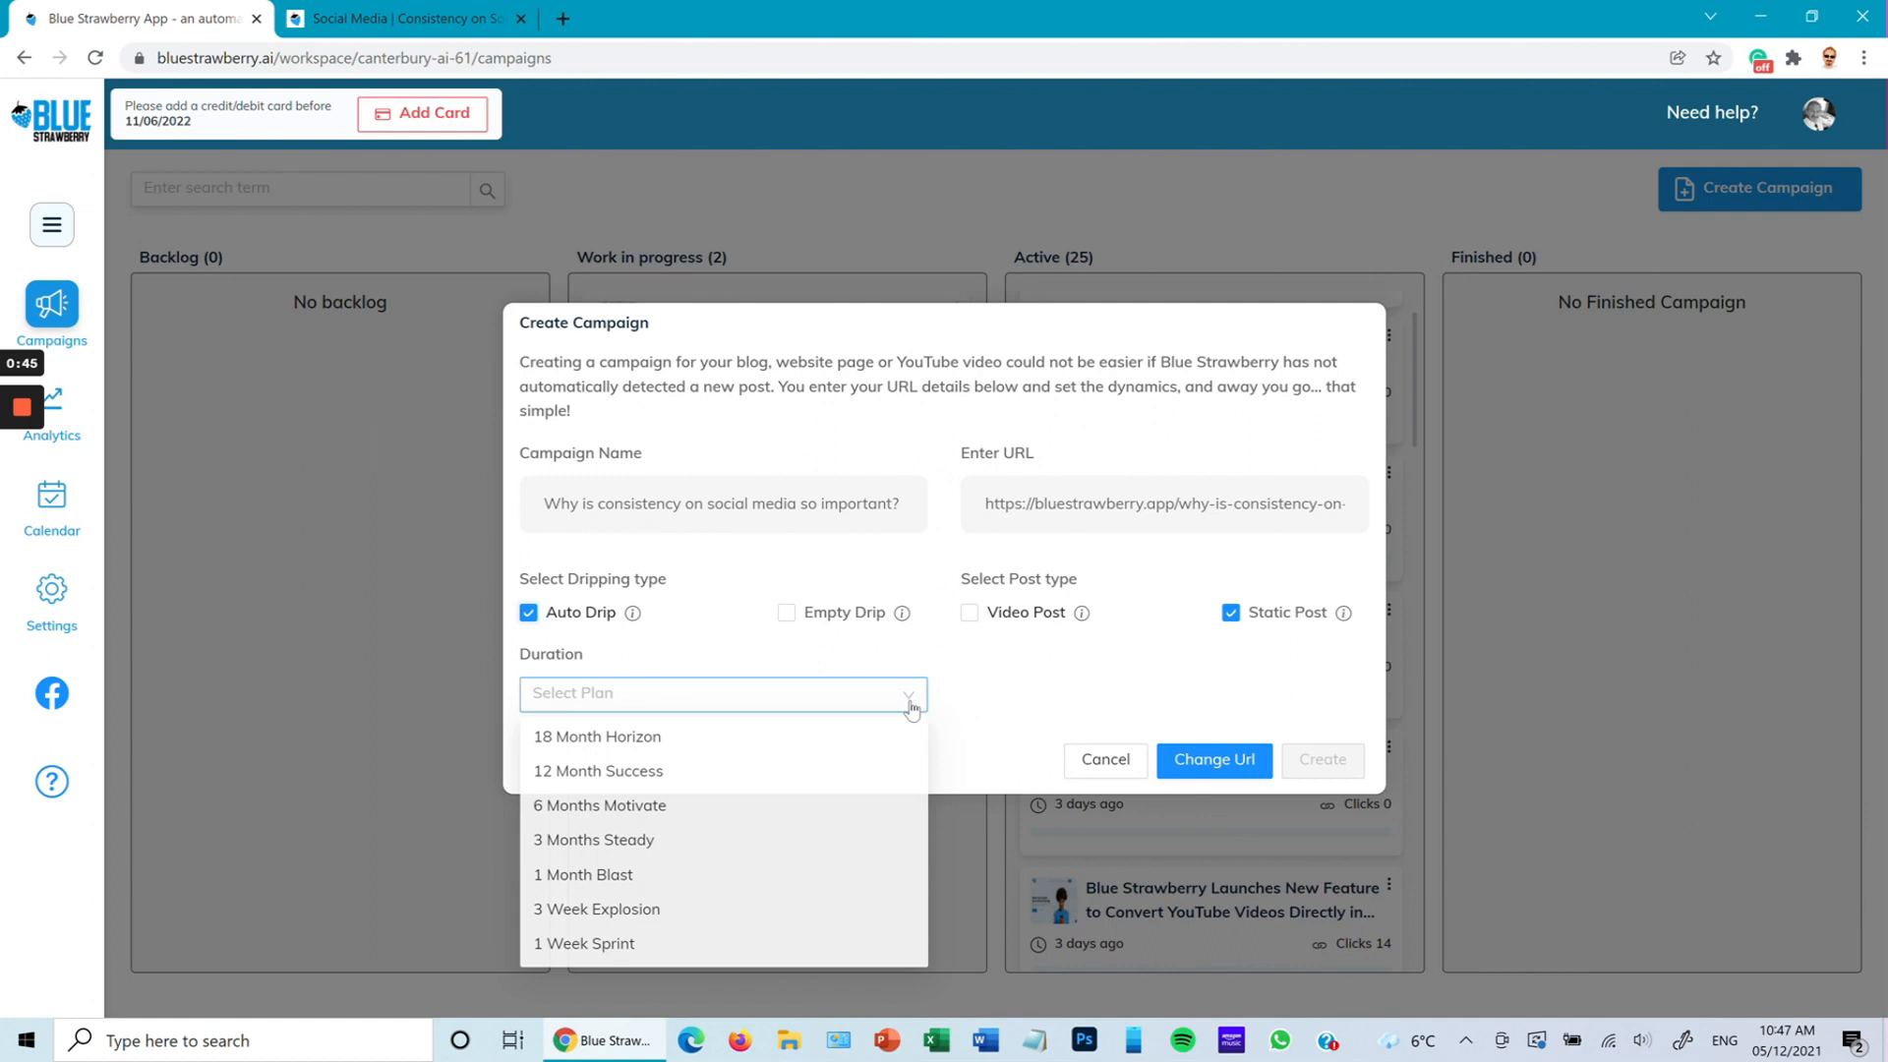
left_click(718, 774)
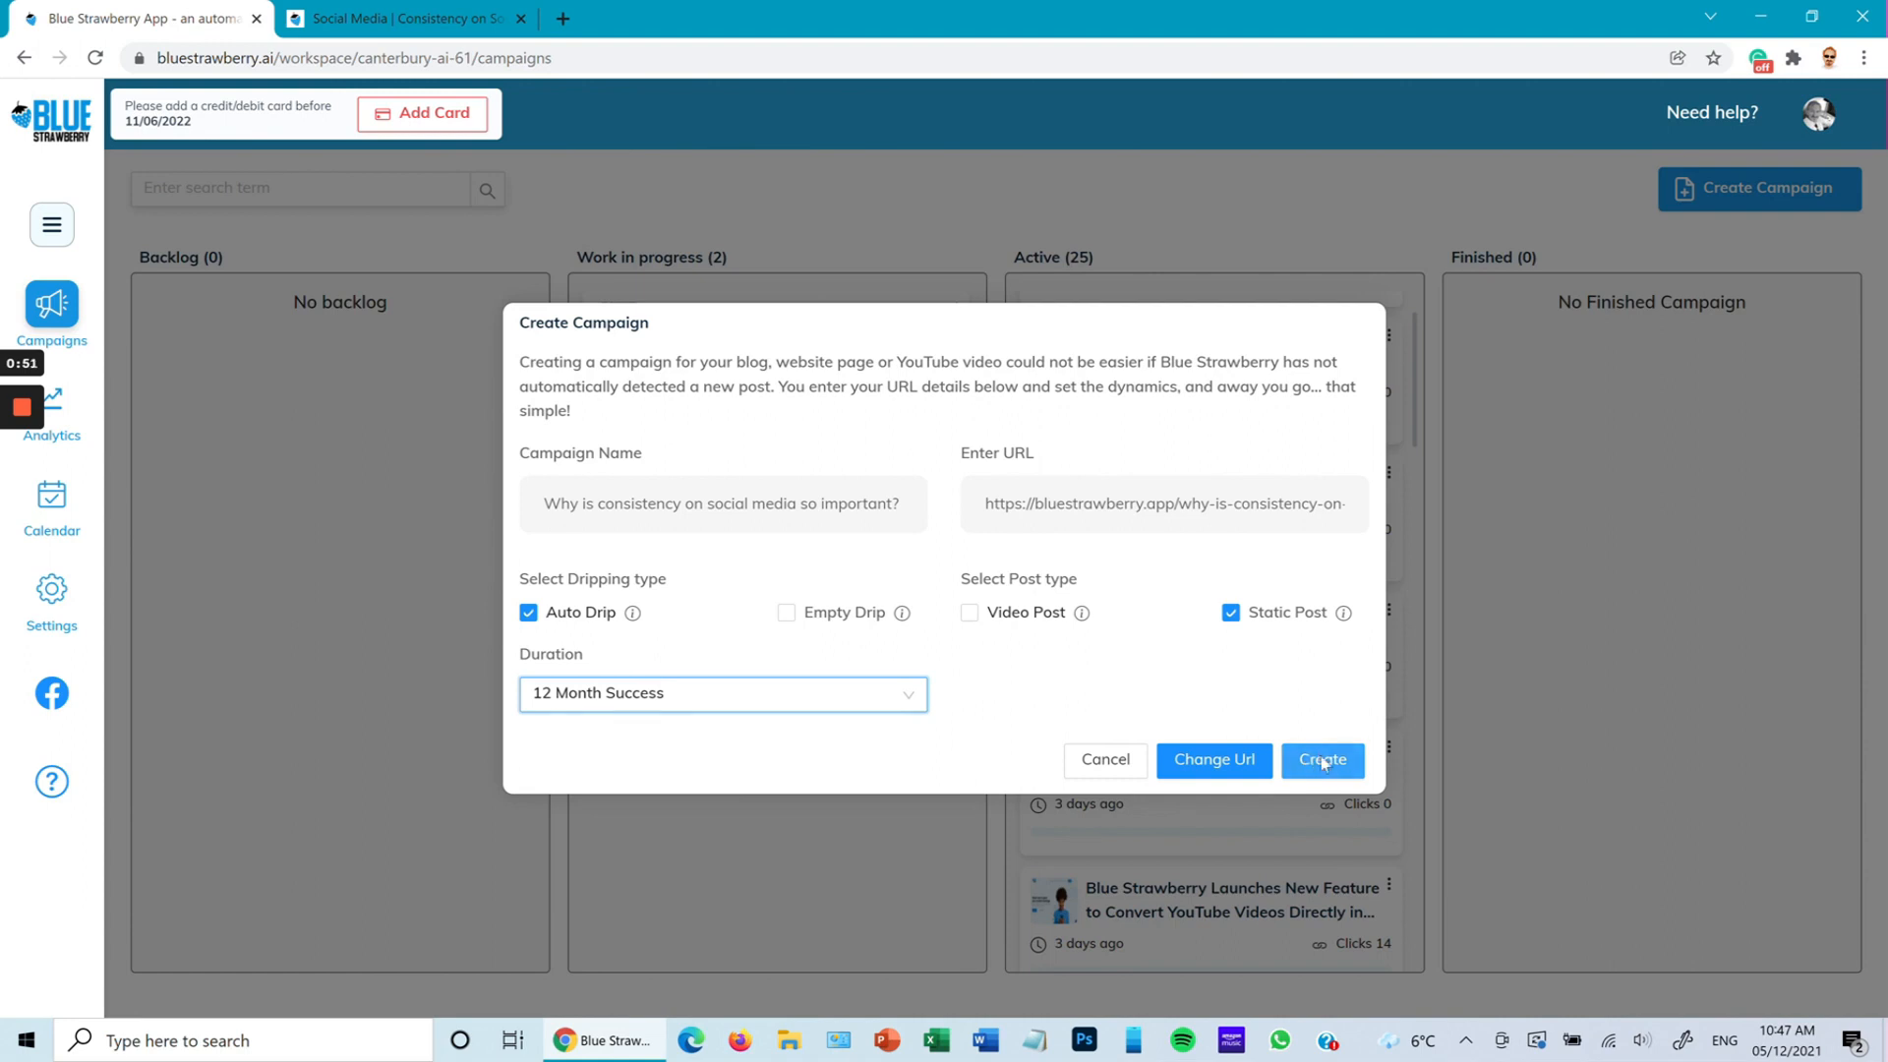
left_click(1323, 762)
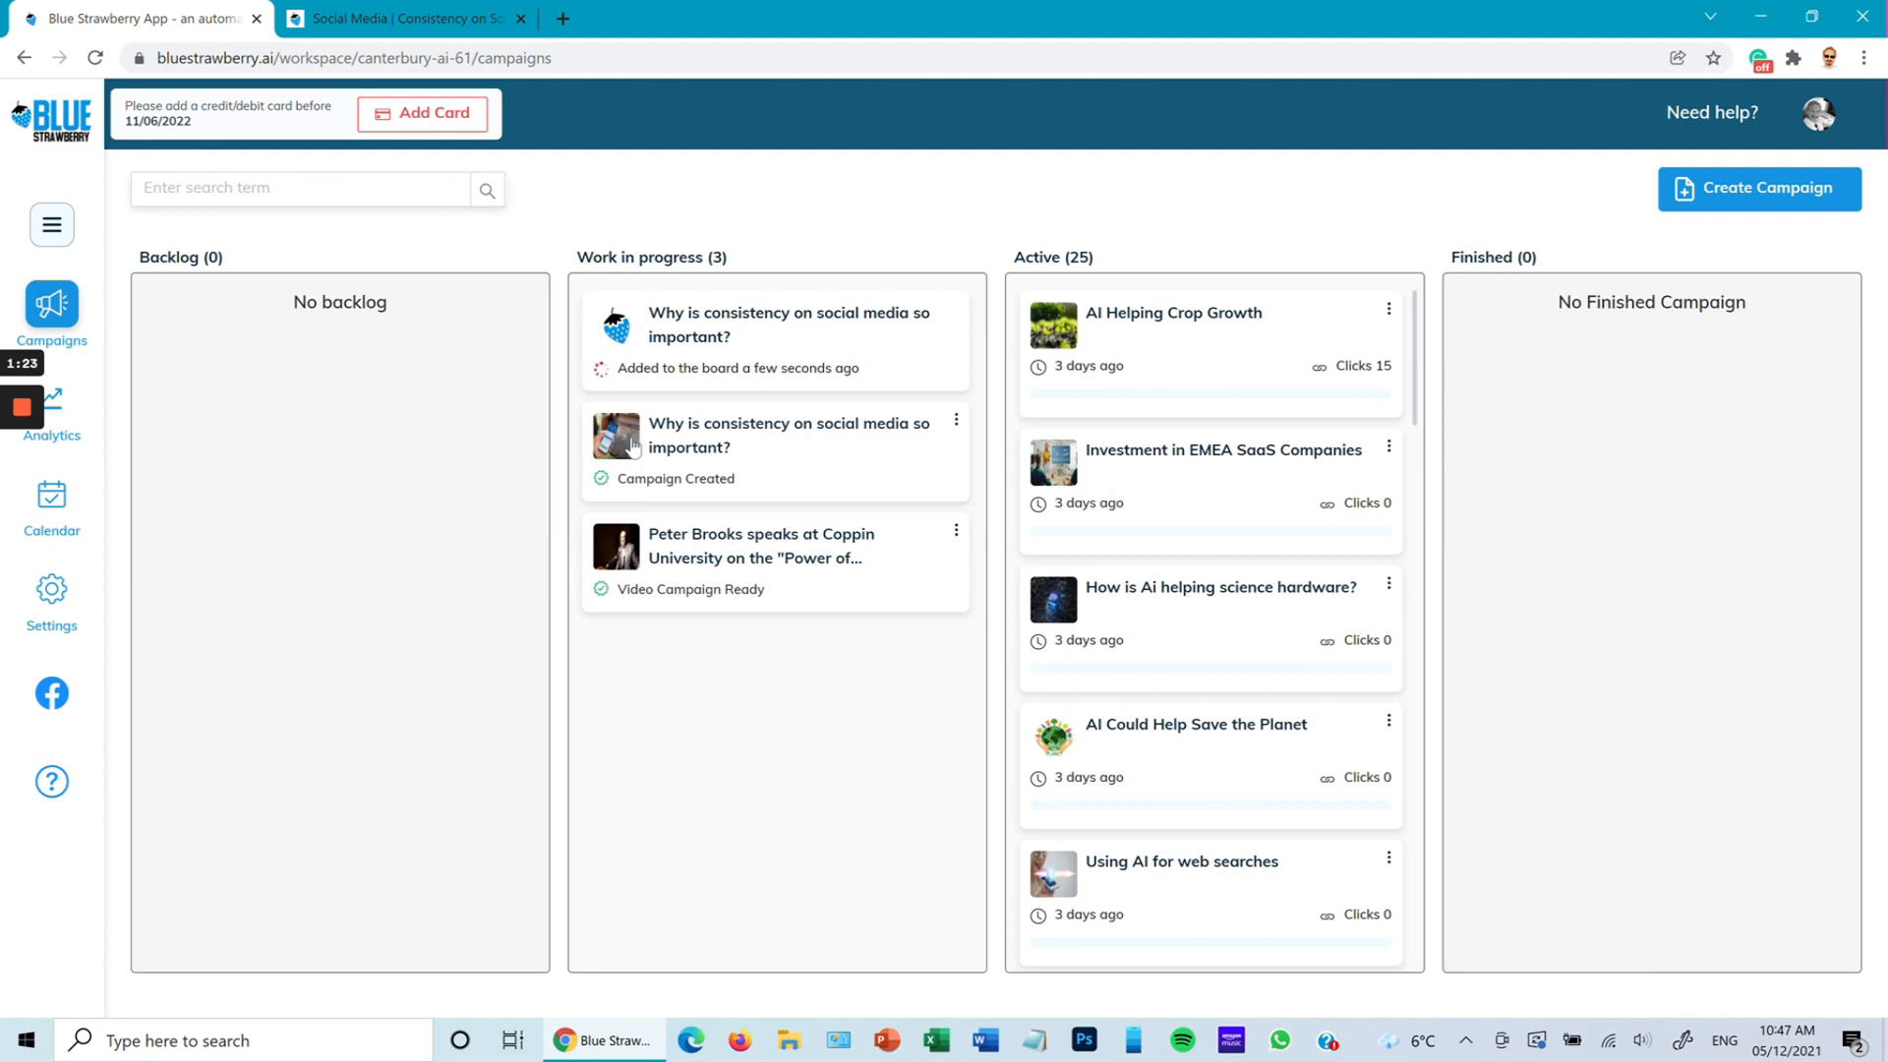
- Open the created "Why is consistency on social media so important?" campaign and replace its #Each hashtag with #Socialmedia
left_click(835, 434)
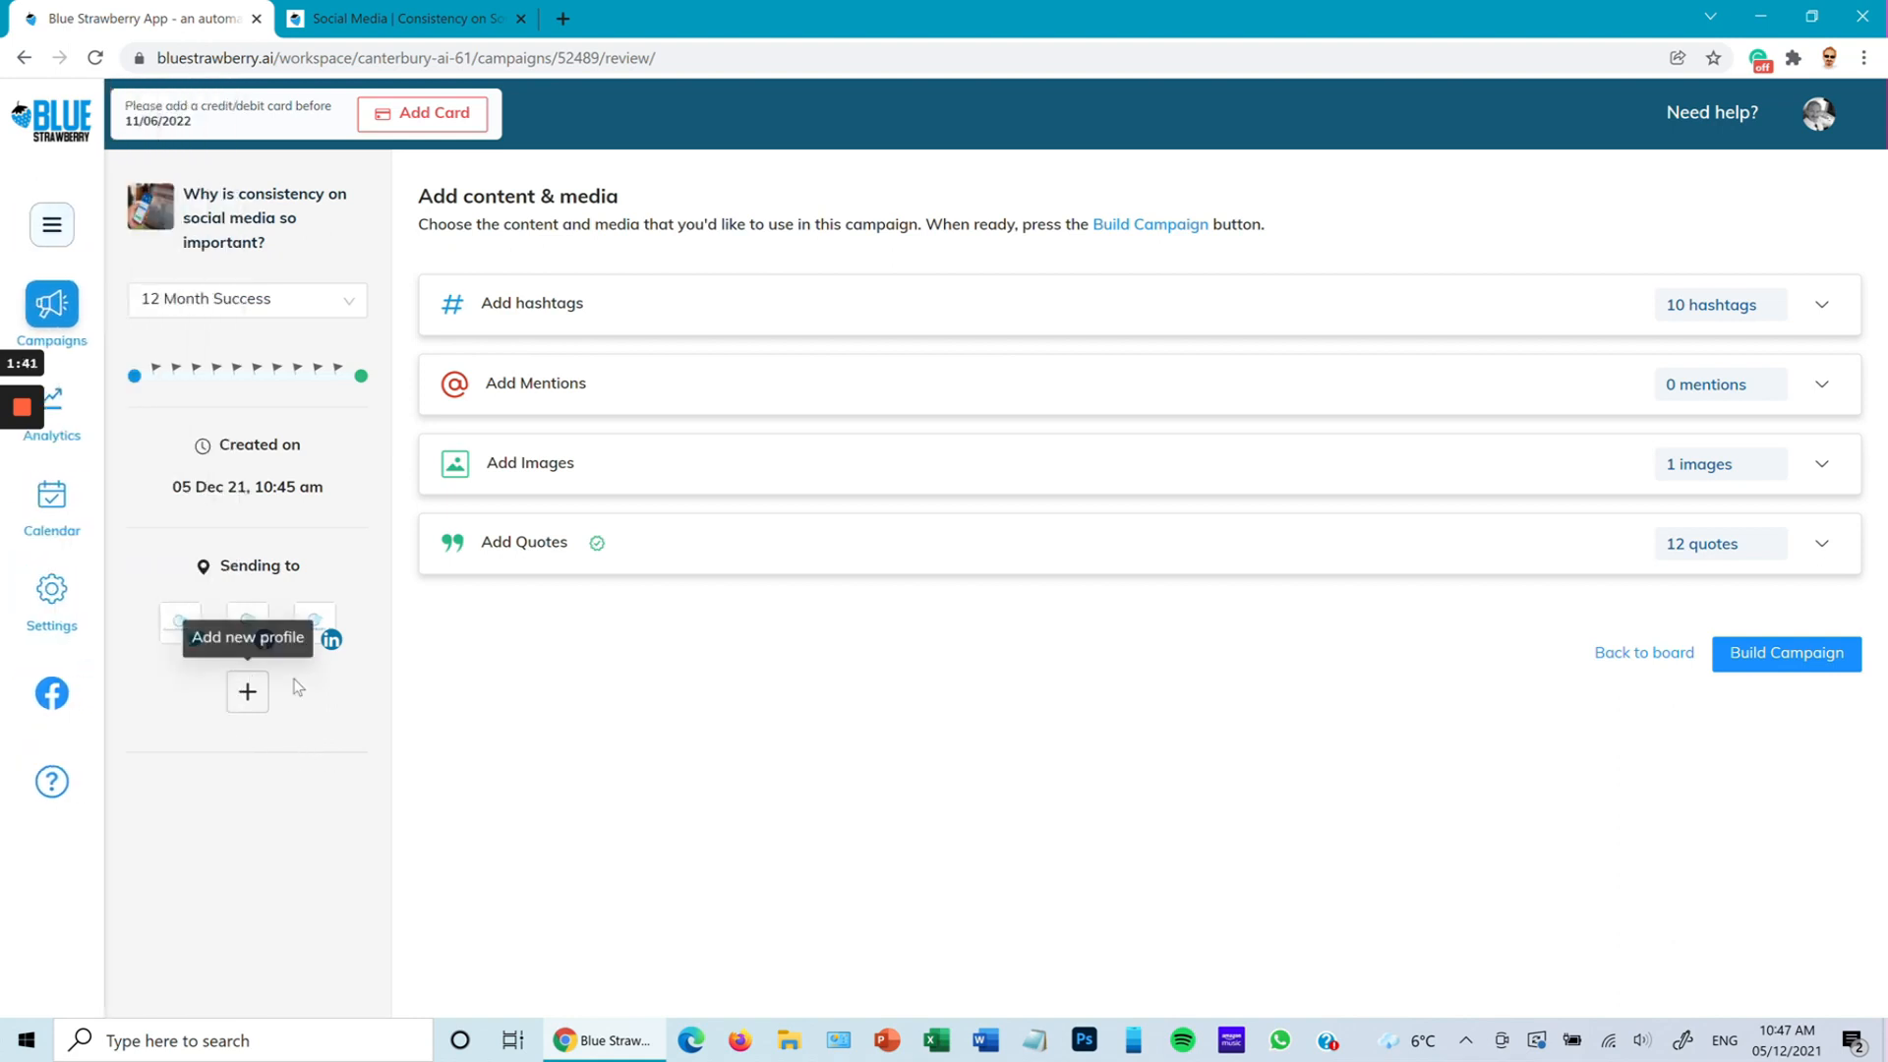
mouse_move(179, 626)
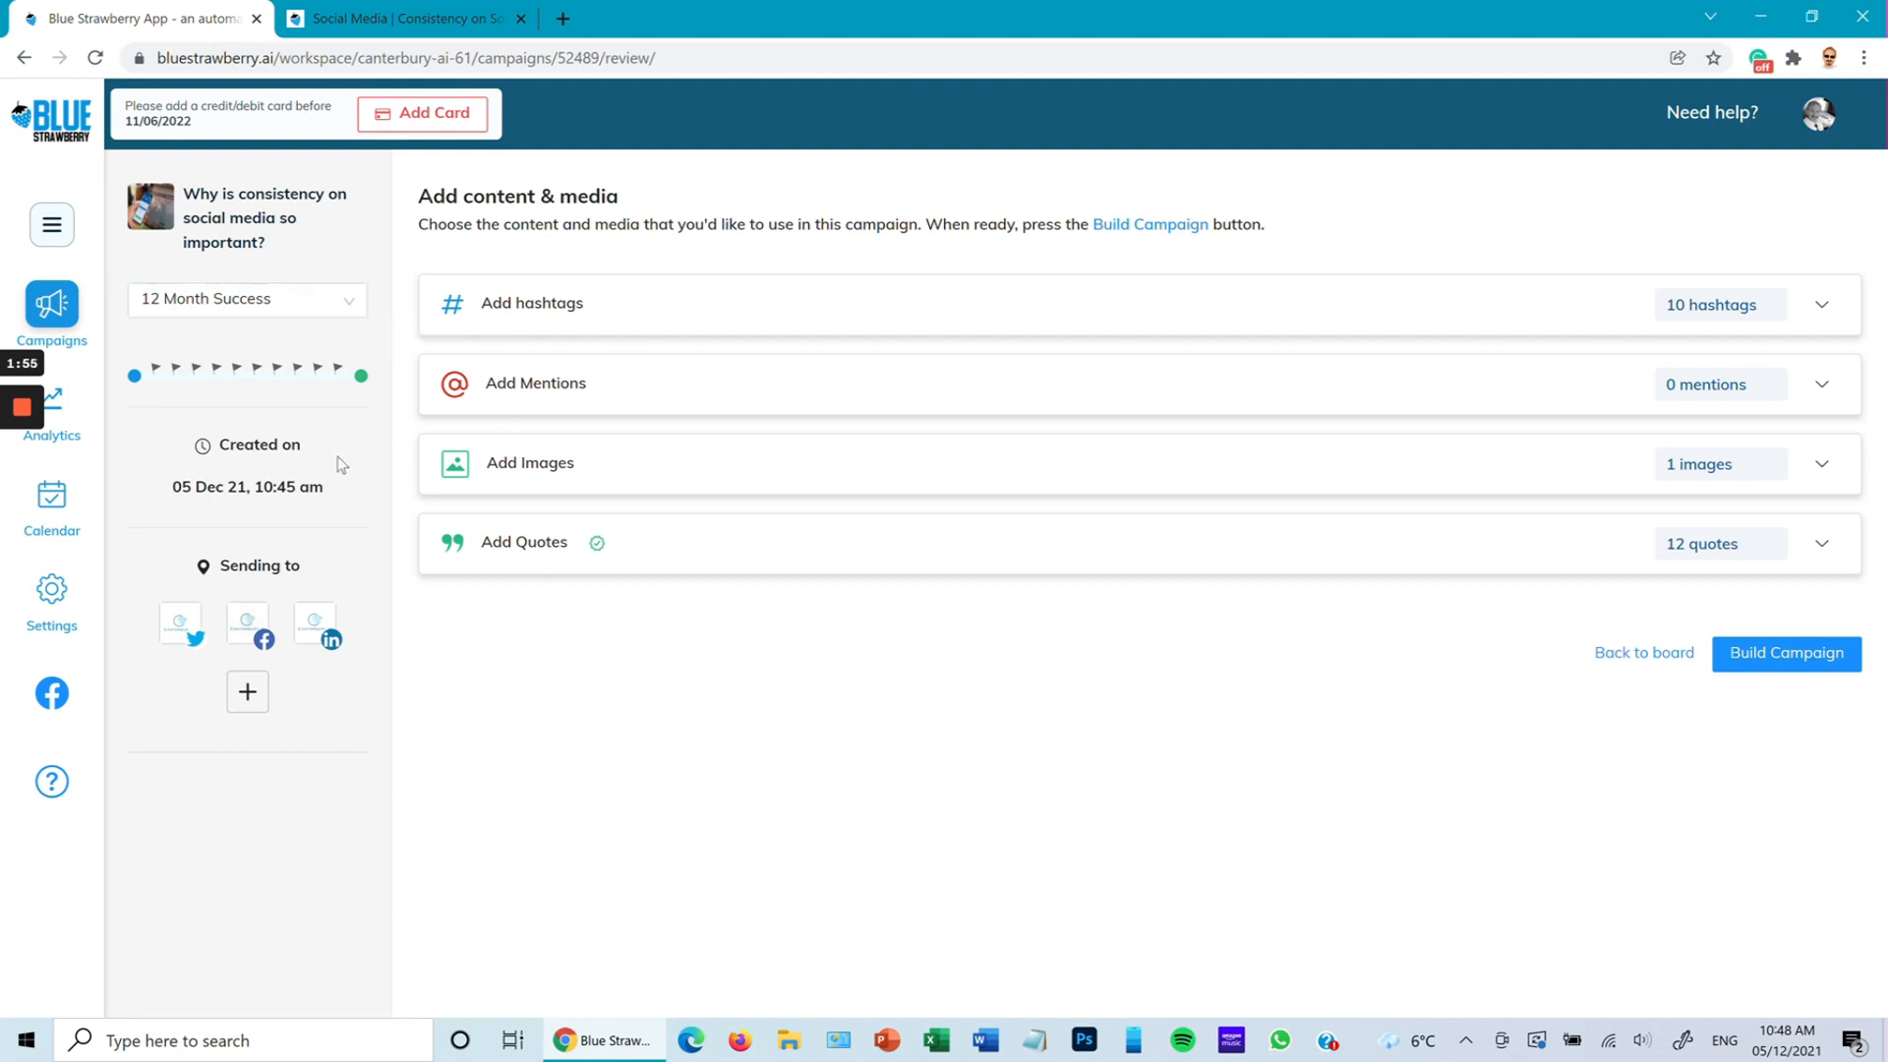
left_click(779, 317)
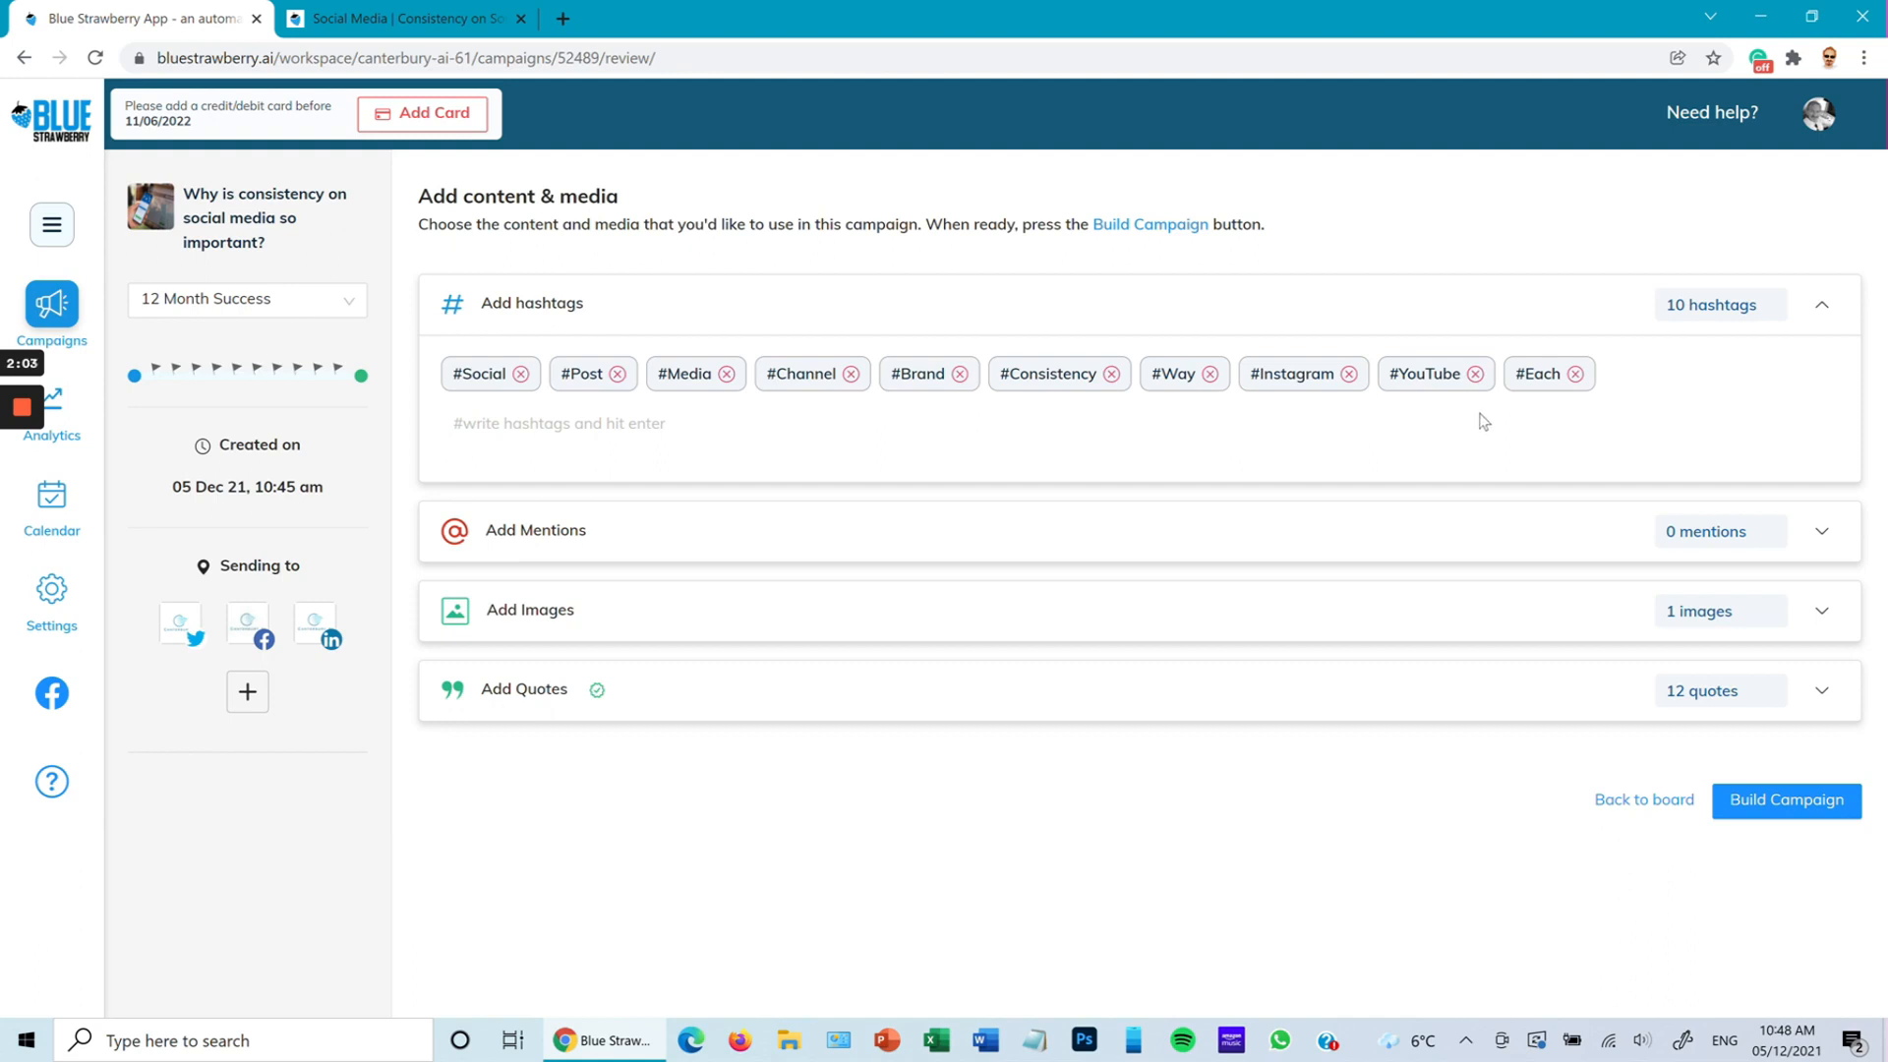
left_click(1575, 375)
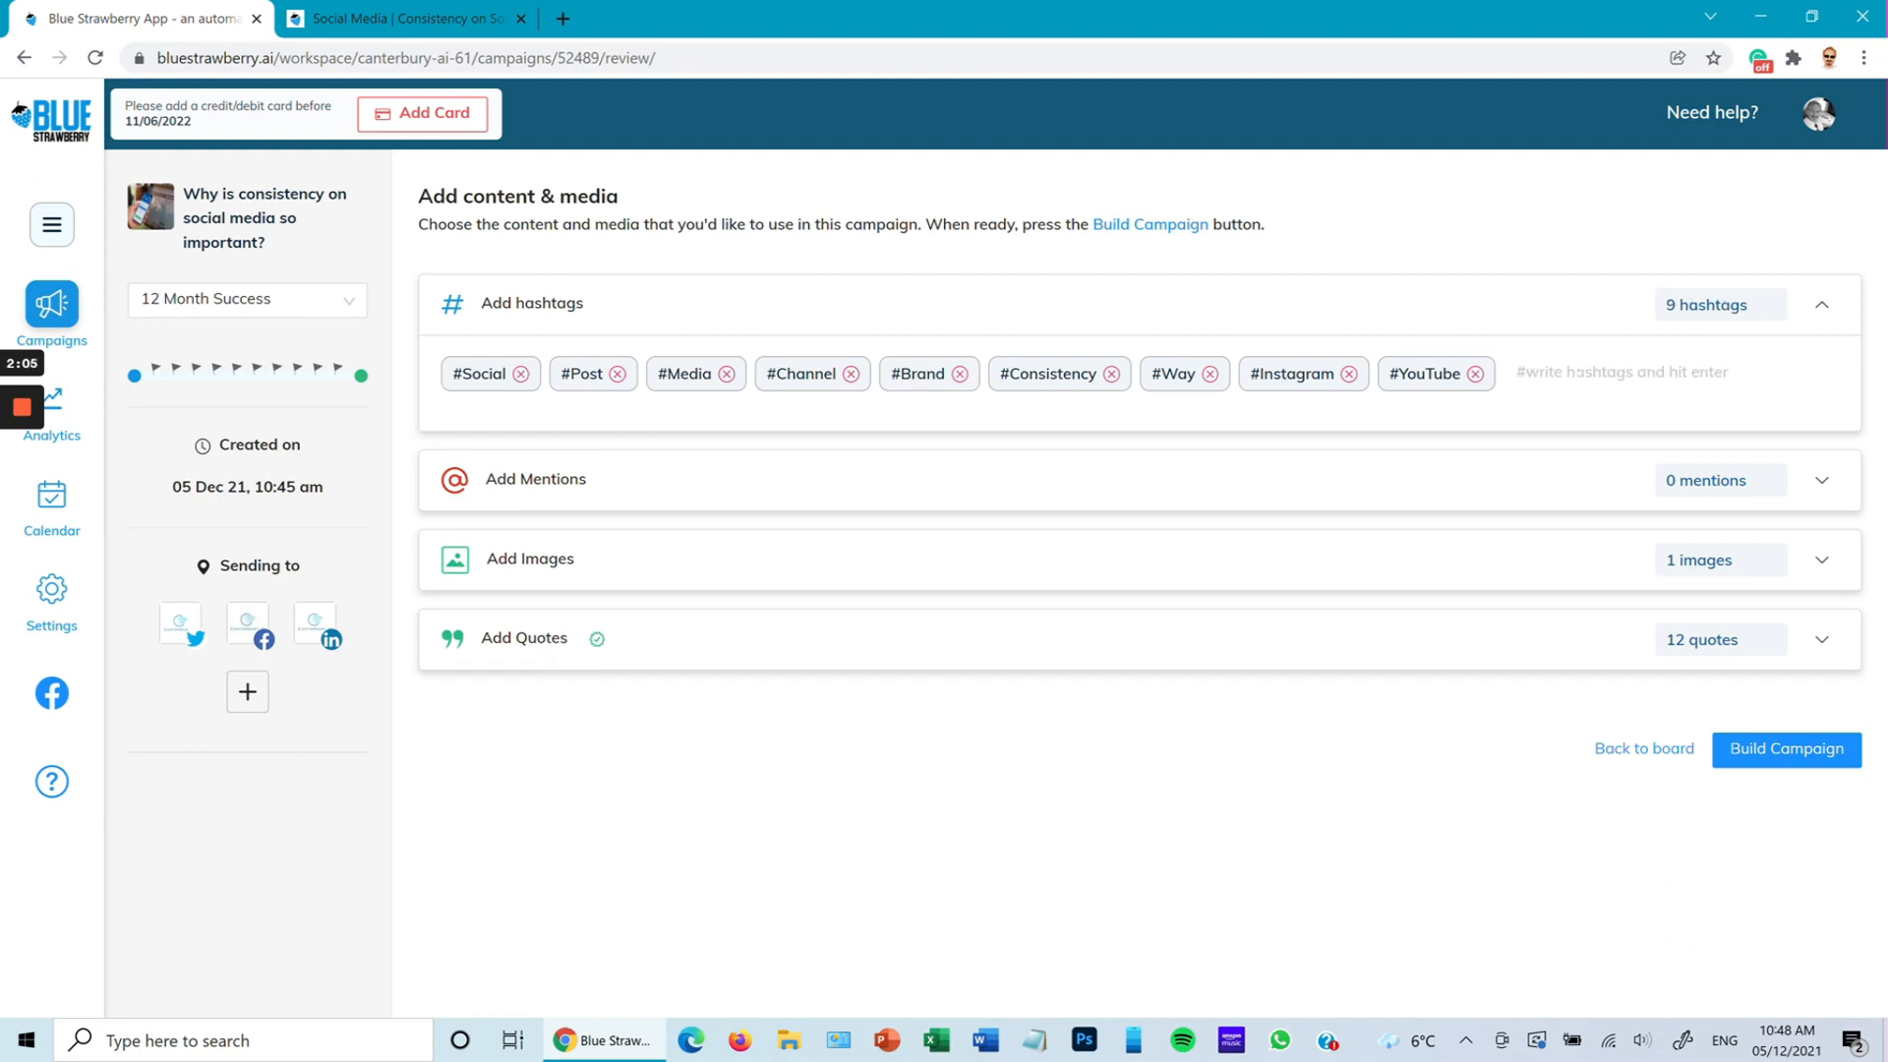
type("sociaimedia")
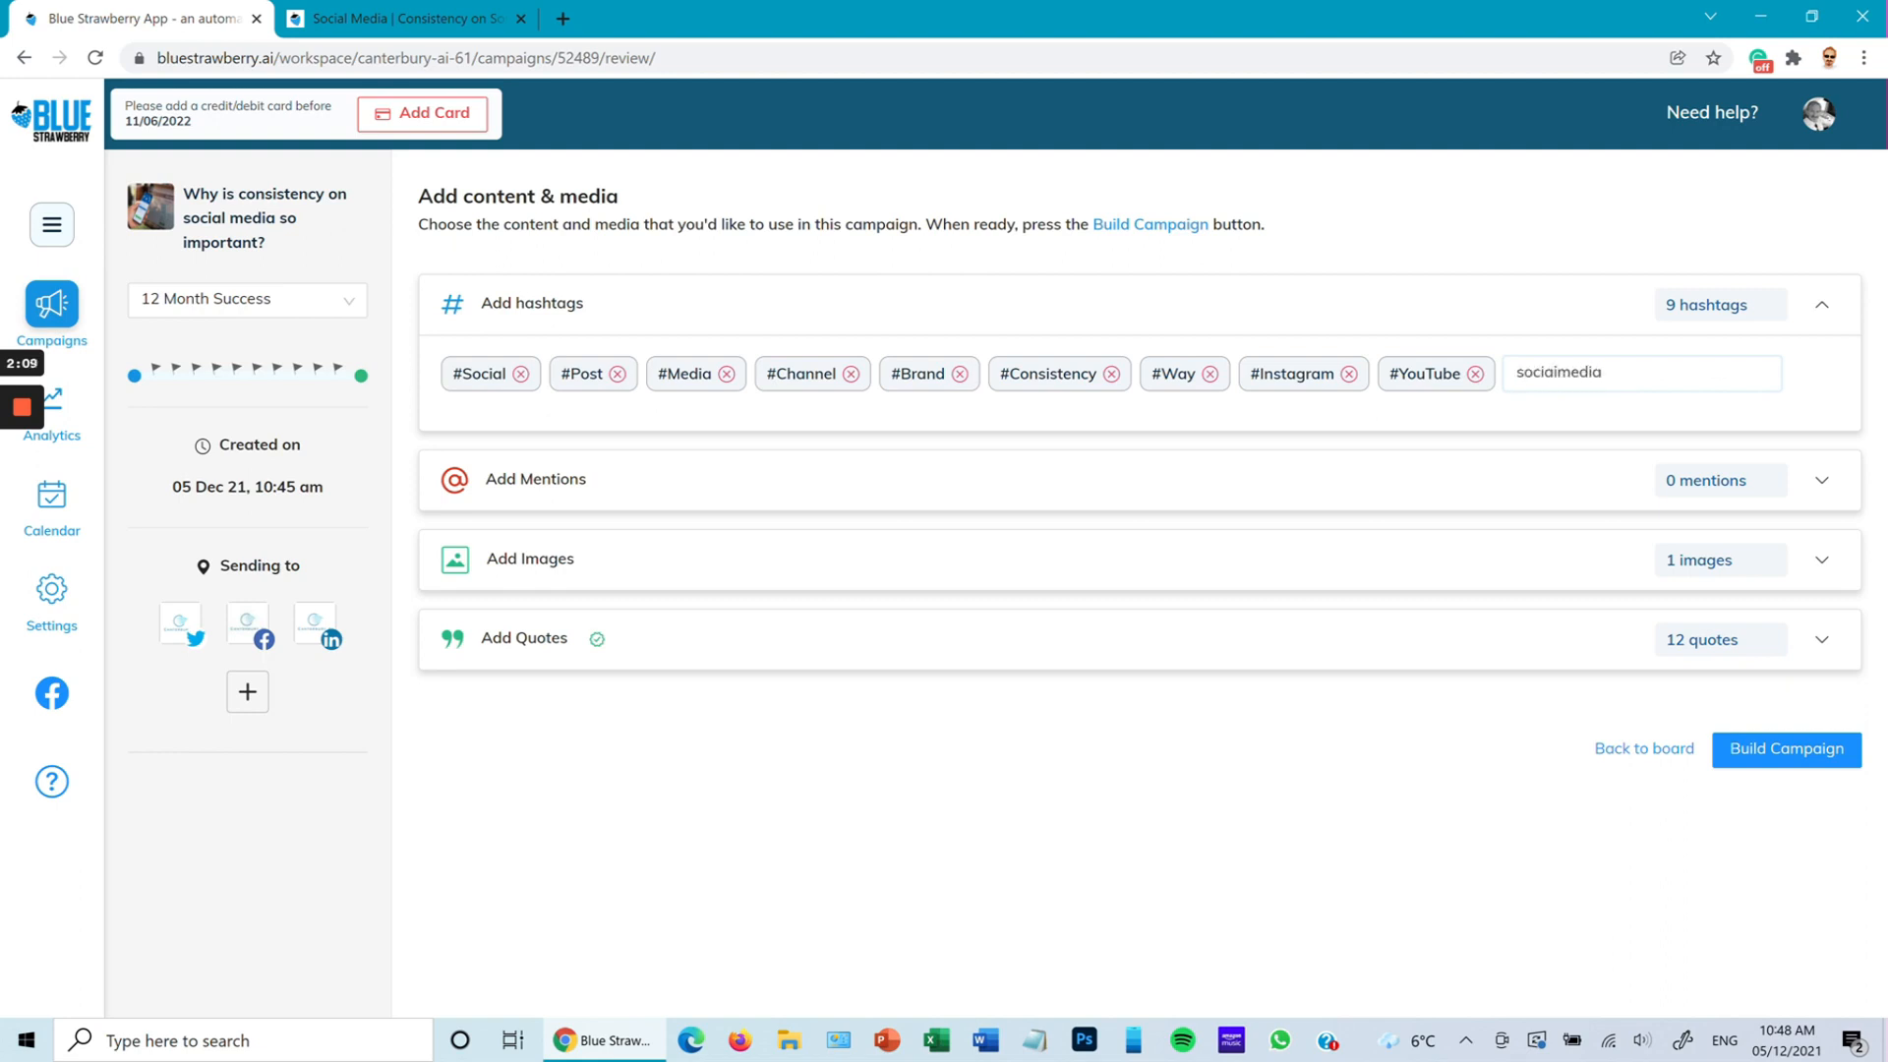
key("Return")
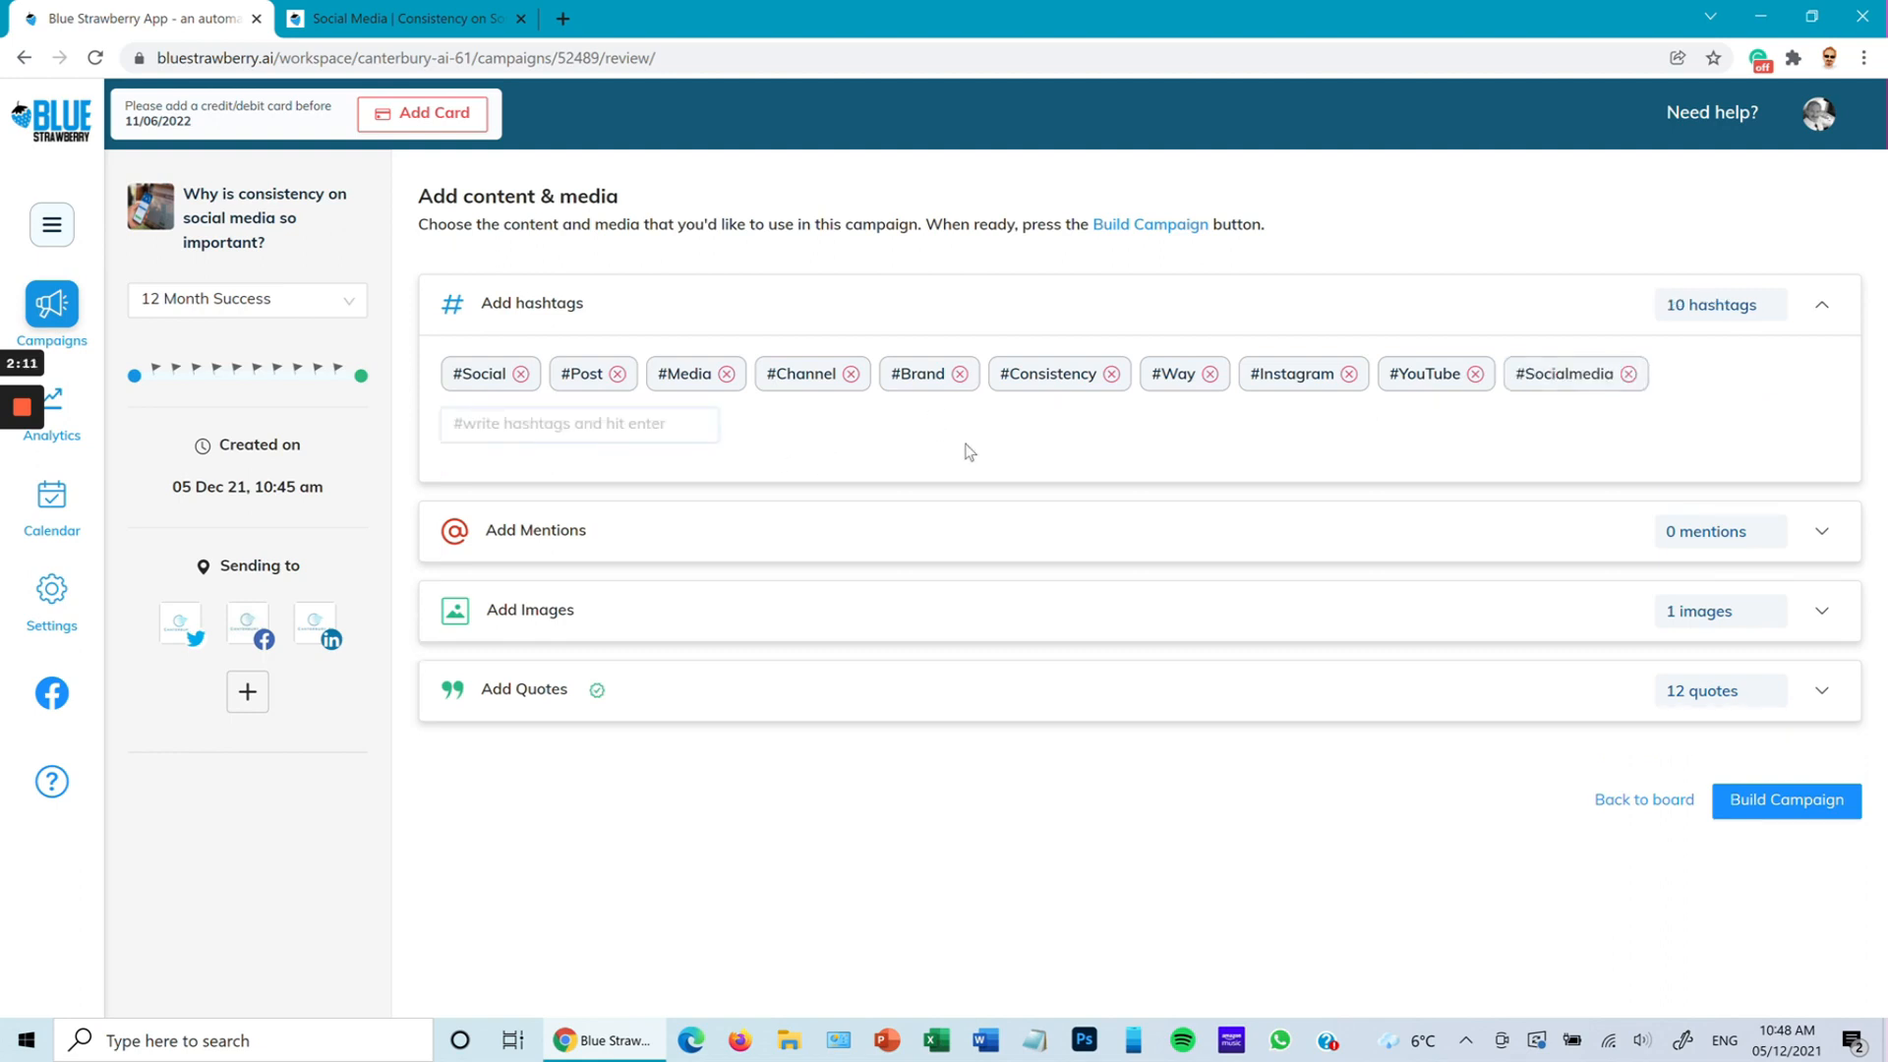
- Look through the campaign's mentions and images, opening the existing photo for editing and closing it unchanged
left_click(925, 538)
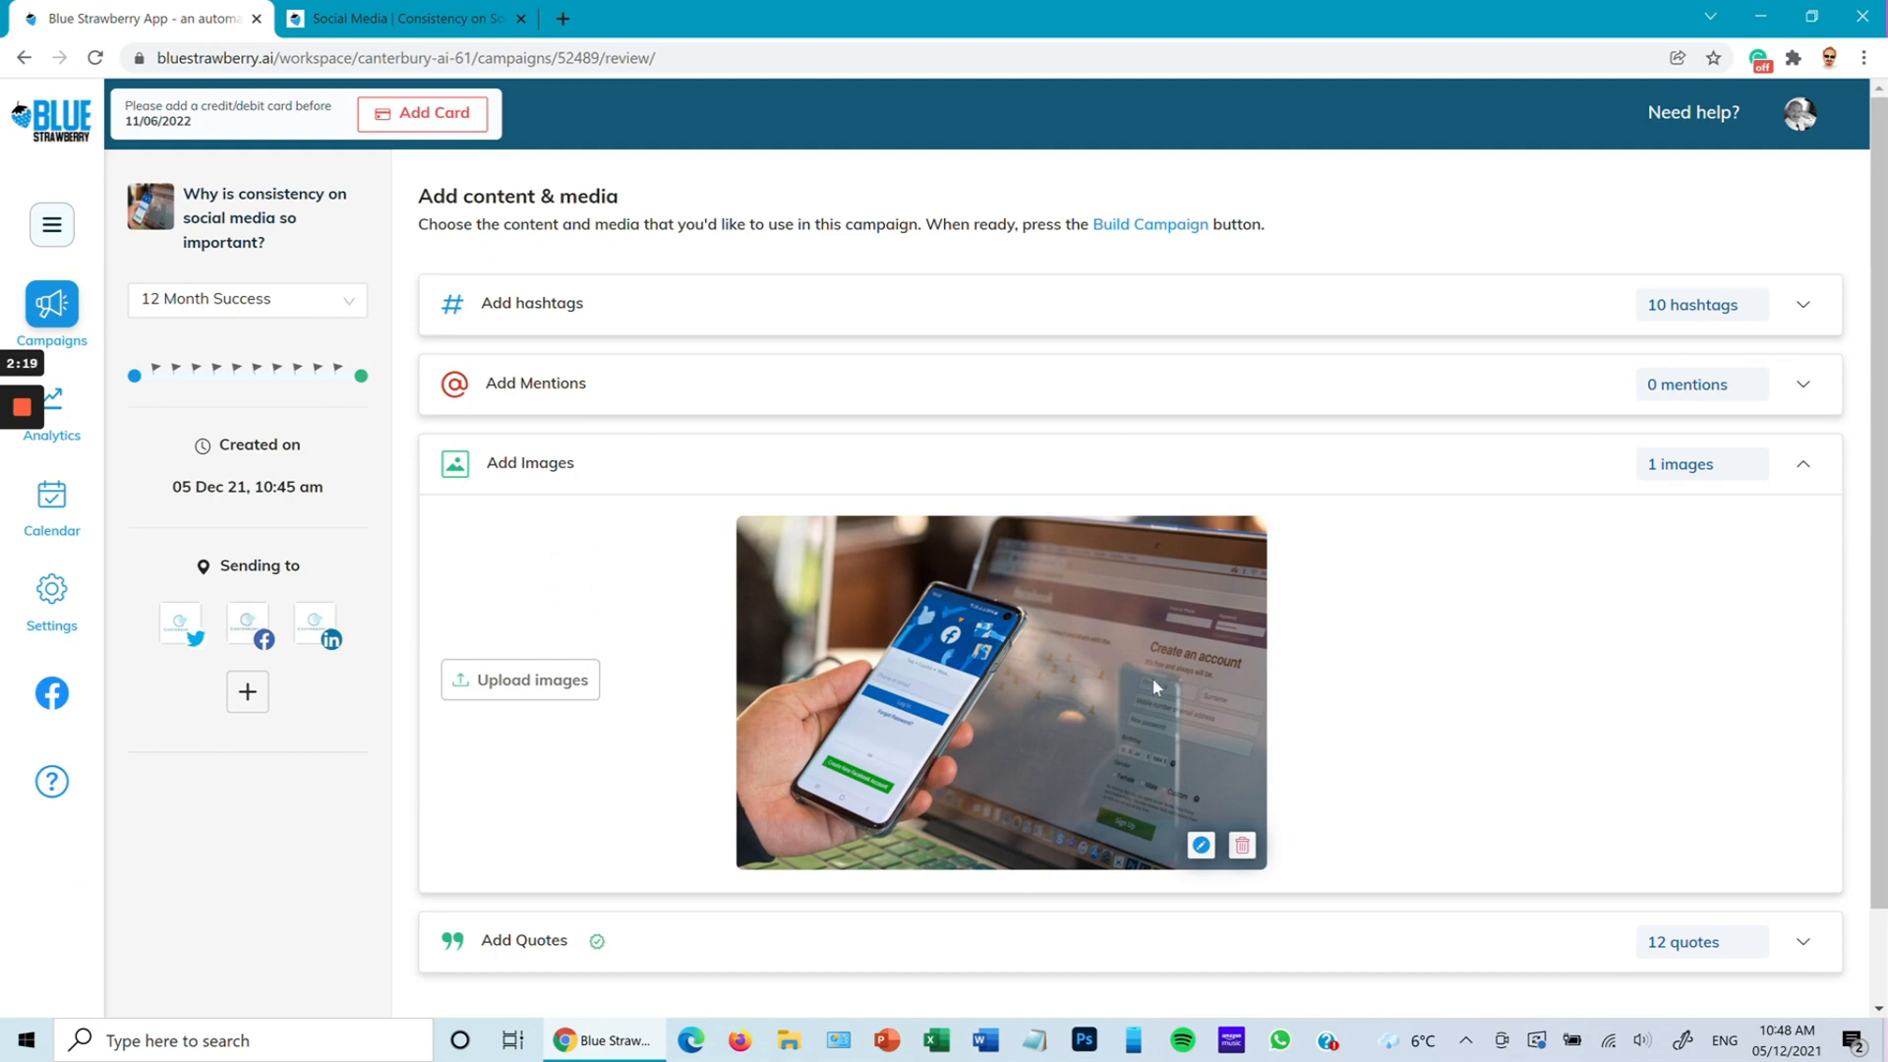
left_click(1200, 848)
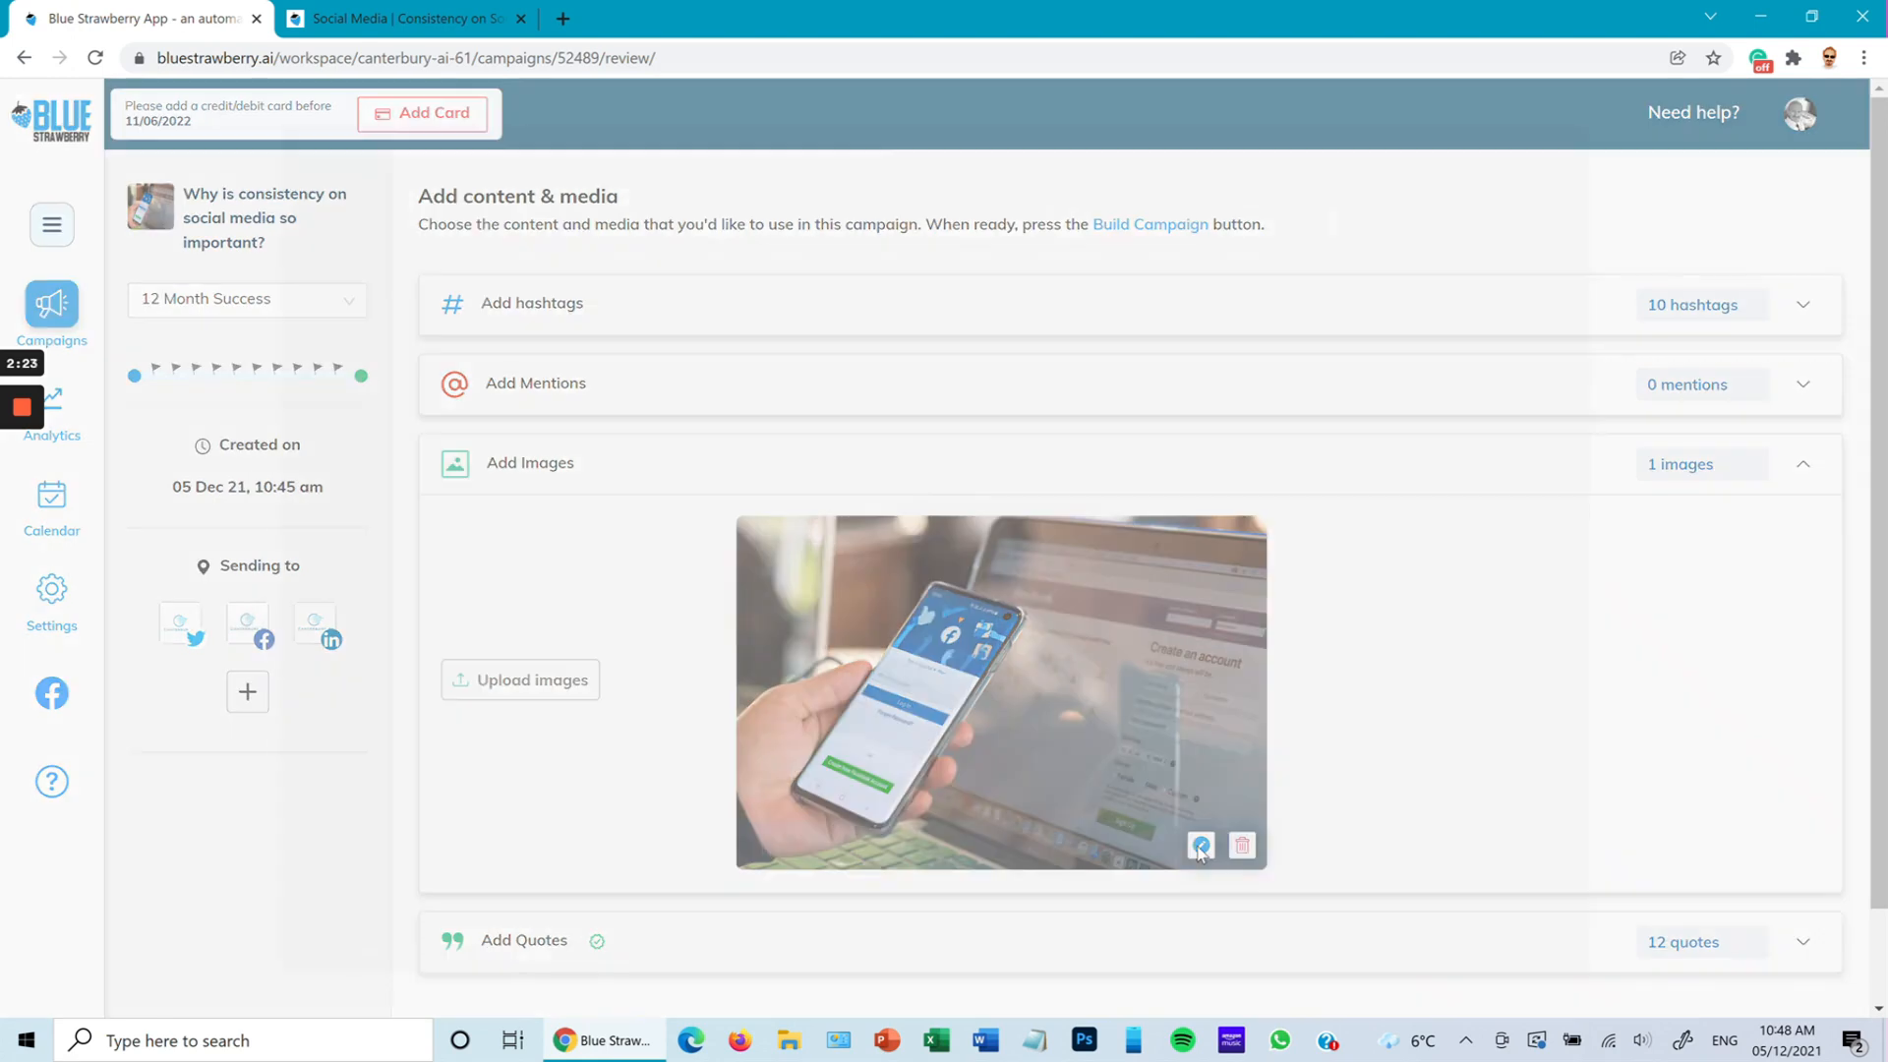
left_click(1563, 150)
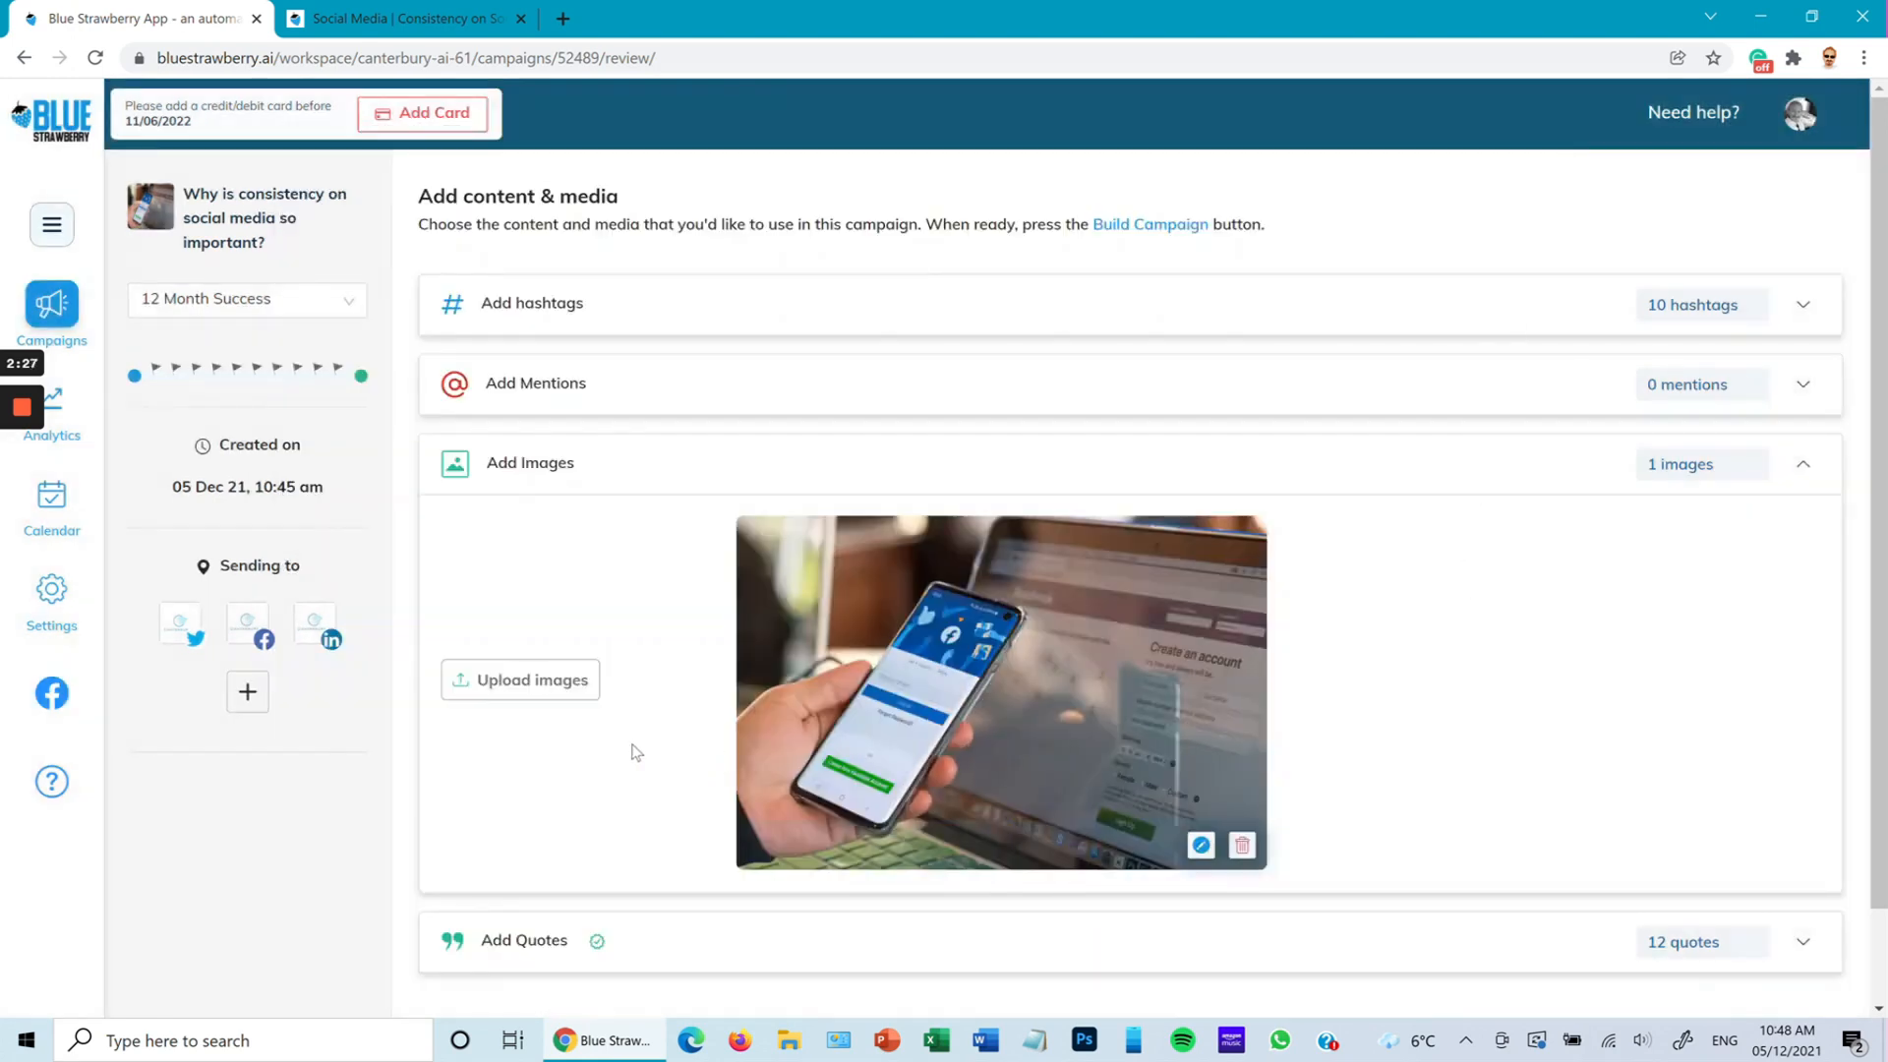
- Upload the desktop picture "AI can help bloggers .jpg" to the campaign's images
left_click(531, 694)
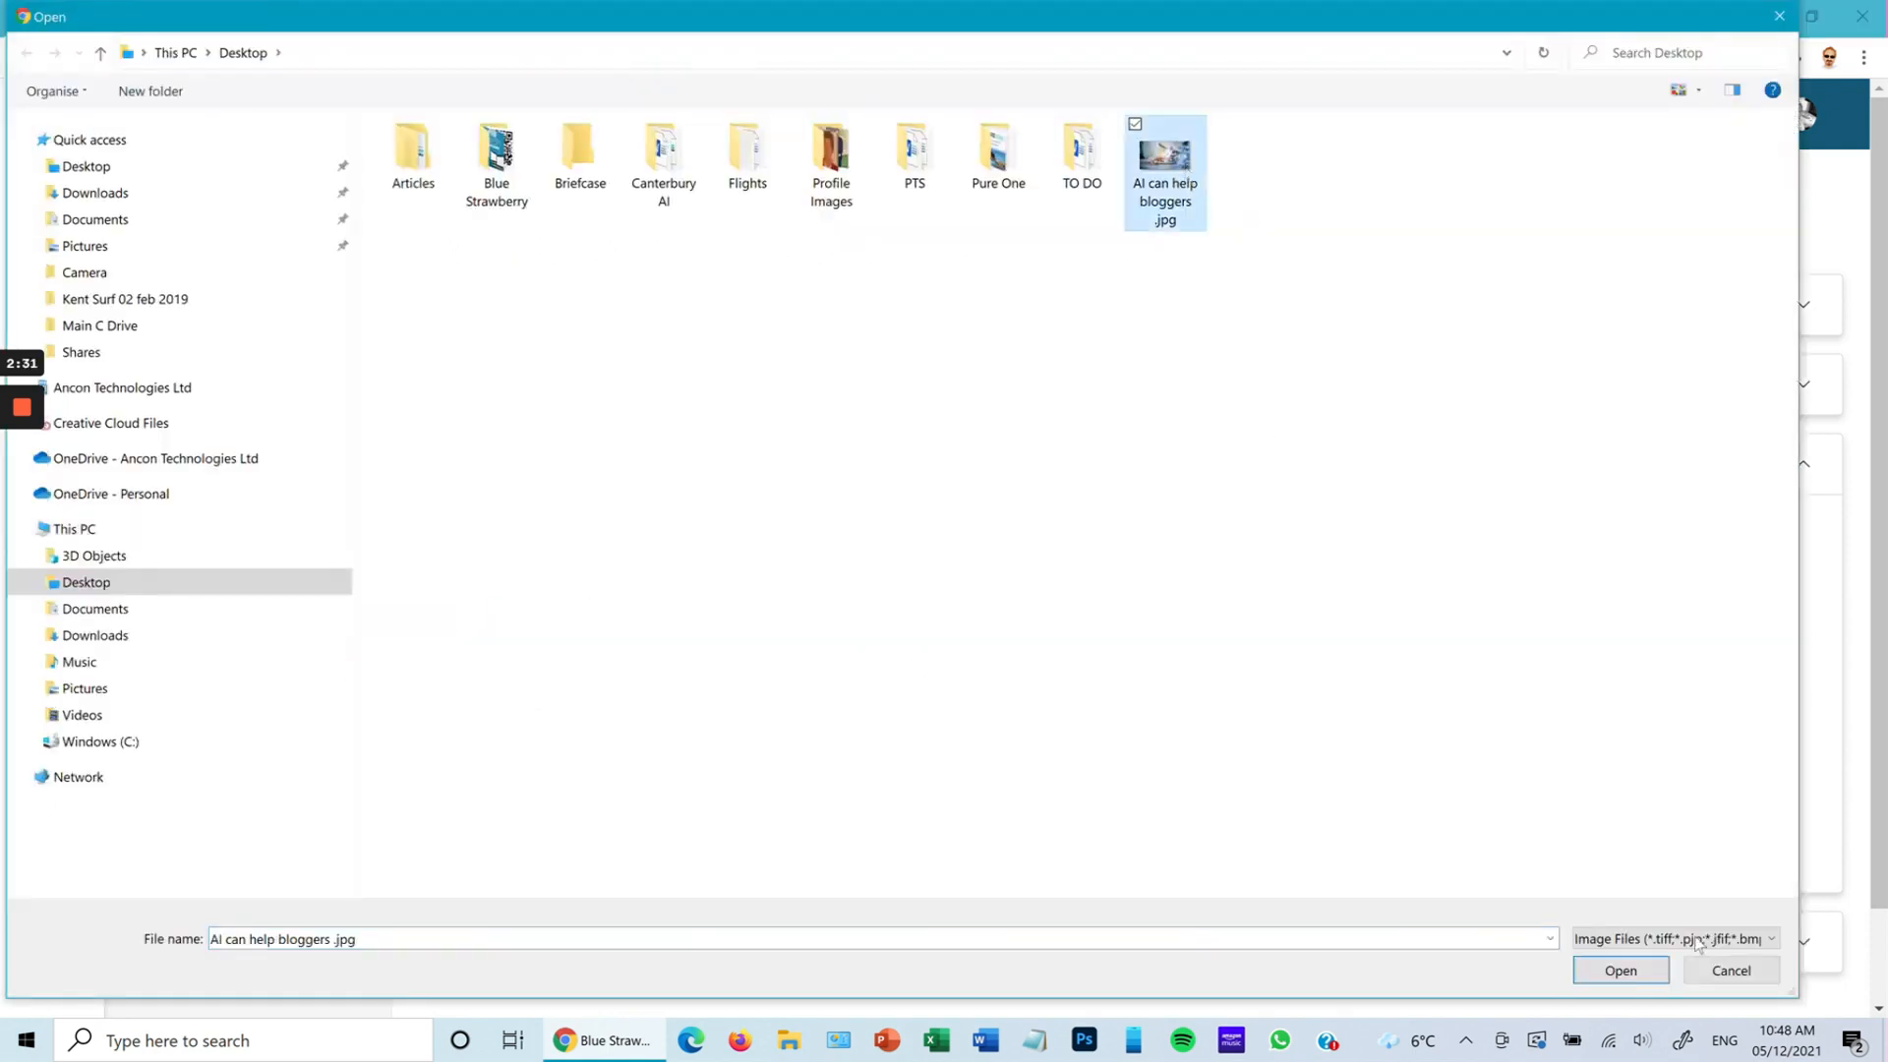
left_click(1621, 971)
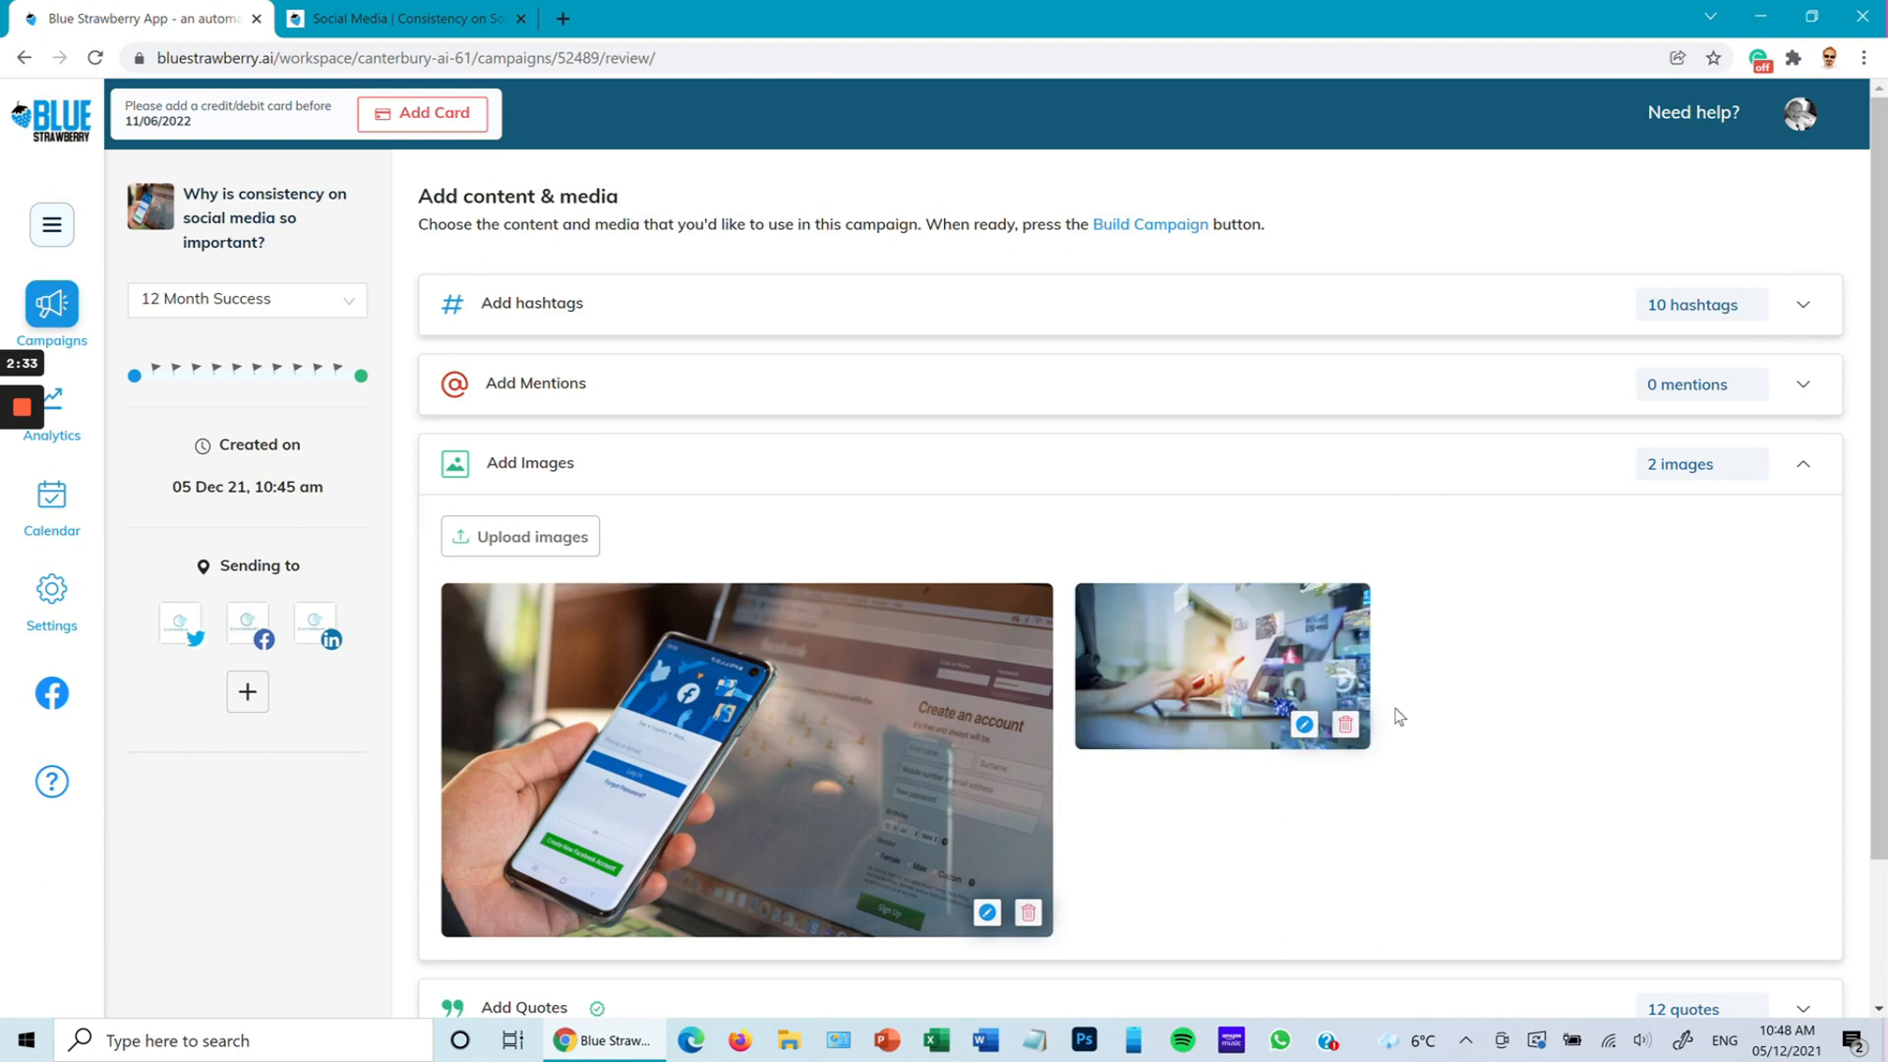
scroll(1503, 696, "down", 1)
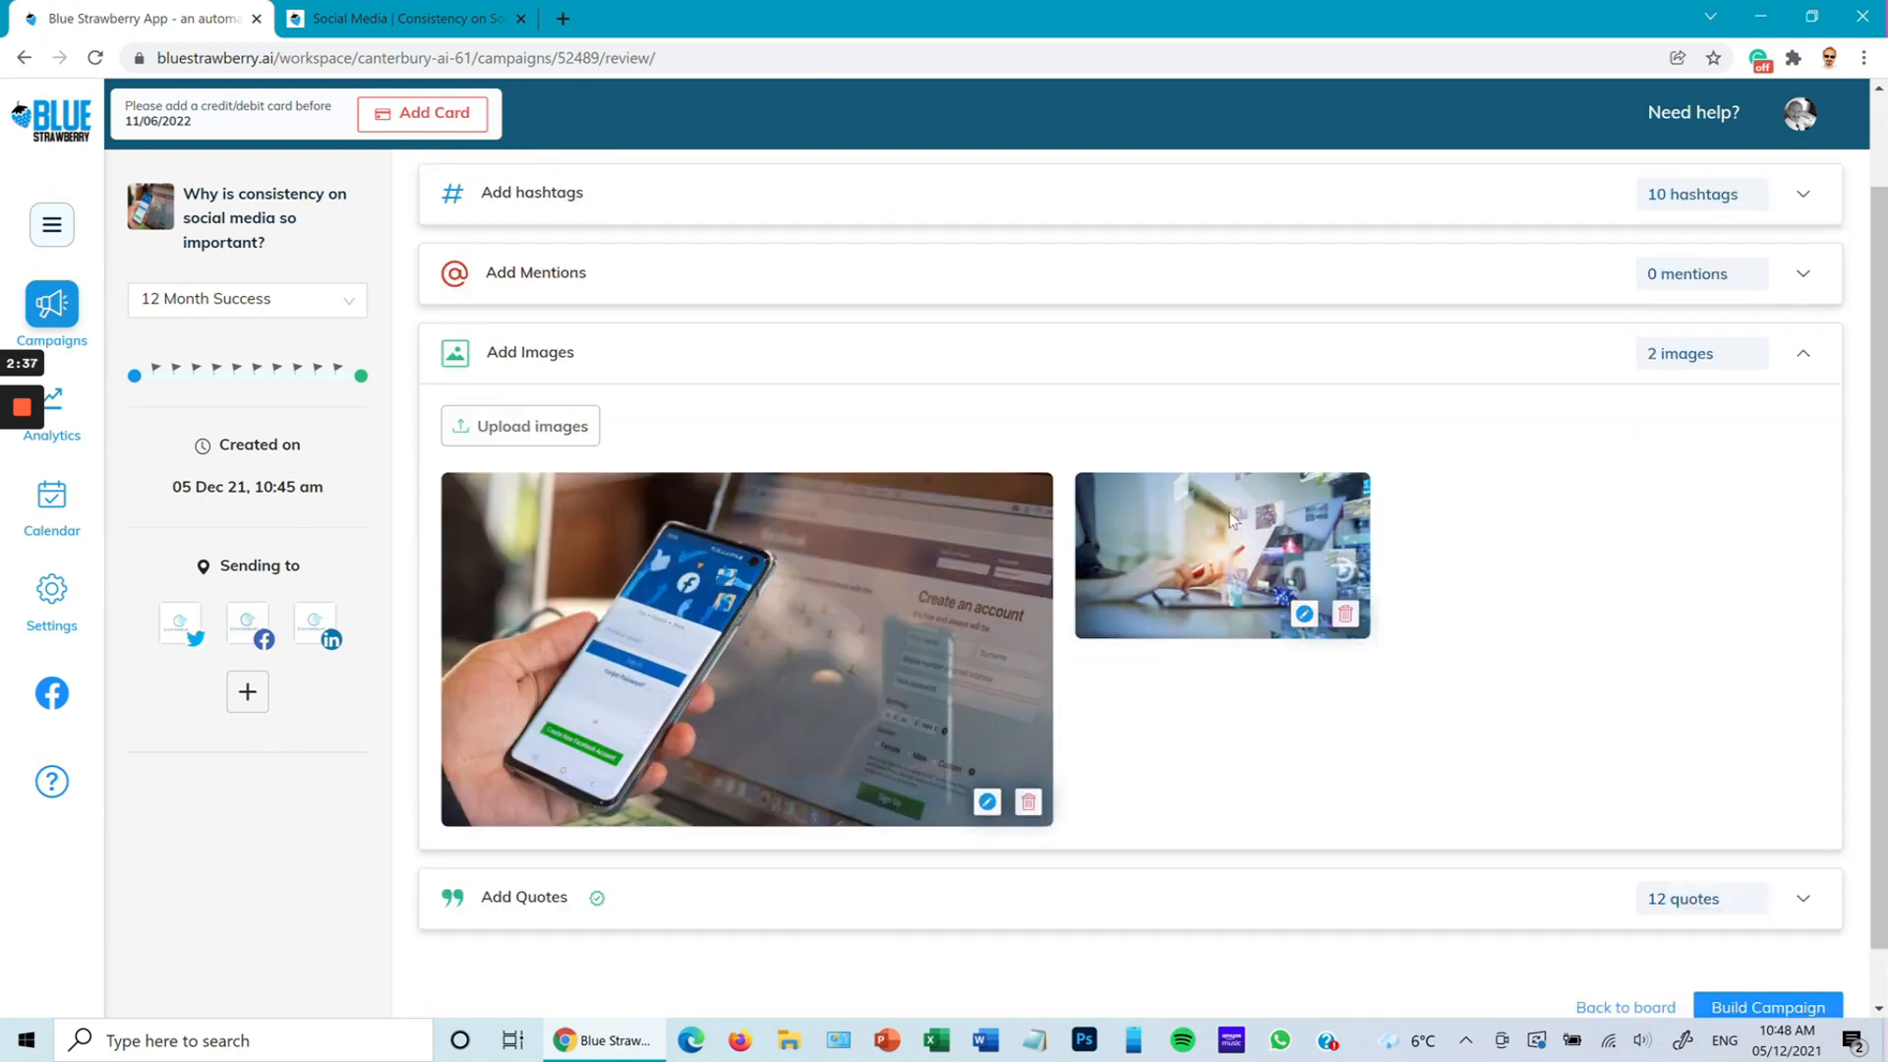
- Look over the source article's page, then return to the campaign's content and images
left_click(449, 19)
scroll(801, 534, "down", 13)
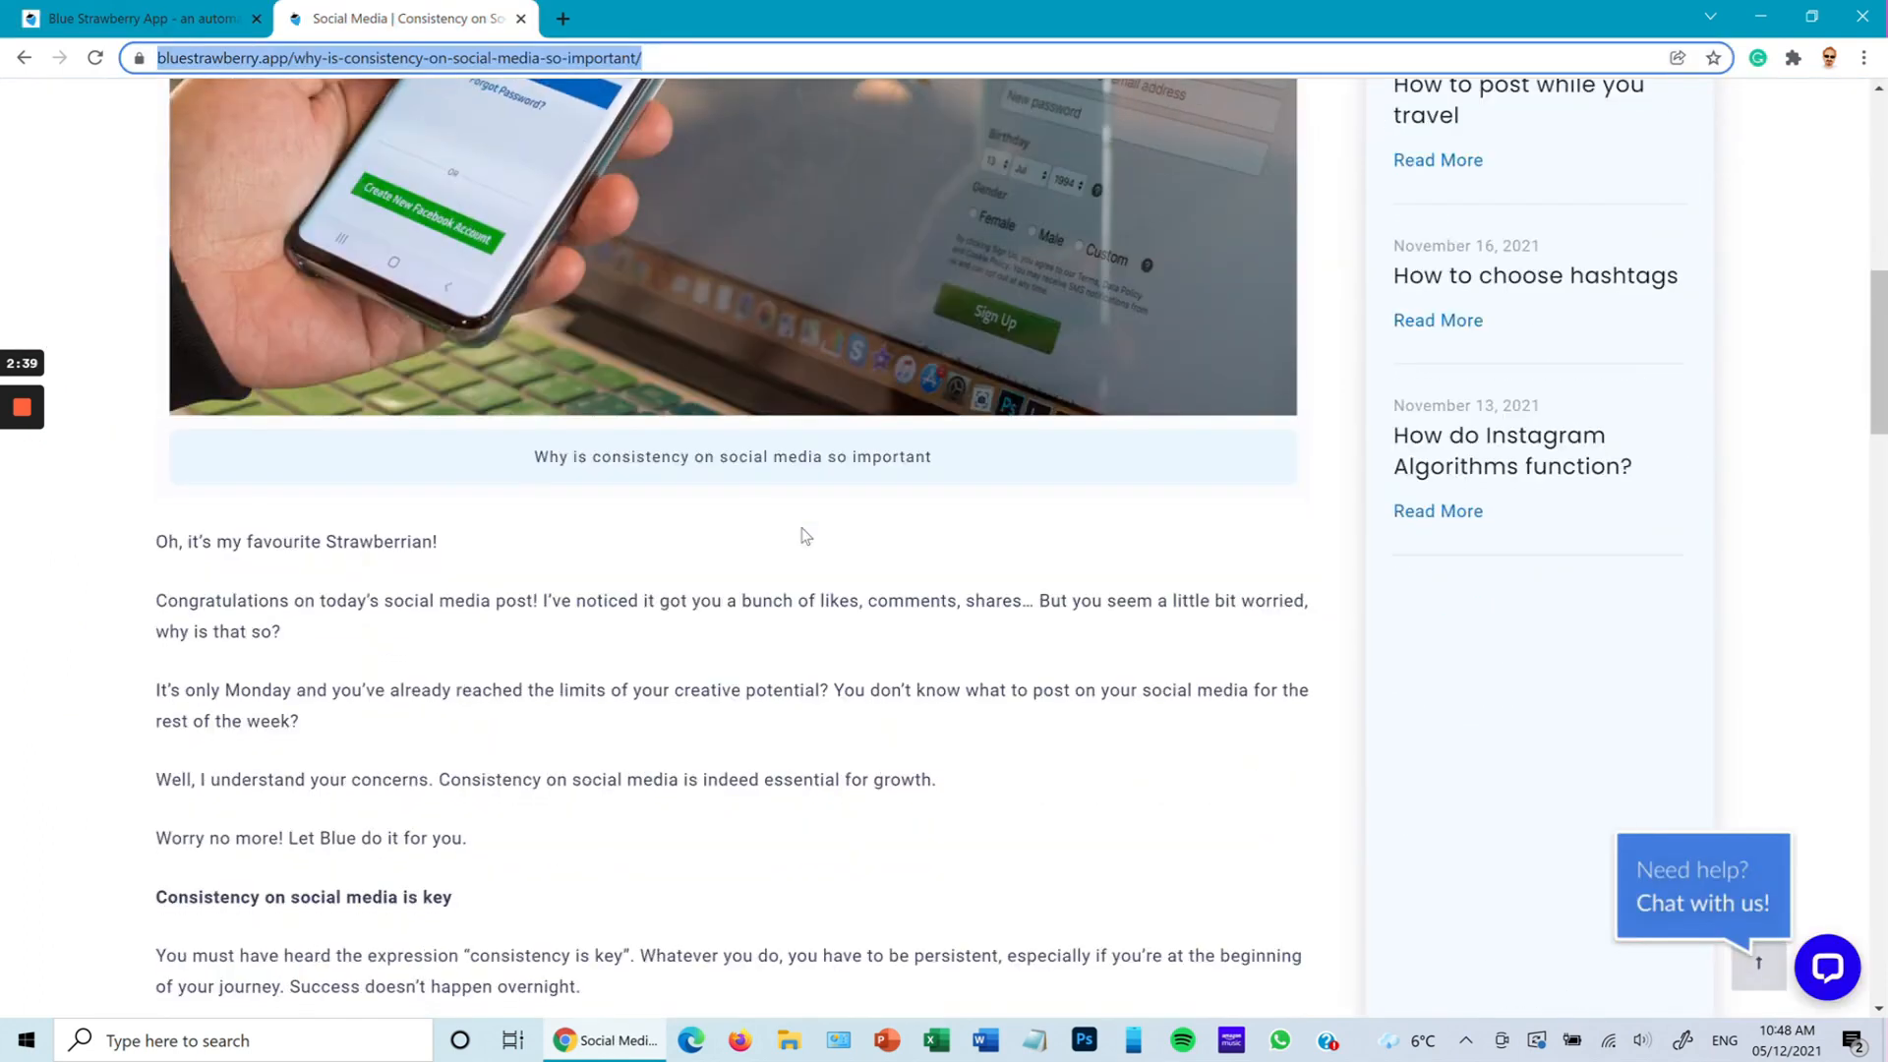
scroll(787, 521, "up", 11)
left_click(141, 19)
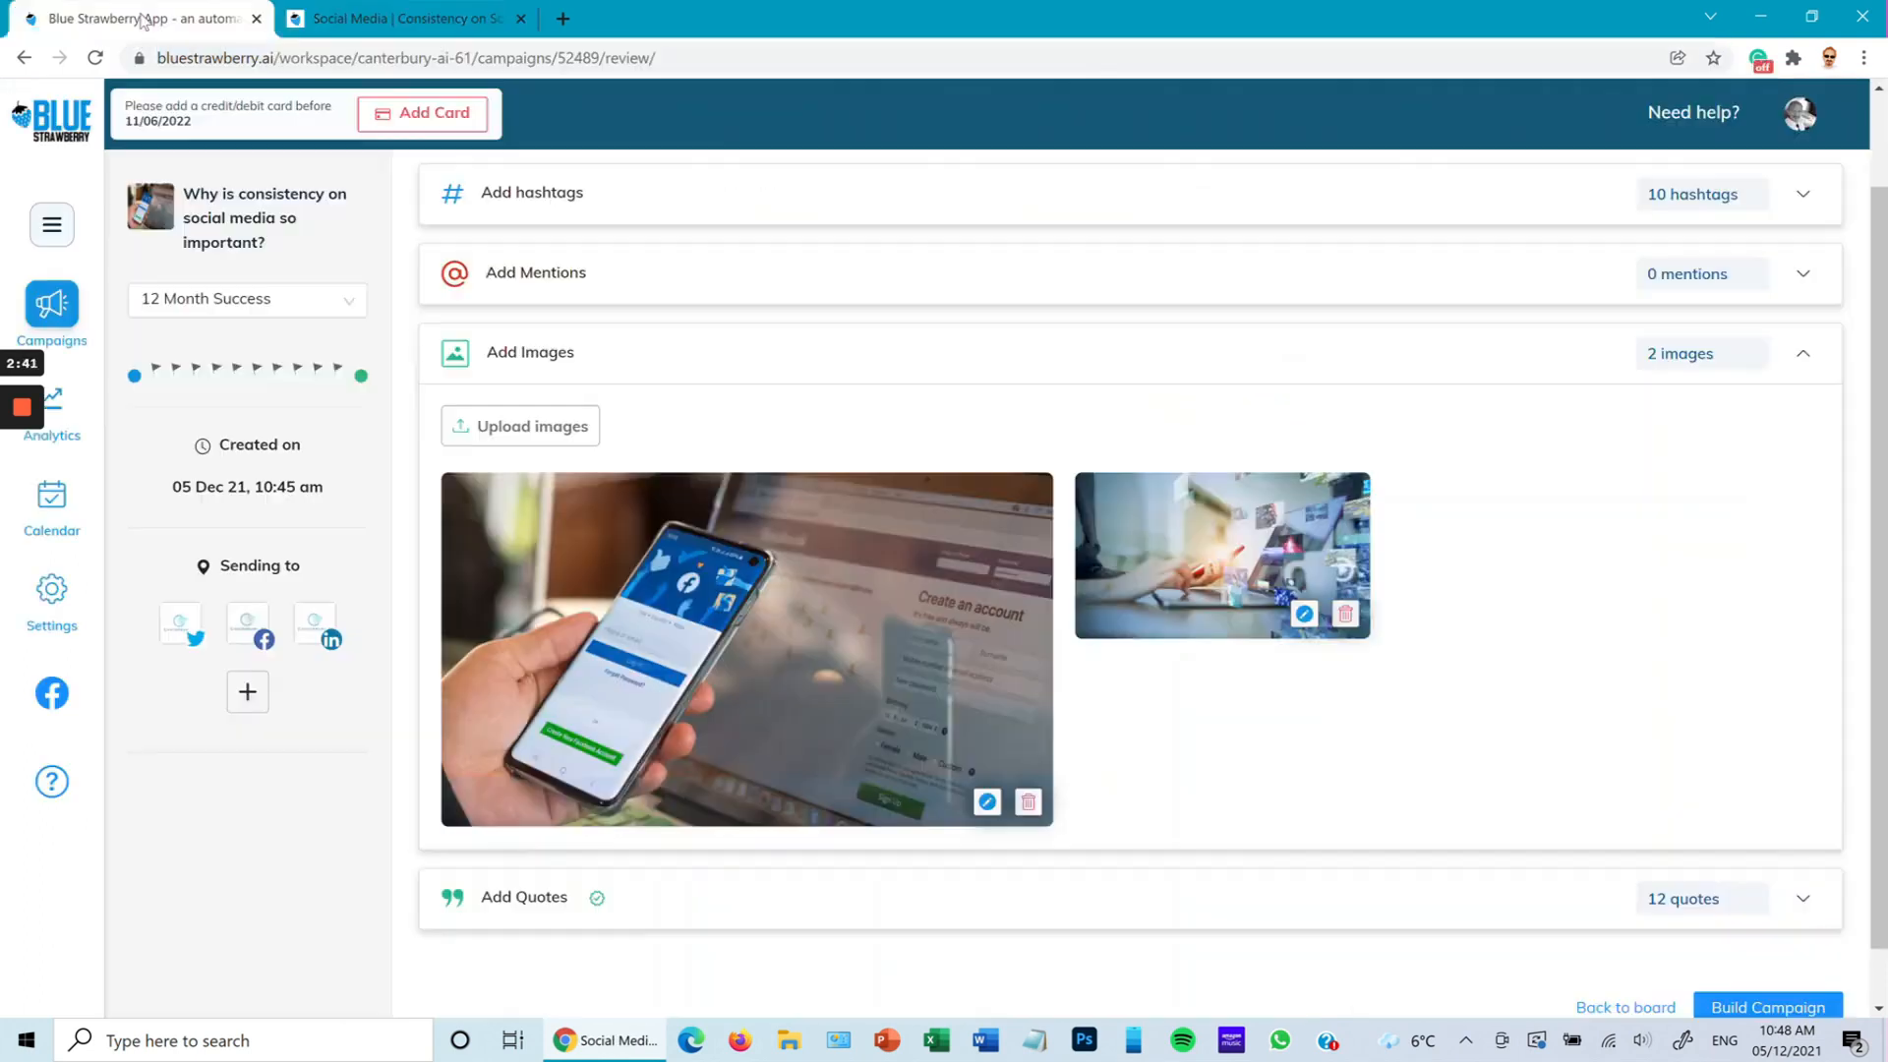
scroll(1291, 641, "down", 1)
scroll(1230, 708, "up", 2)
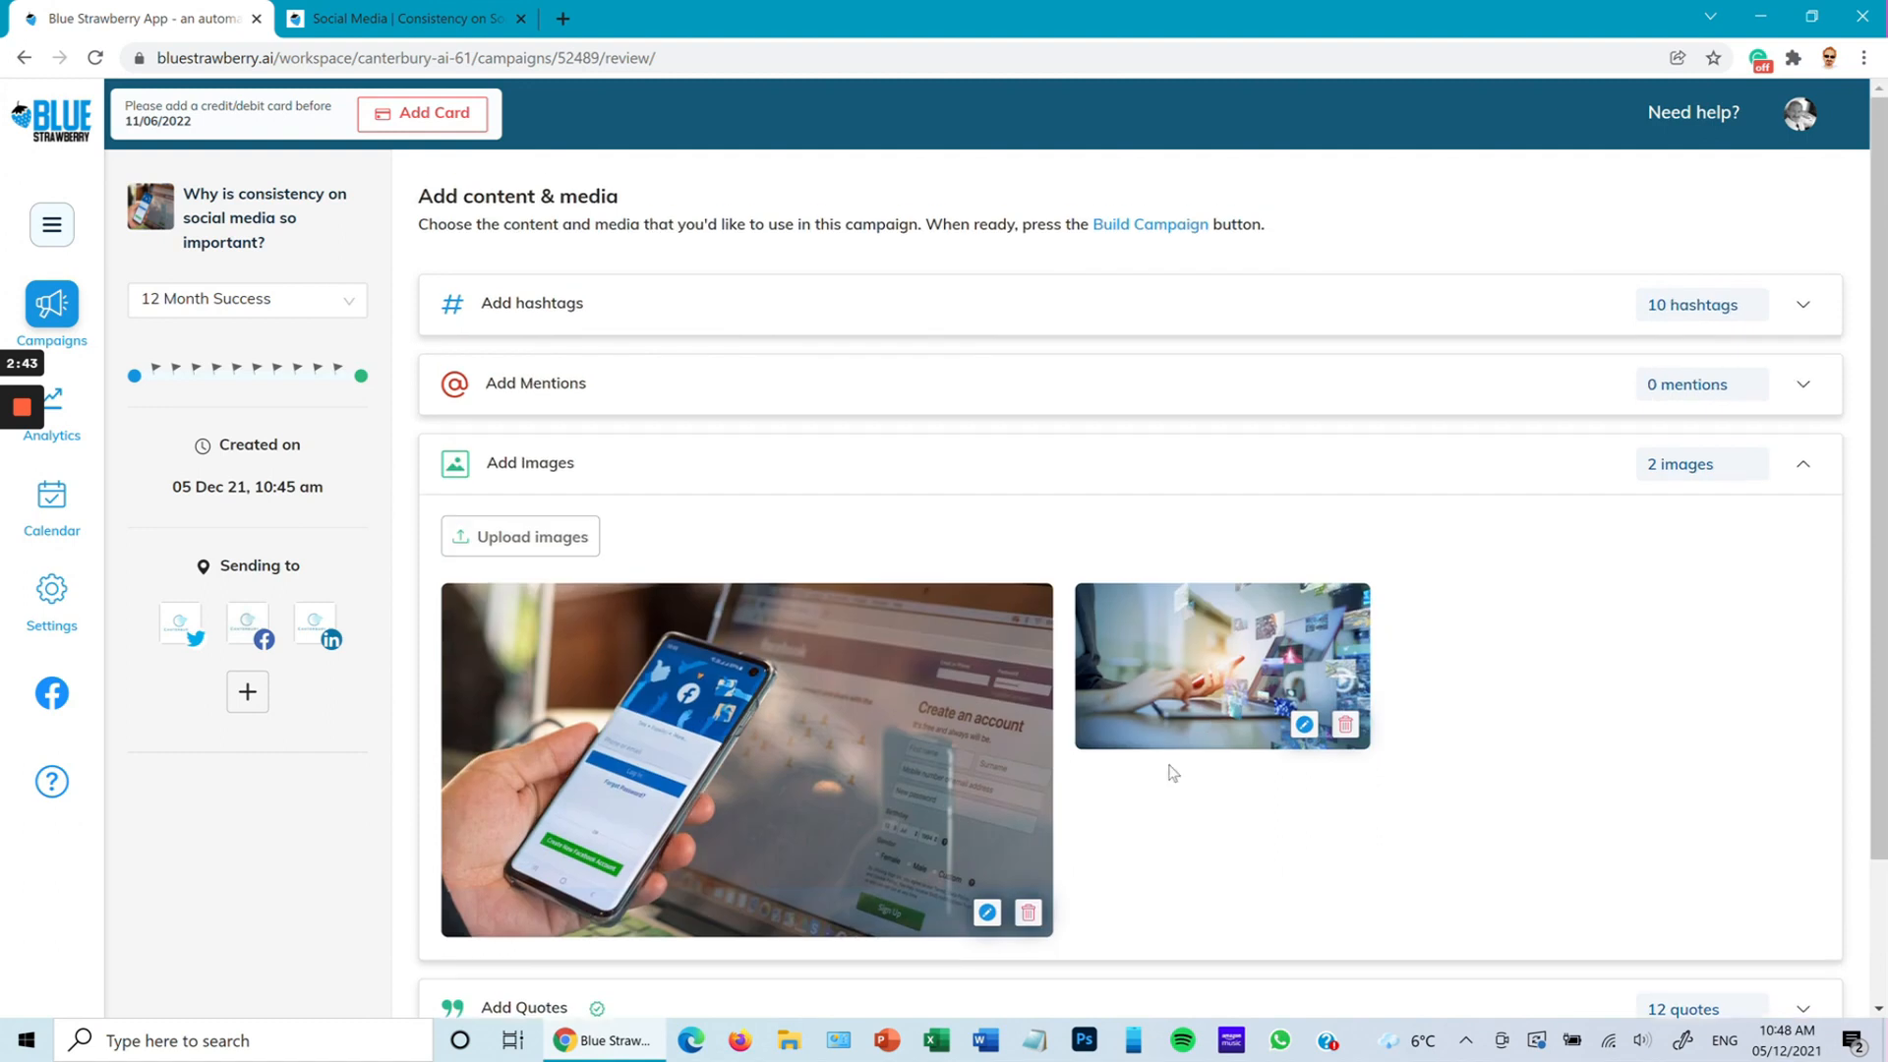
- Expand the campaign's quotes and review the selected and unselected sentences extracted from the article
scroll(1200, 777, "down", 2)
left_click(1206, 848)
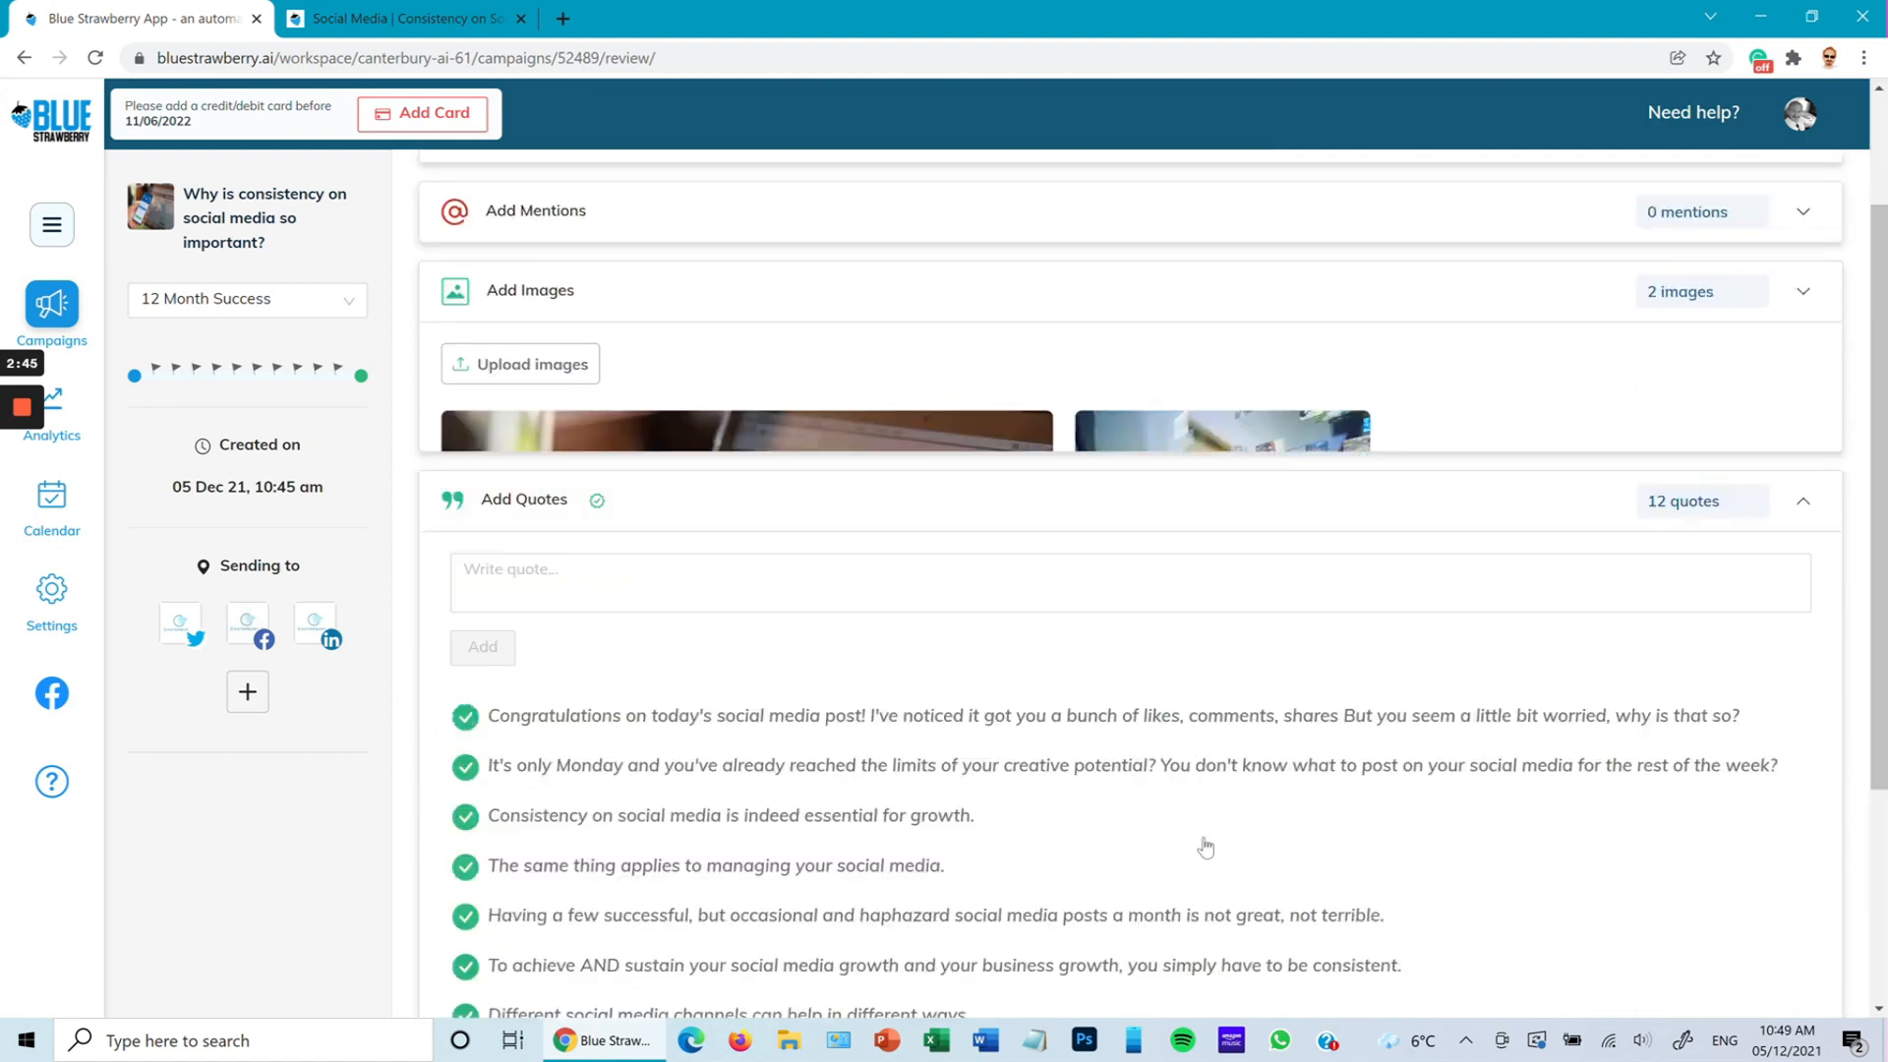
scroll(1239, 590, "down", 1)
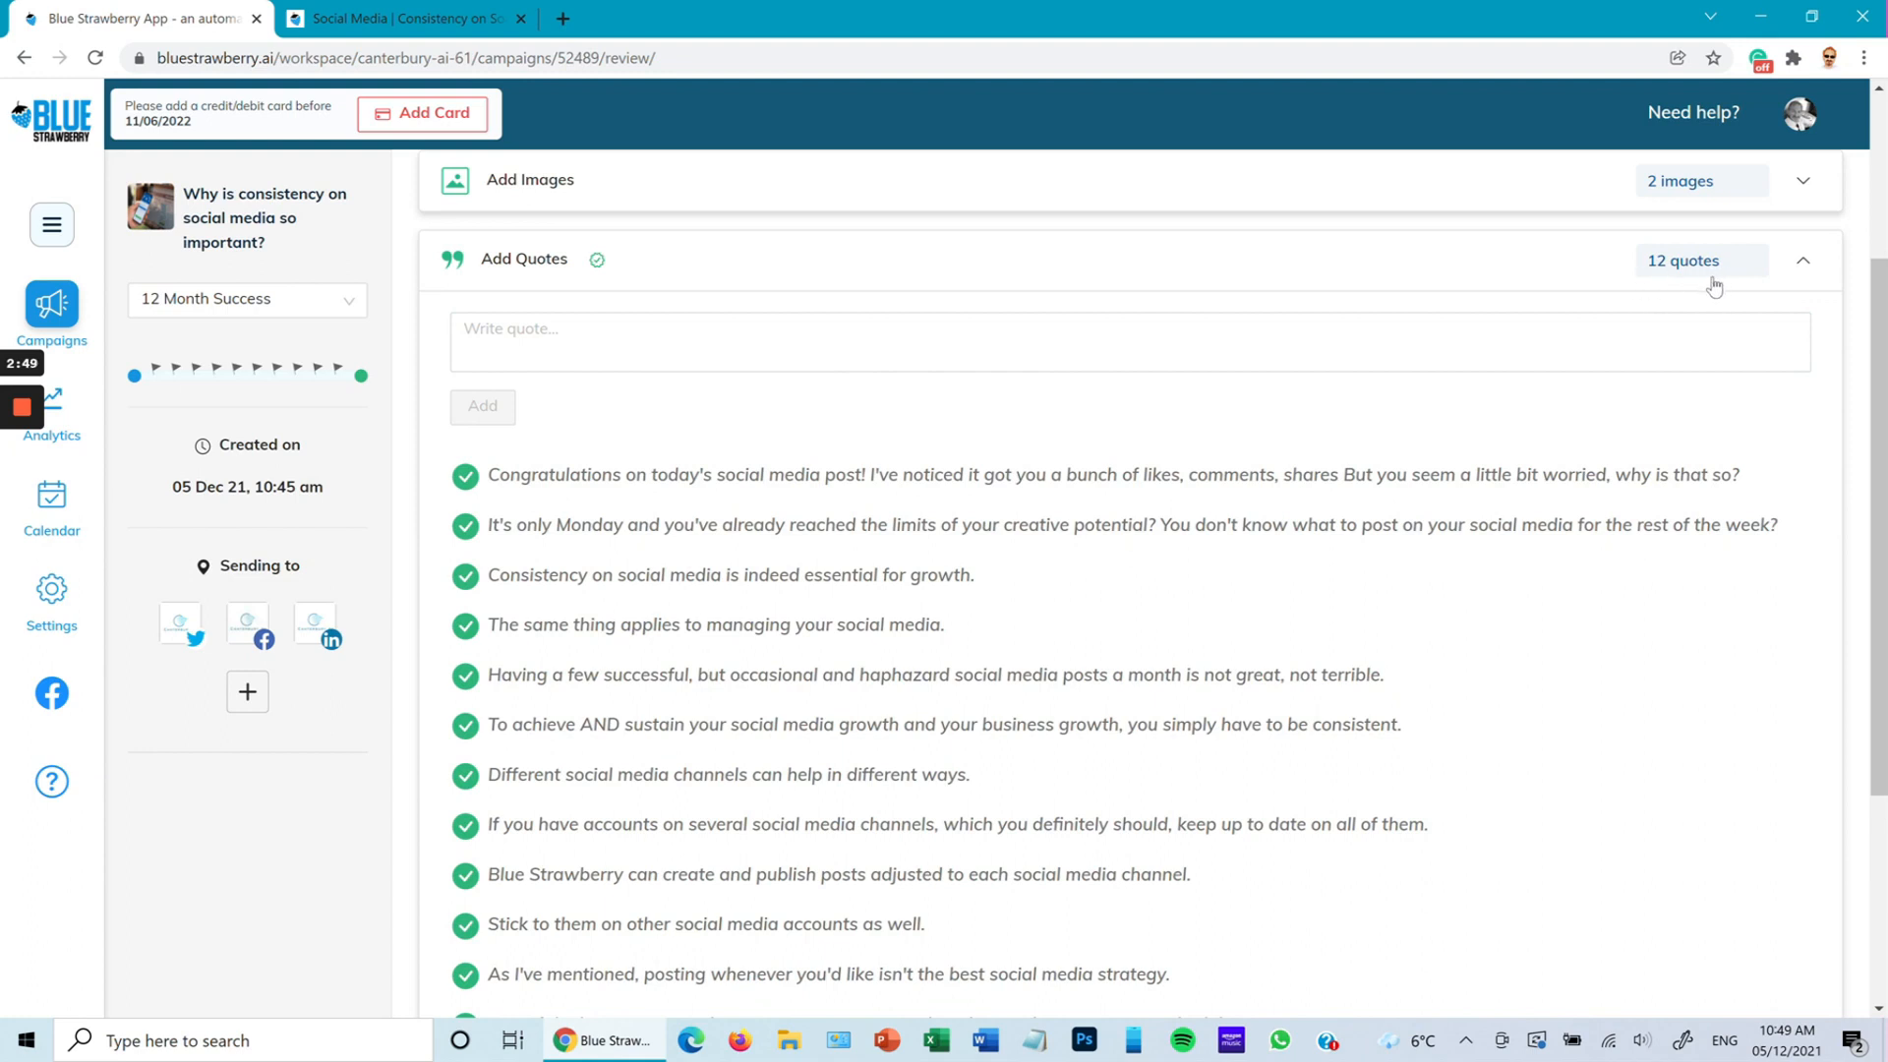
scroll(1062, 487, "down", 3)
scroll(1001, 639, "up", 2)
scroll(988, 600, "down", 2)
scroll(885, 561, "up", 2)
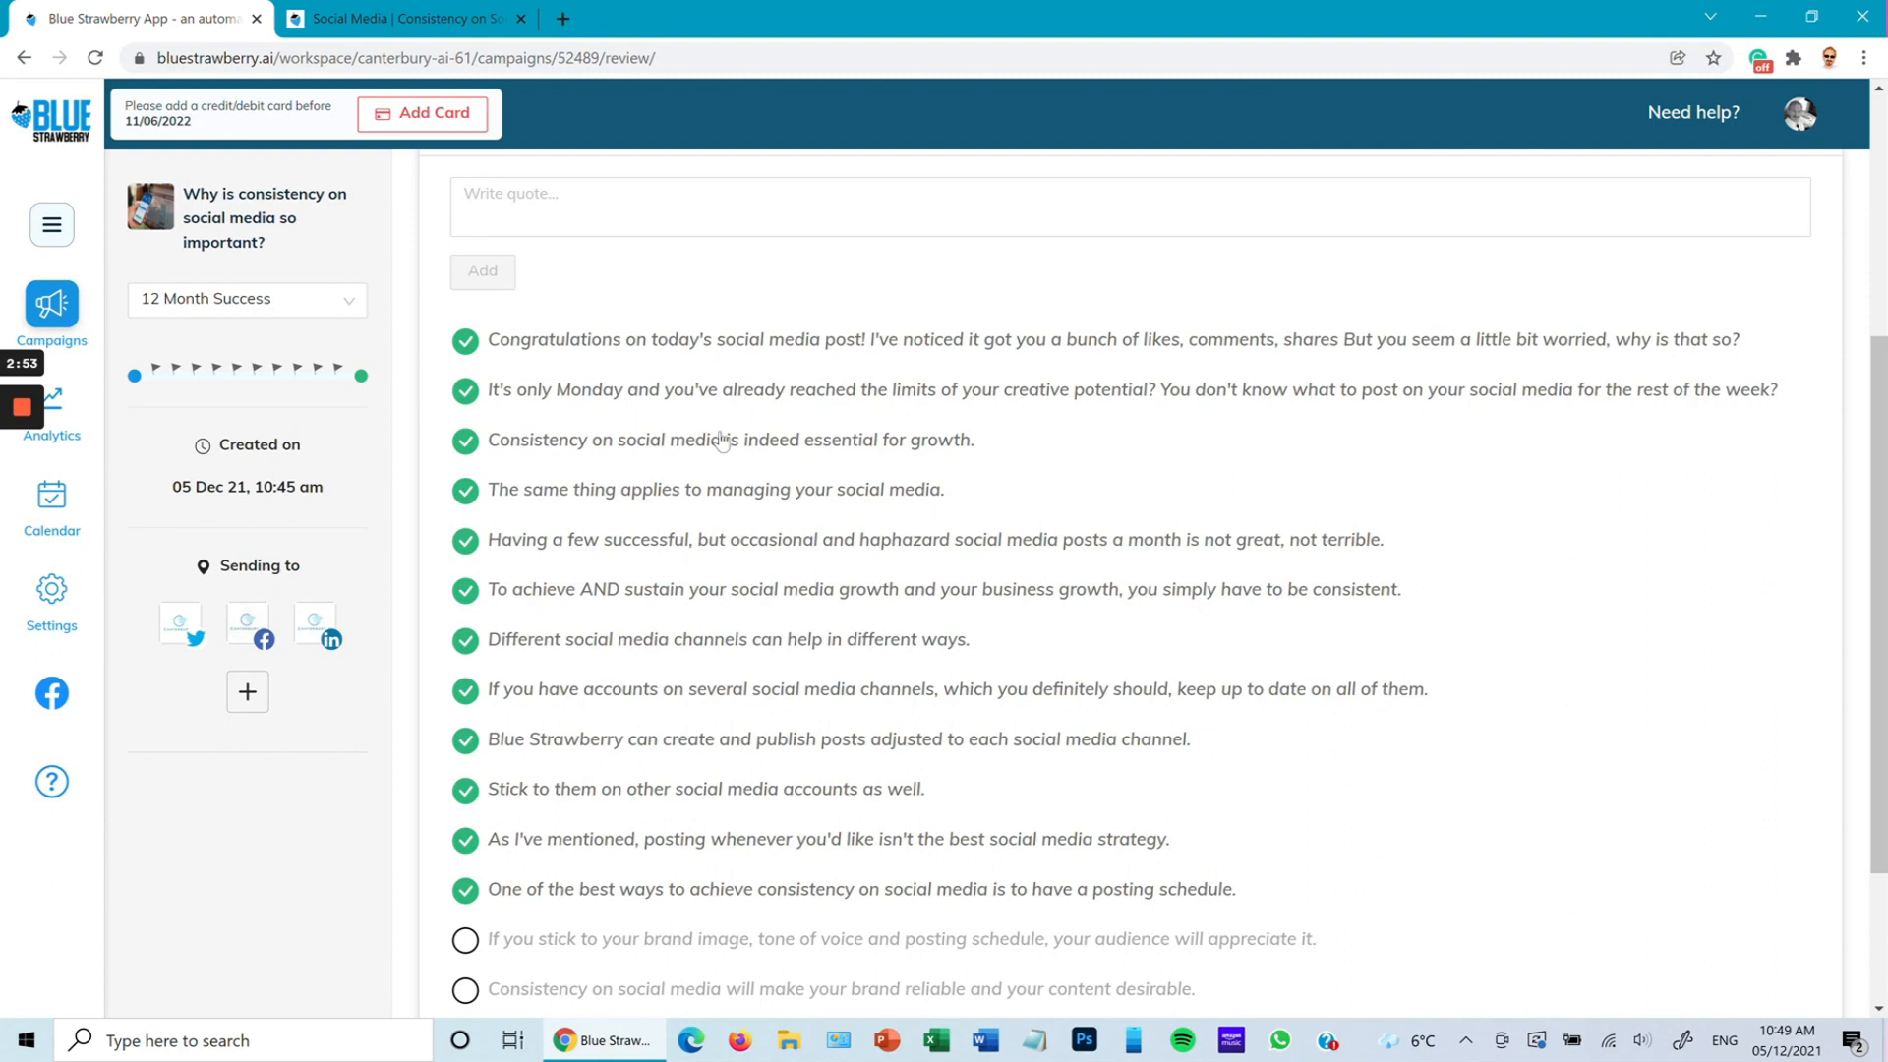
- Check the first quote's editable text without changing it, and swap the "One of the best ways" quote for "If you stick to your brand image"
left_click(701, 341)
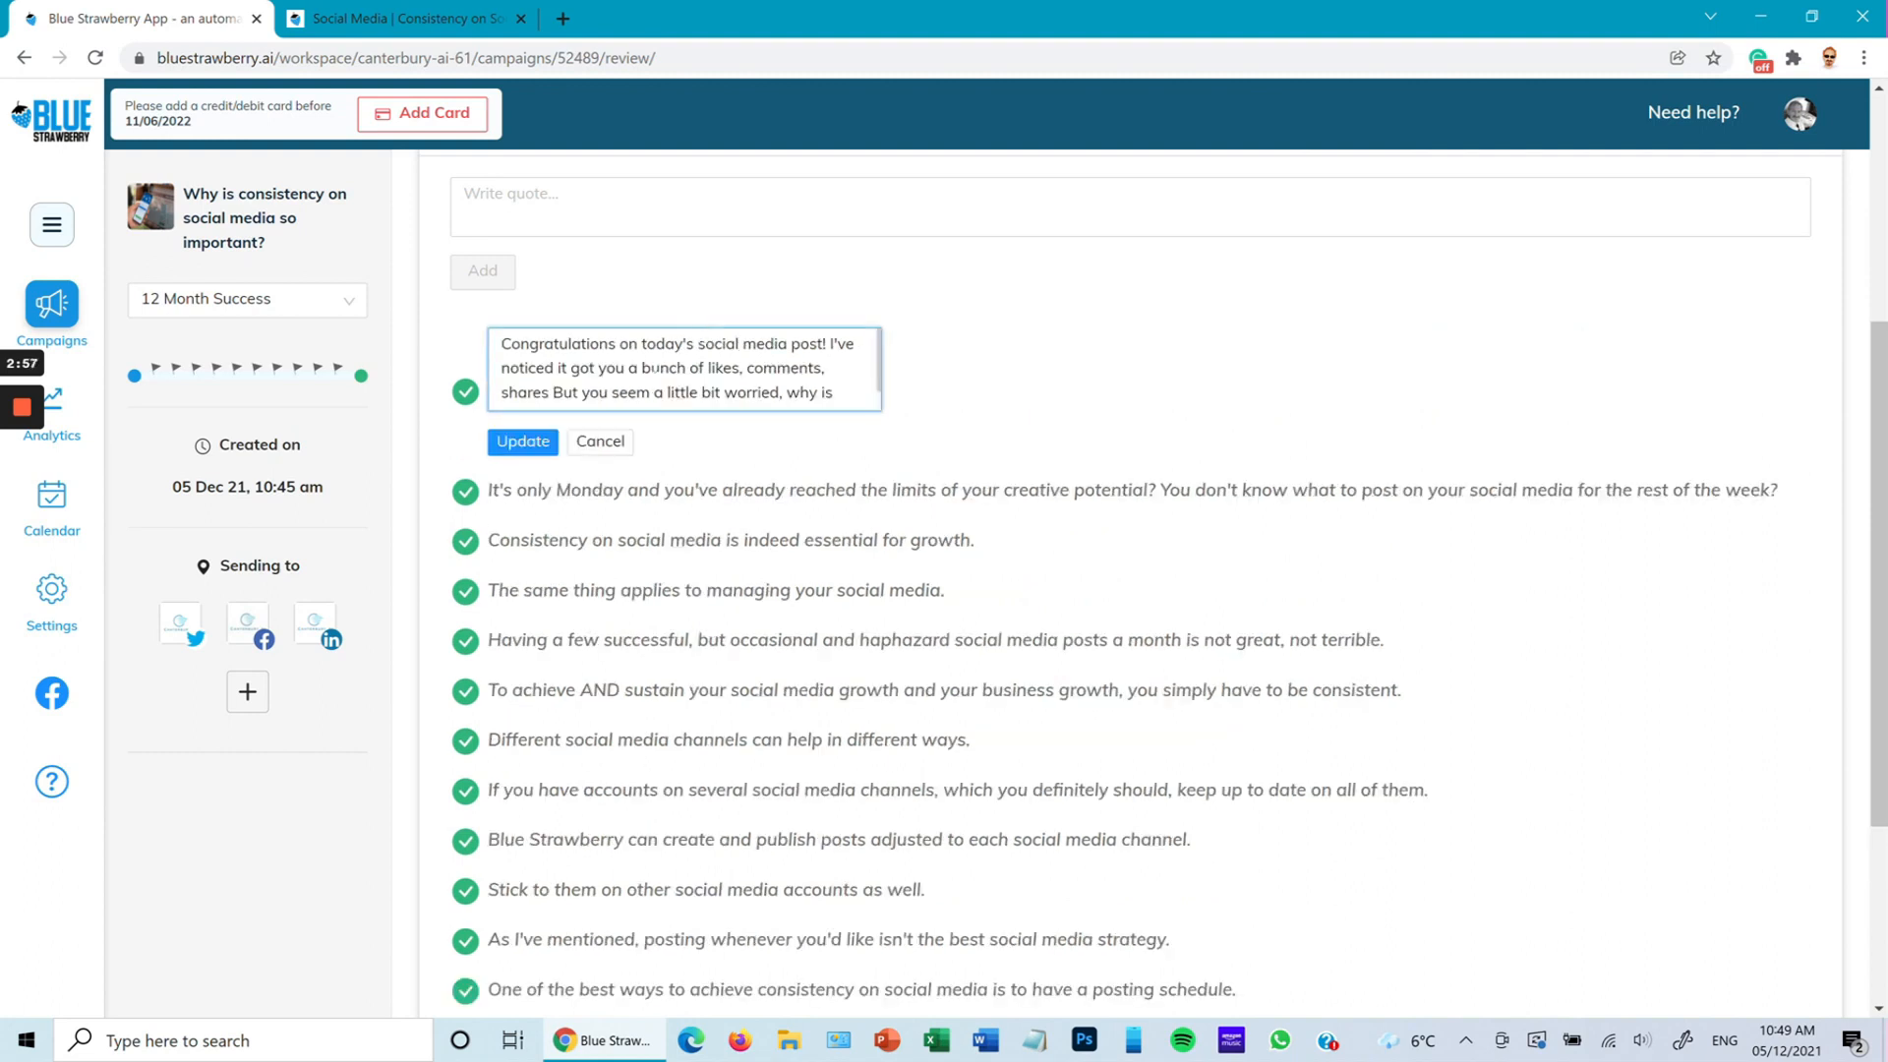
left_click(600, 442)
scroll(805, 634, "down", 1)
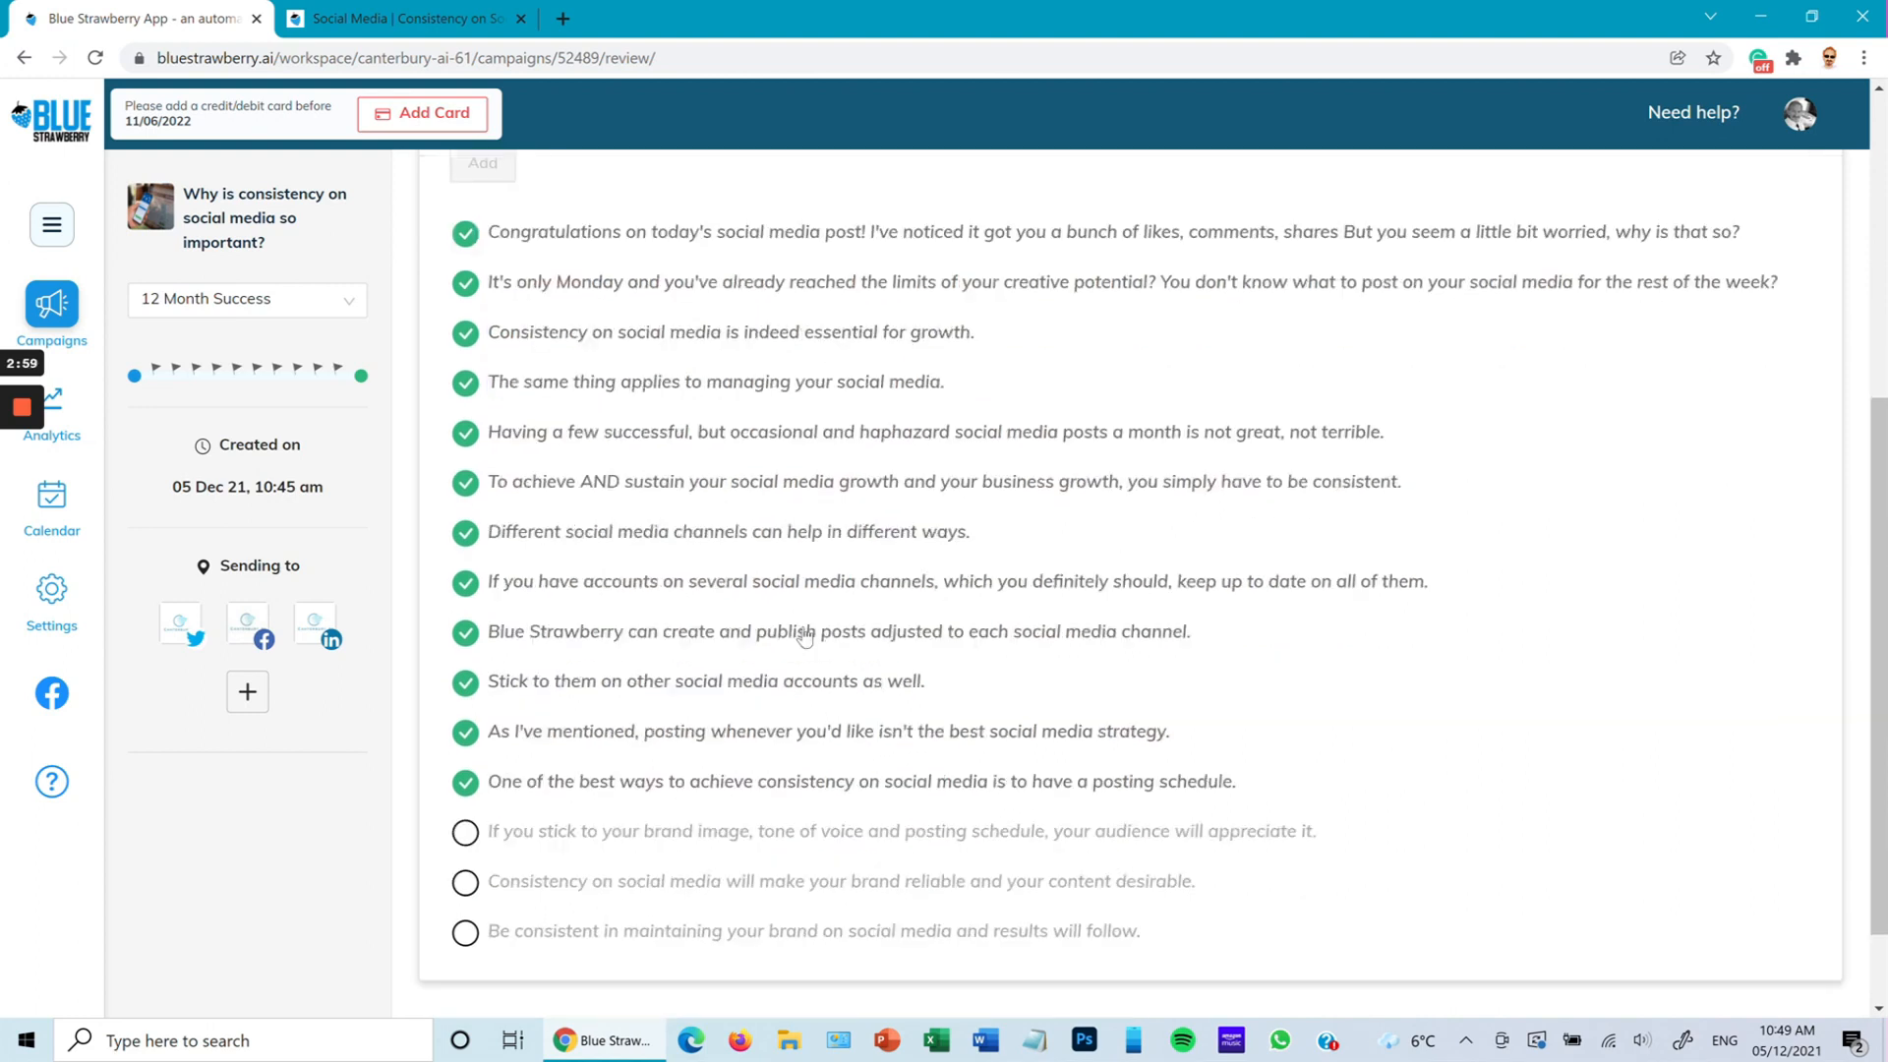
left_click(466, 832)
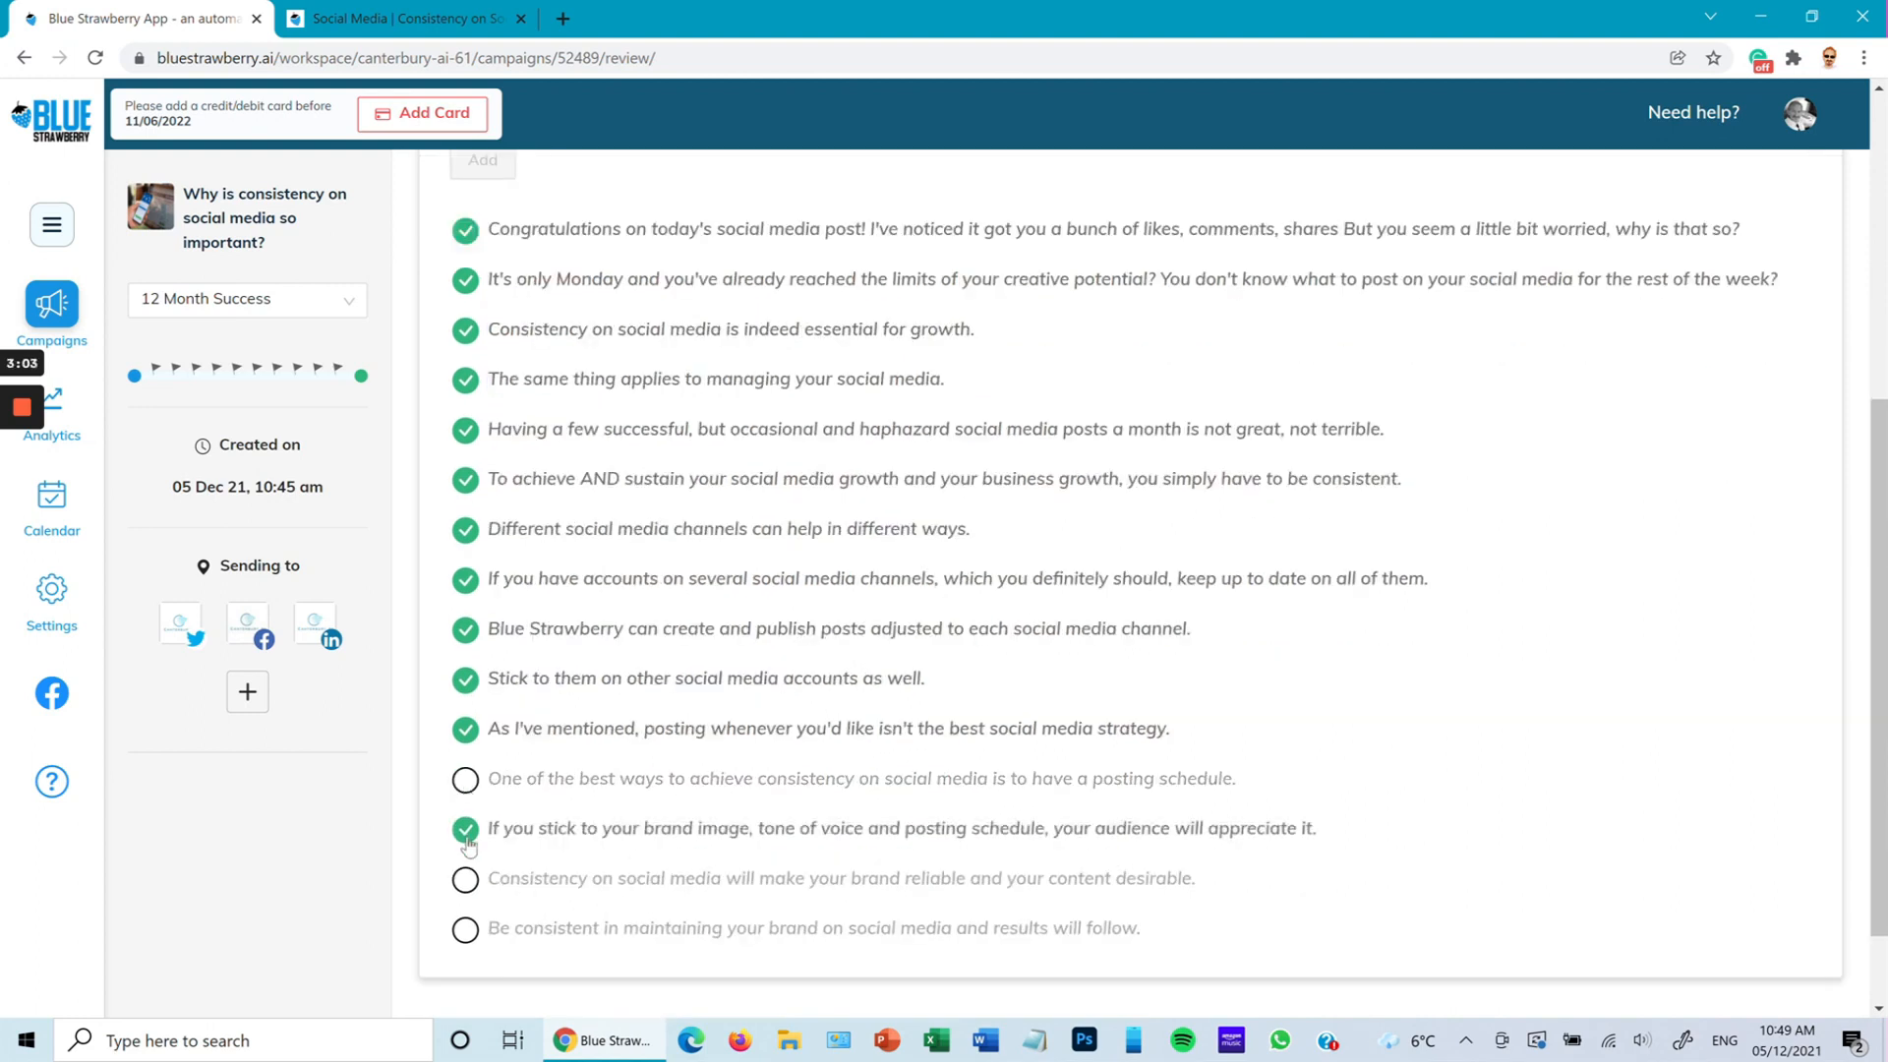
- Add a custom quote reading "Bla Bla Bla" and check the quotes list
scroll(846, 716, "up", 3)
left_click(702, 433)
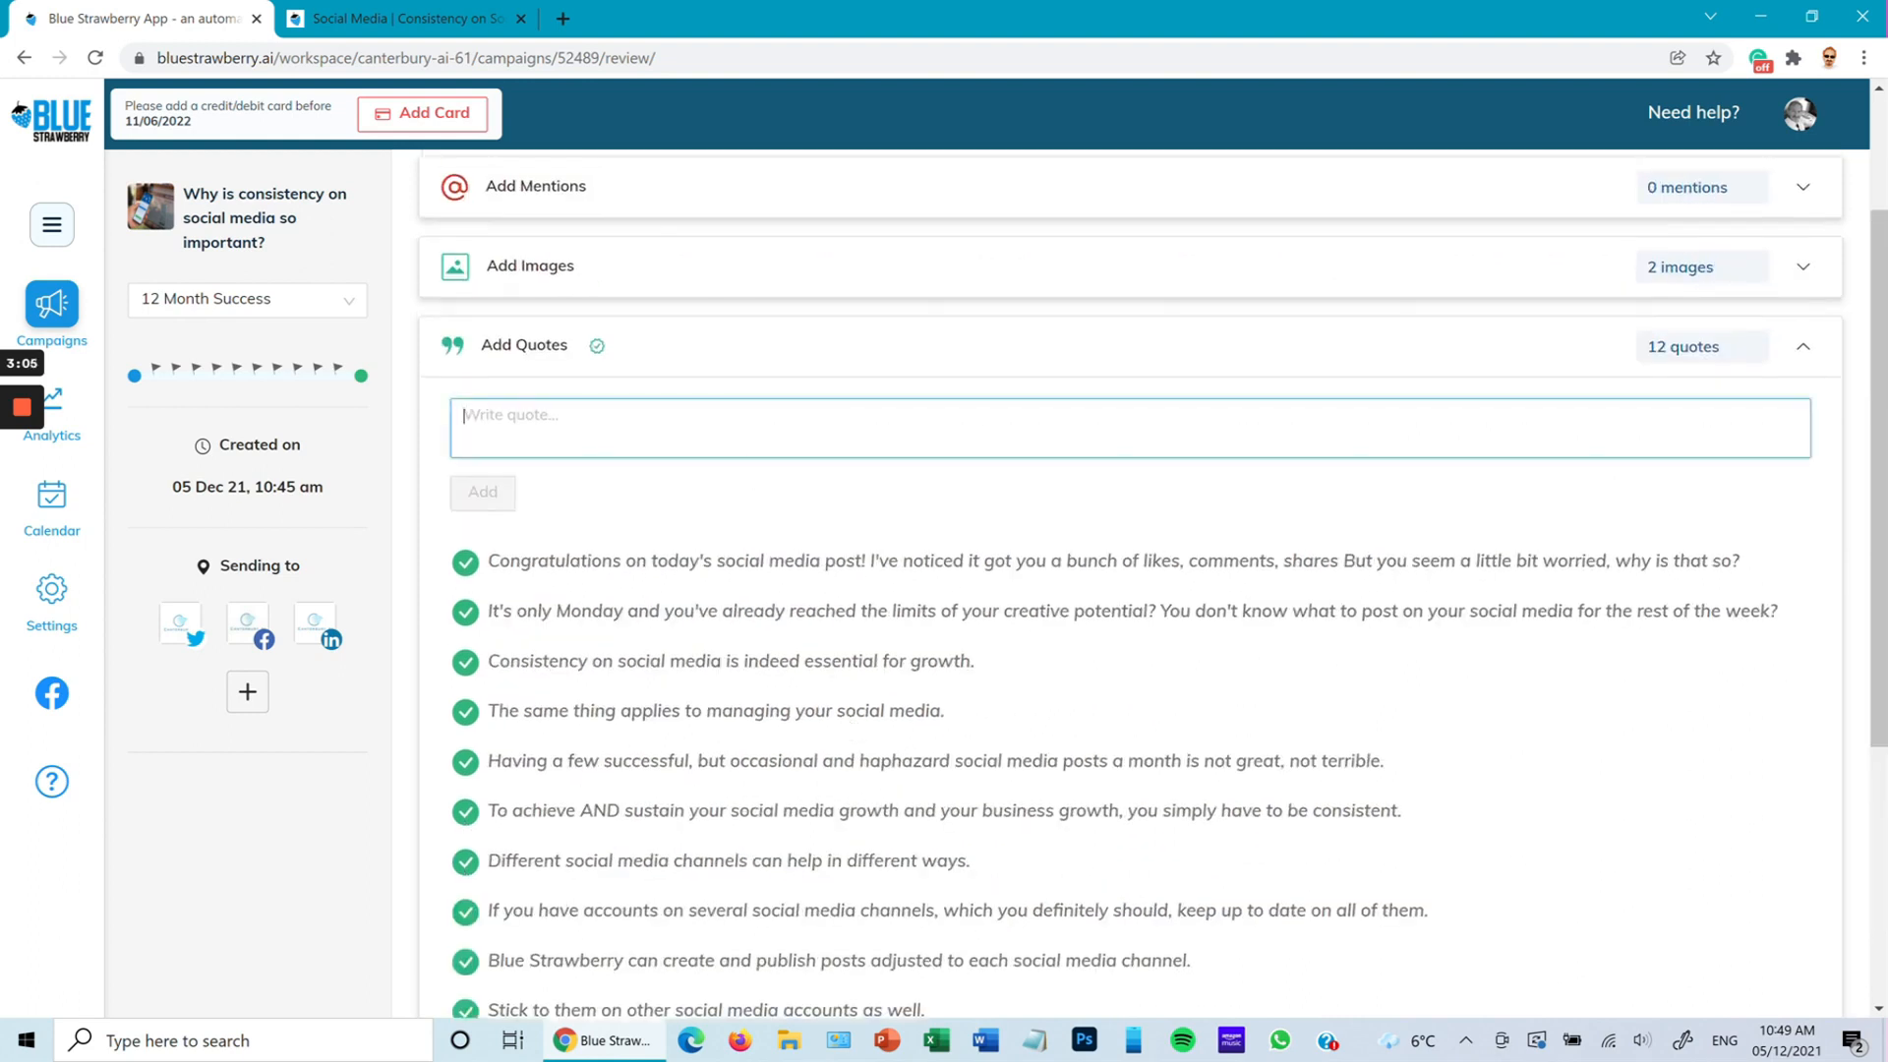
type("Bla Bla Bla")
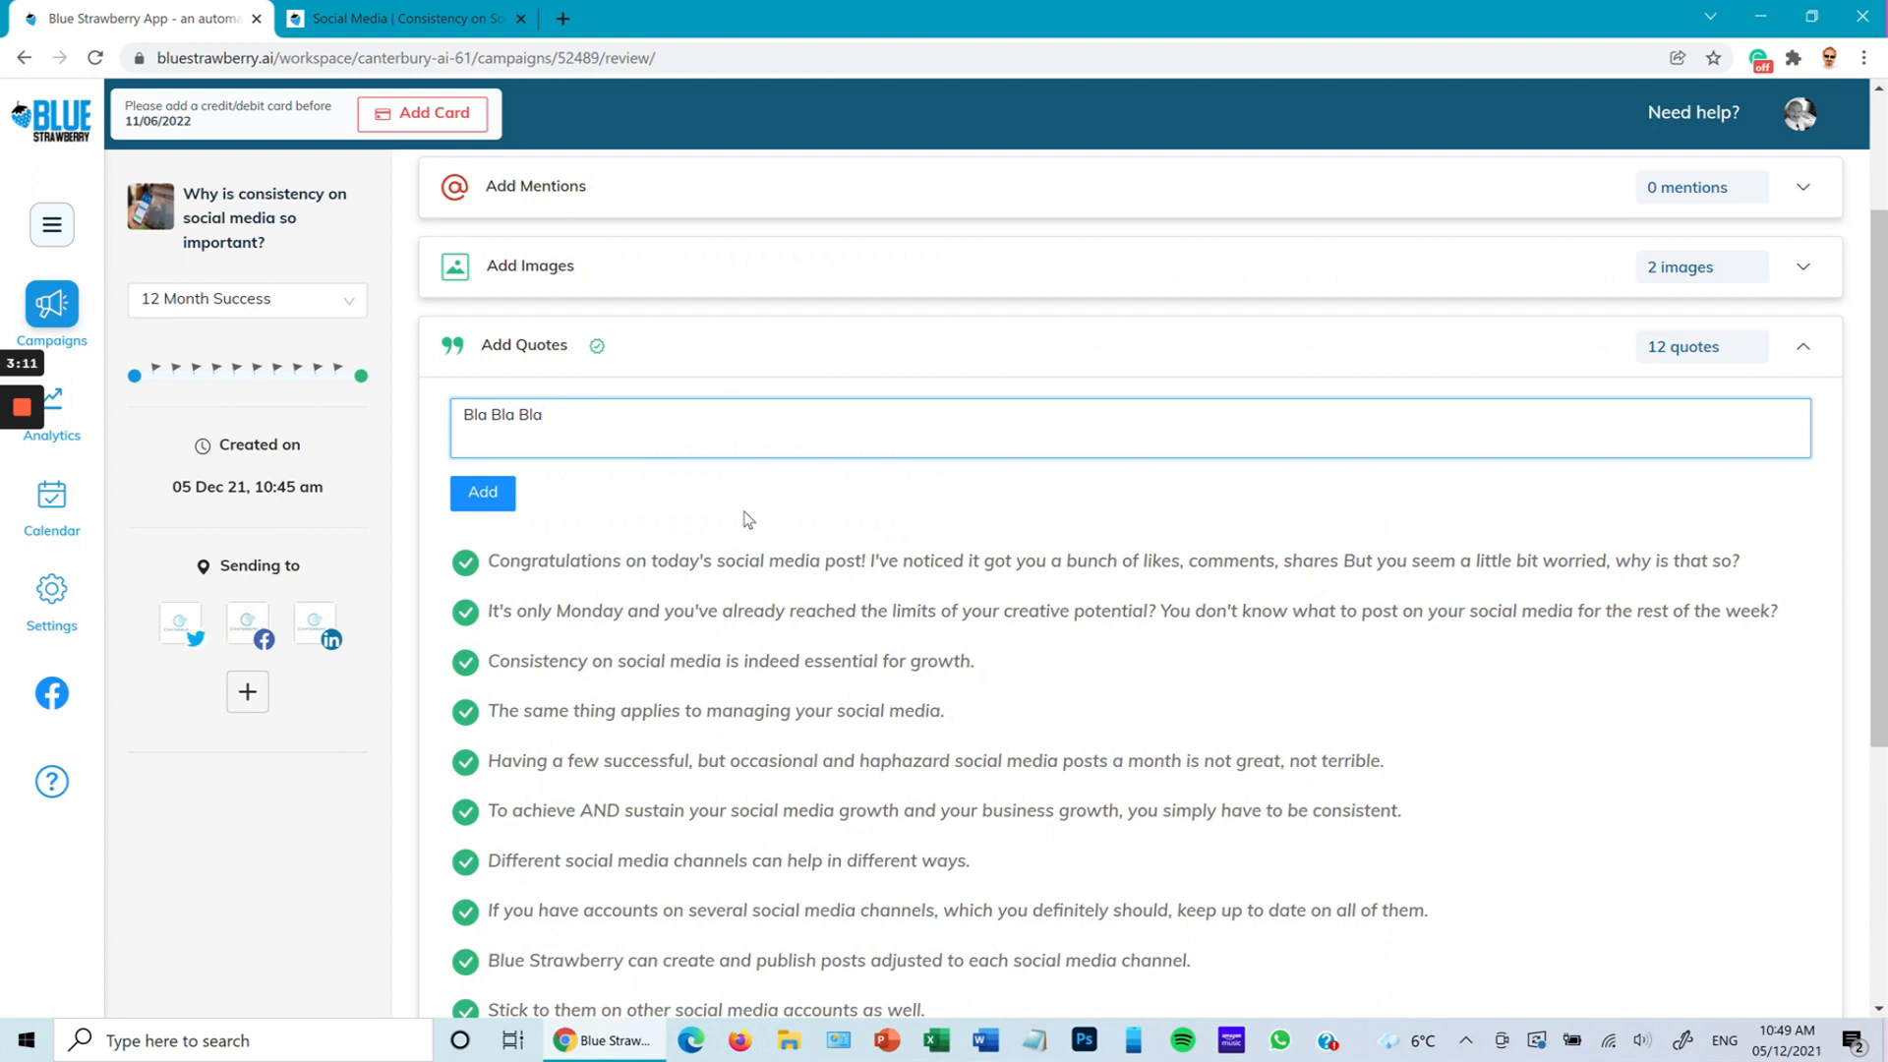
left_click(501, 502)
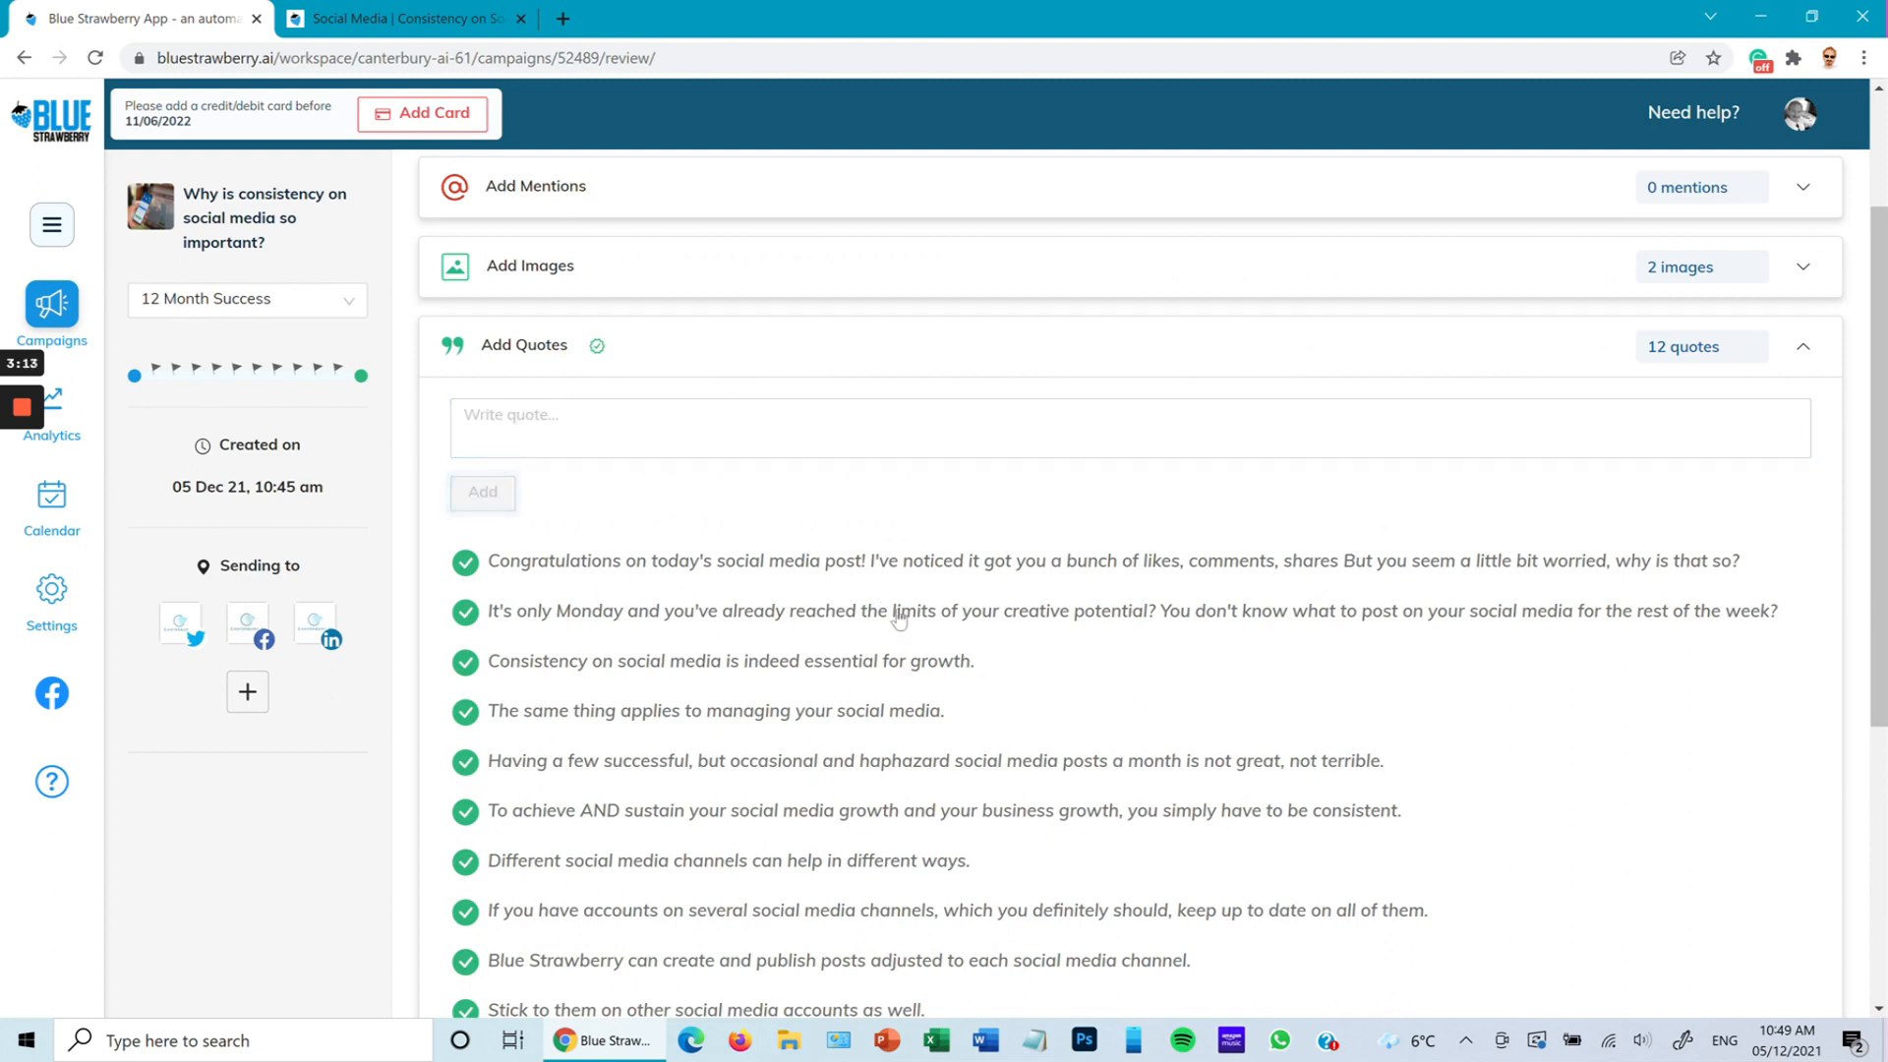
scroll(899, 616, "down", 5)
scroll(1117, 687, "up", 7)
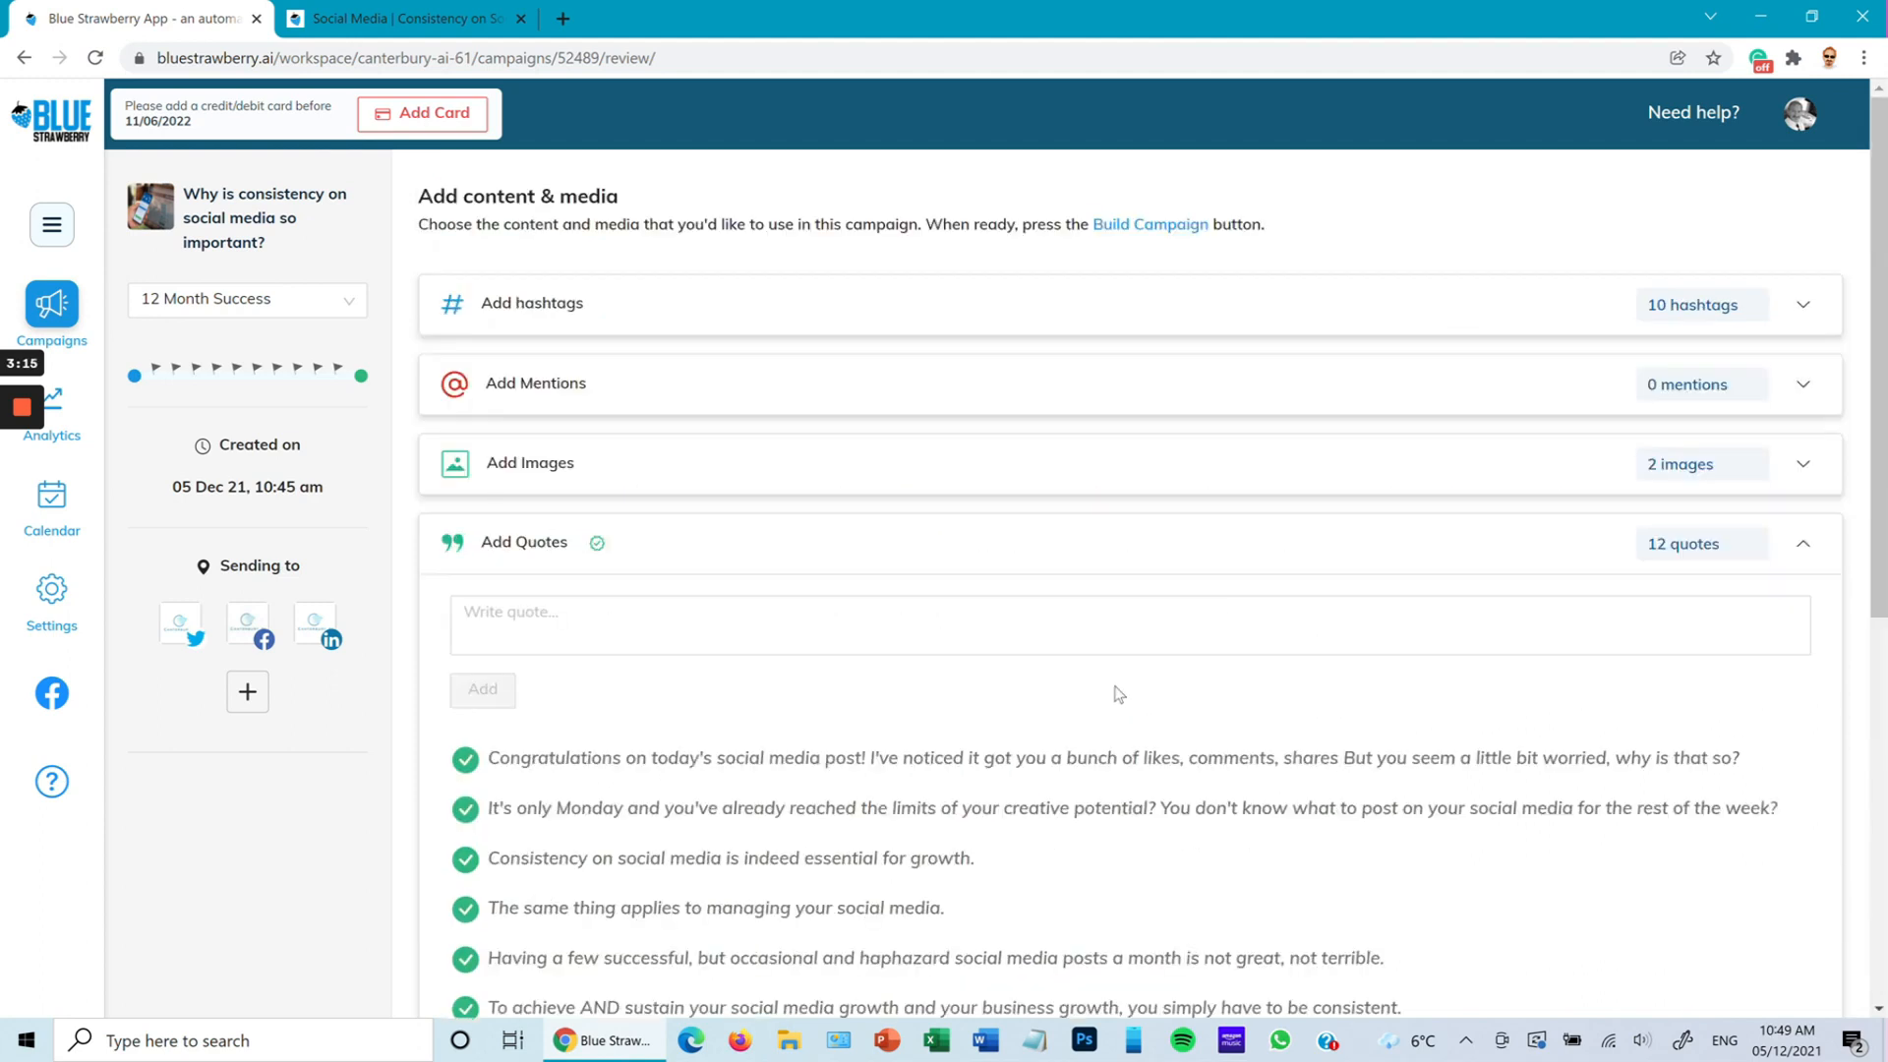
- Reselect the quote "One of the best ways to achieve consistency on social media is to have a posting schedule" and review the list
scroll(1222, 640, "down", 6)
left_click(466, 756)
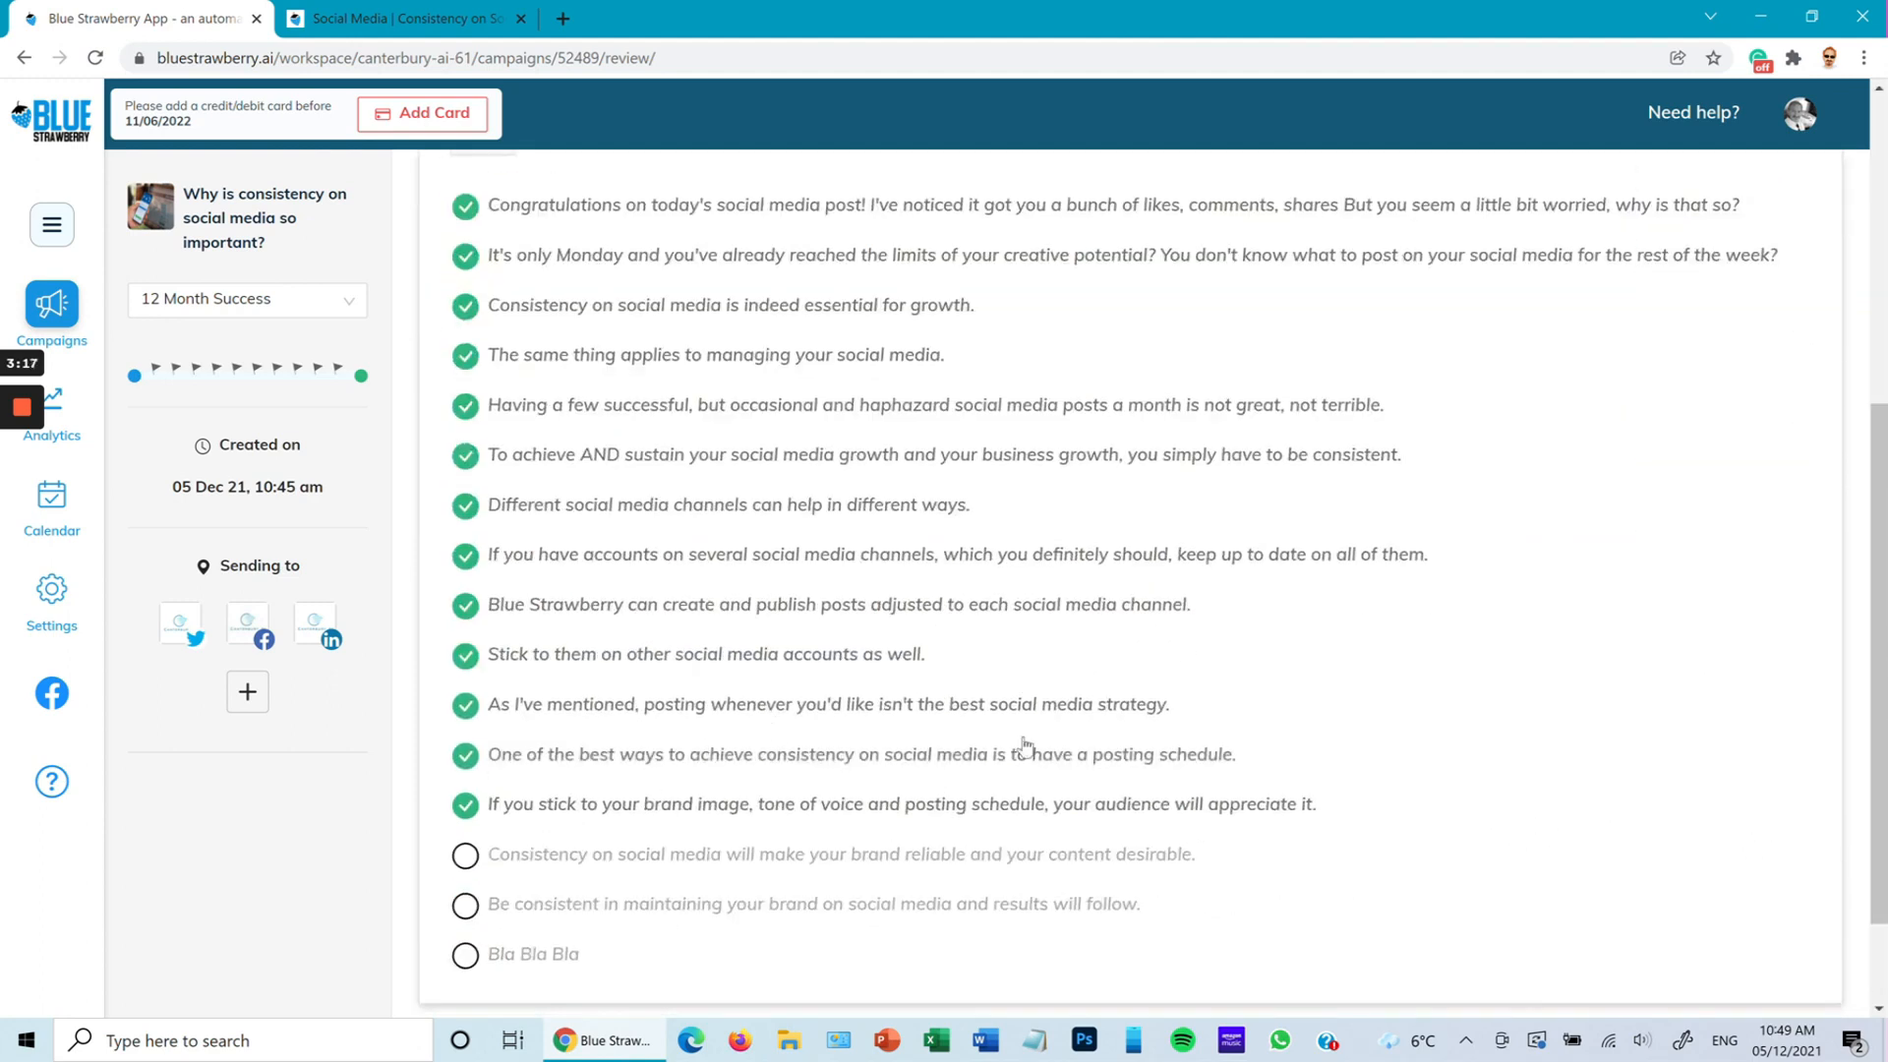
scroll(1023, 743, "up", 5)
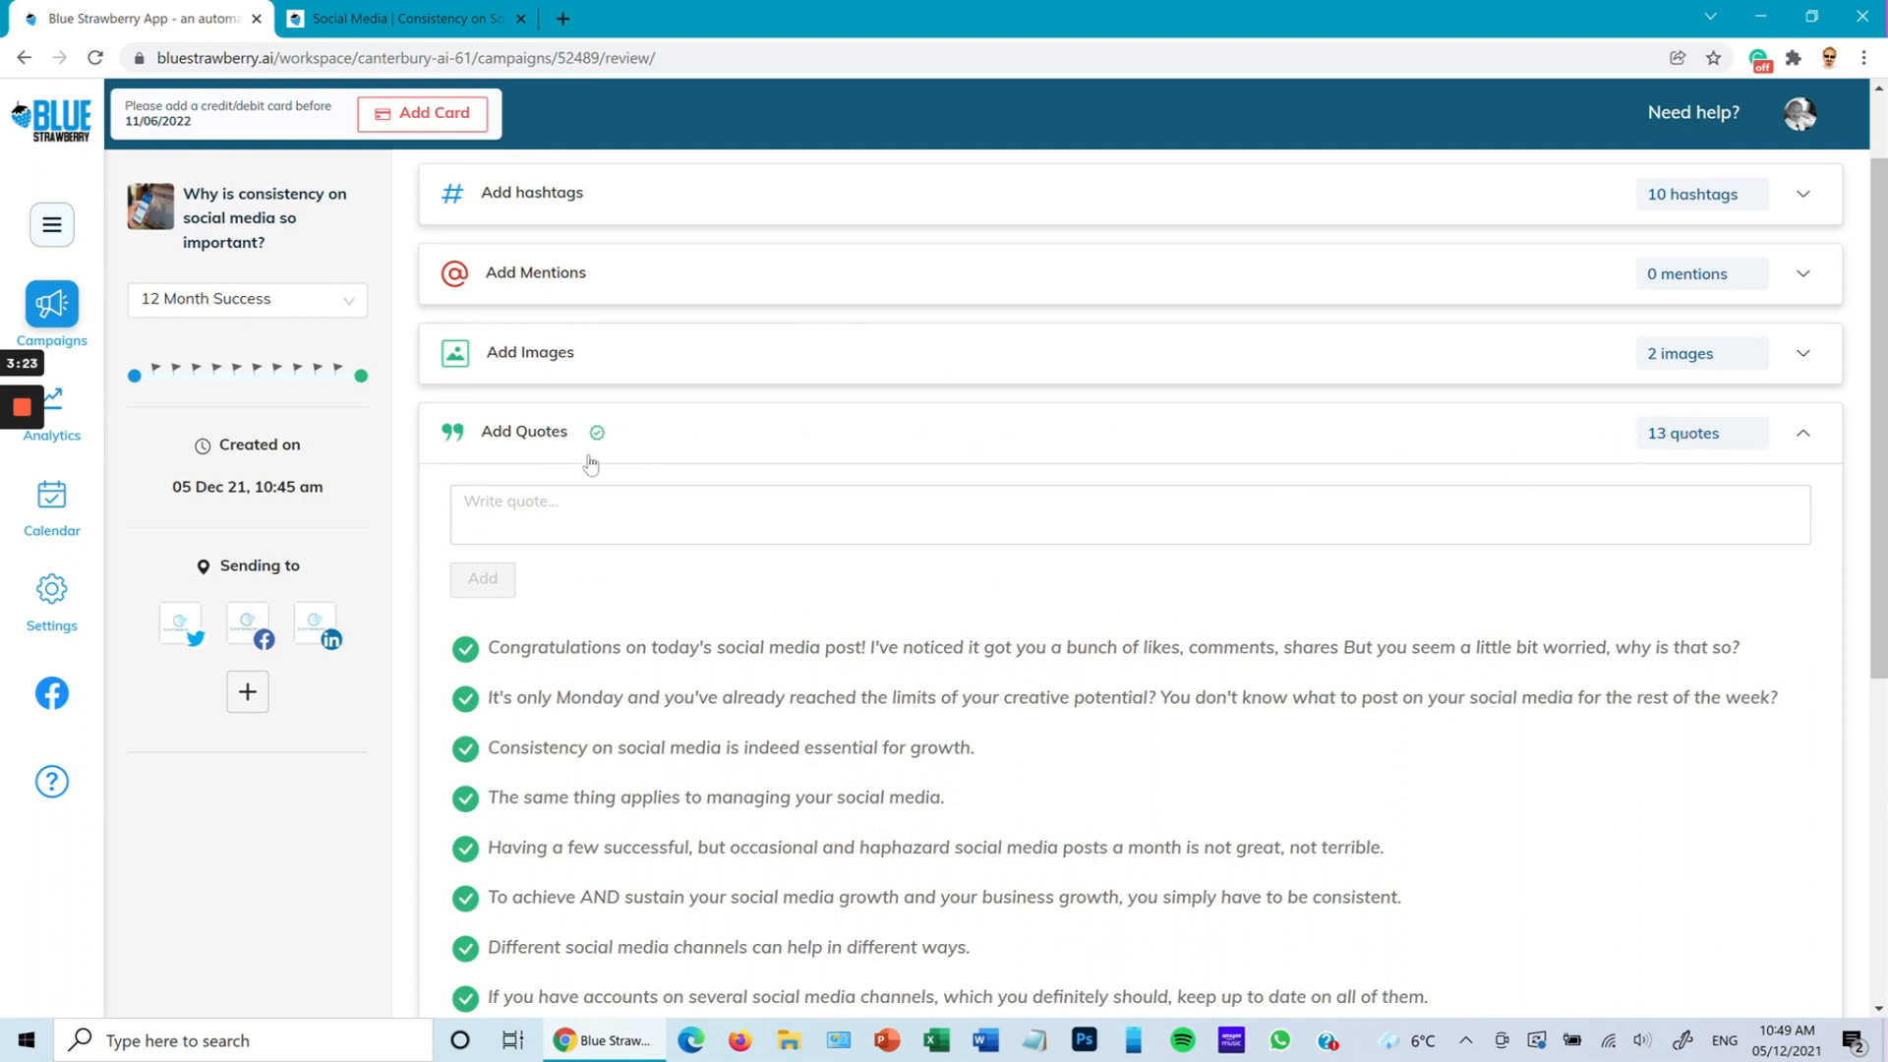
scroll(1188, 688, "down", 2)
scroll(1188, 688, "down", 4)
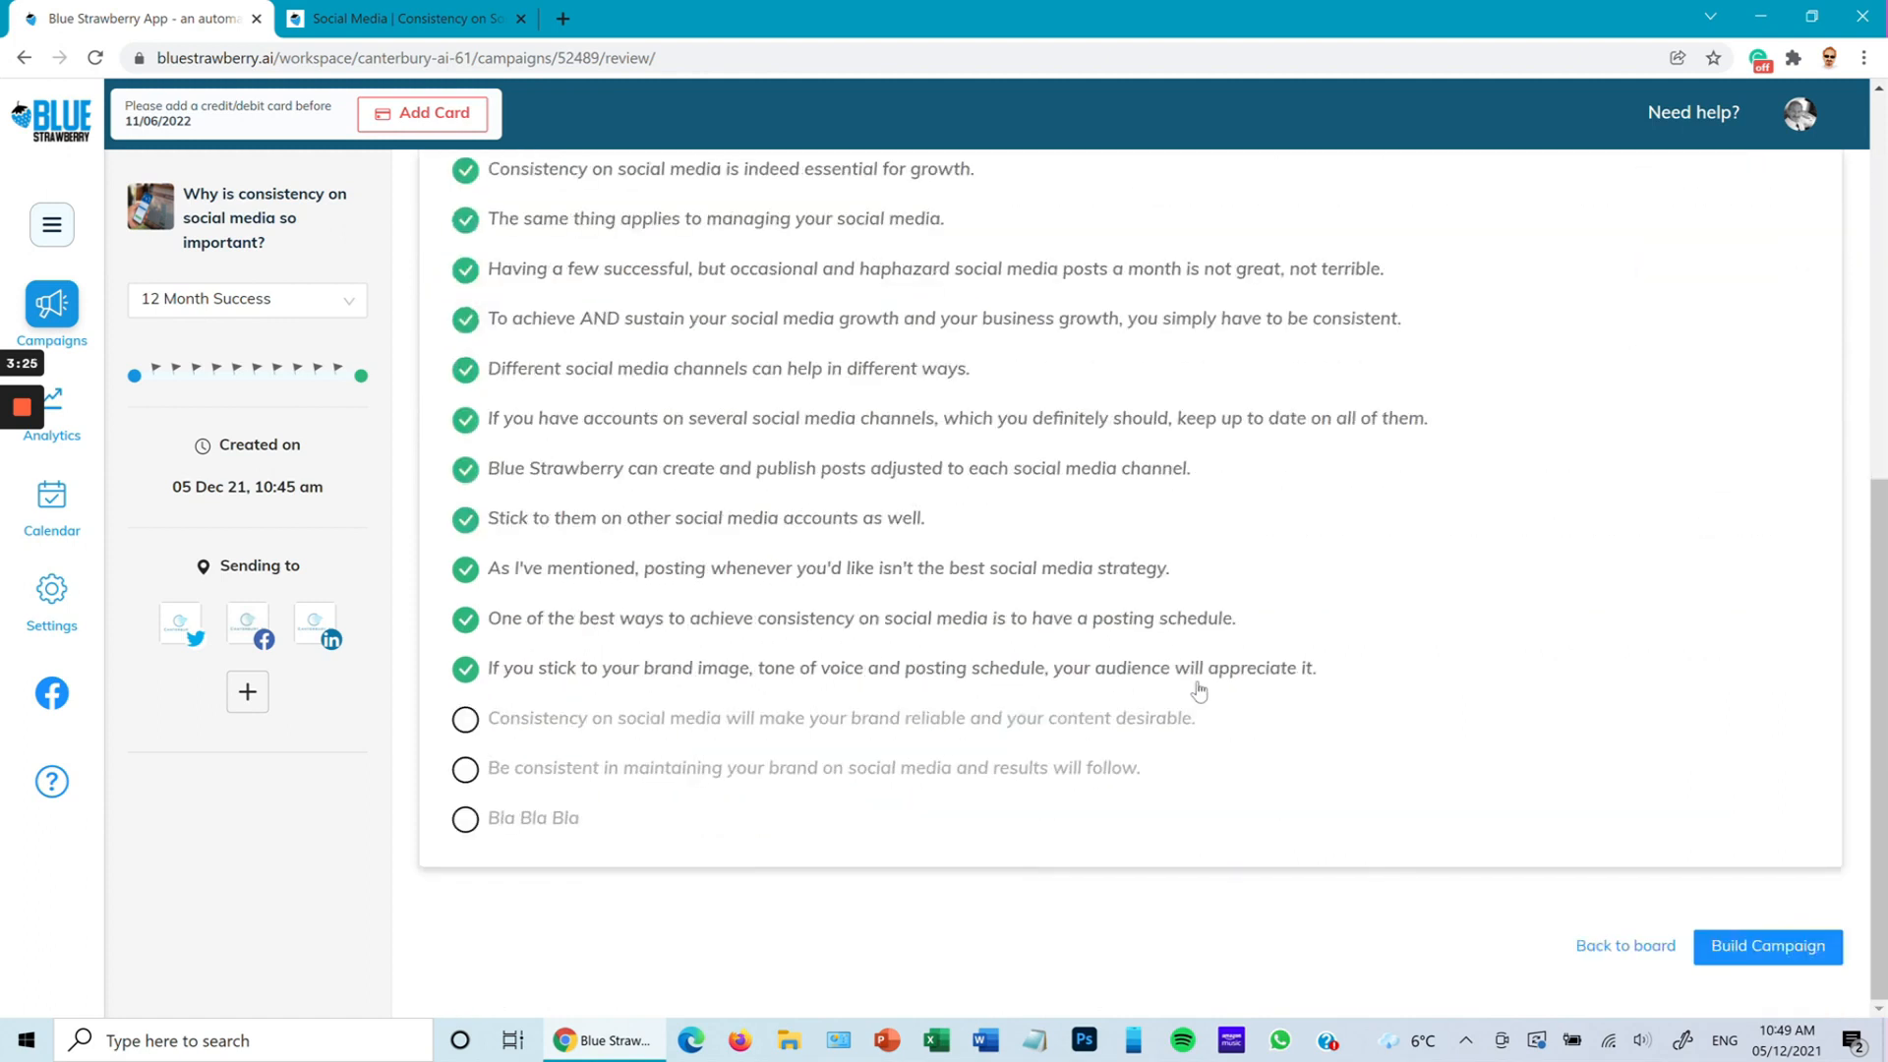
- Build the campaign from the selected content and set its optional start date to 08-12-2021
left_click(1757, 947)
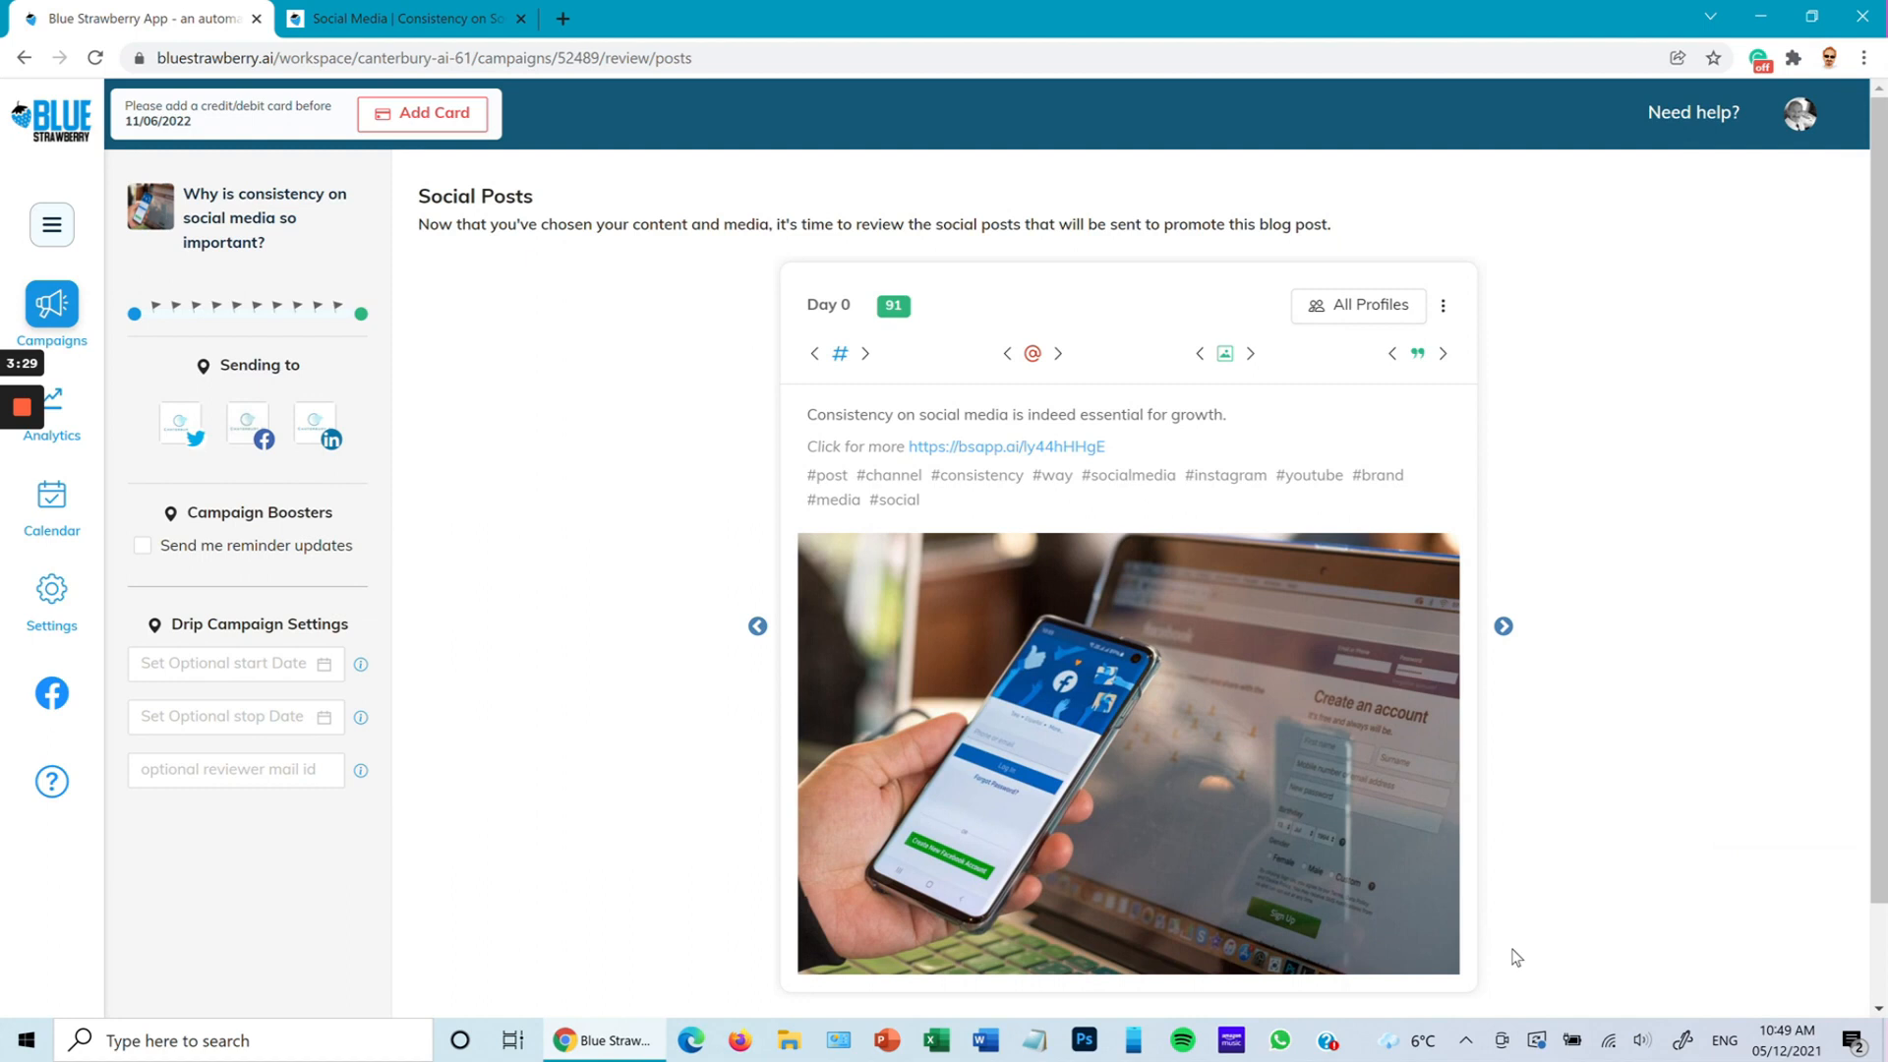
scroll(562, 715, "down", 1)
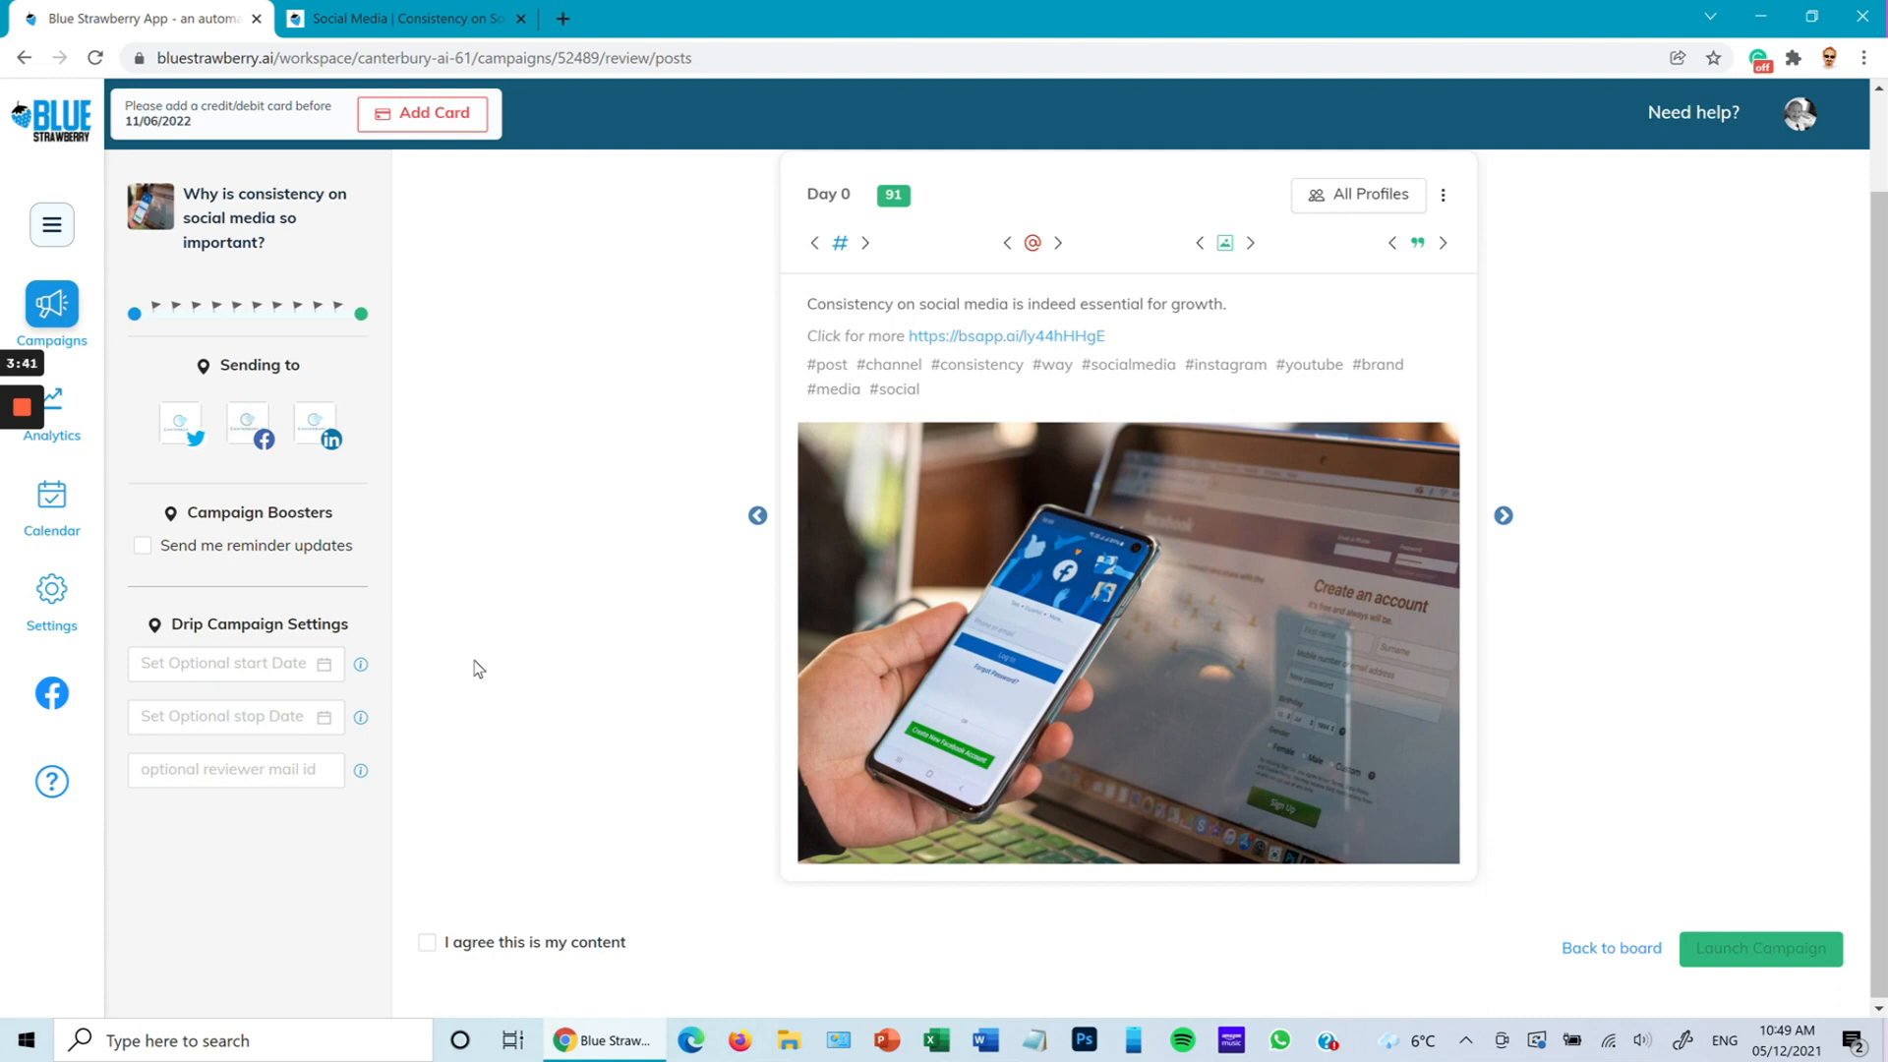
left_click(231, 664)
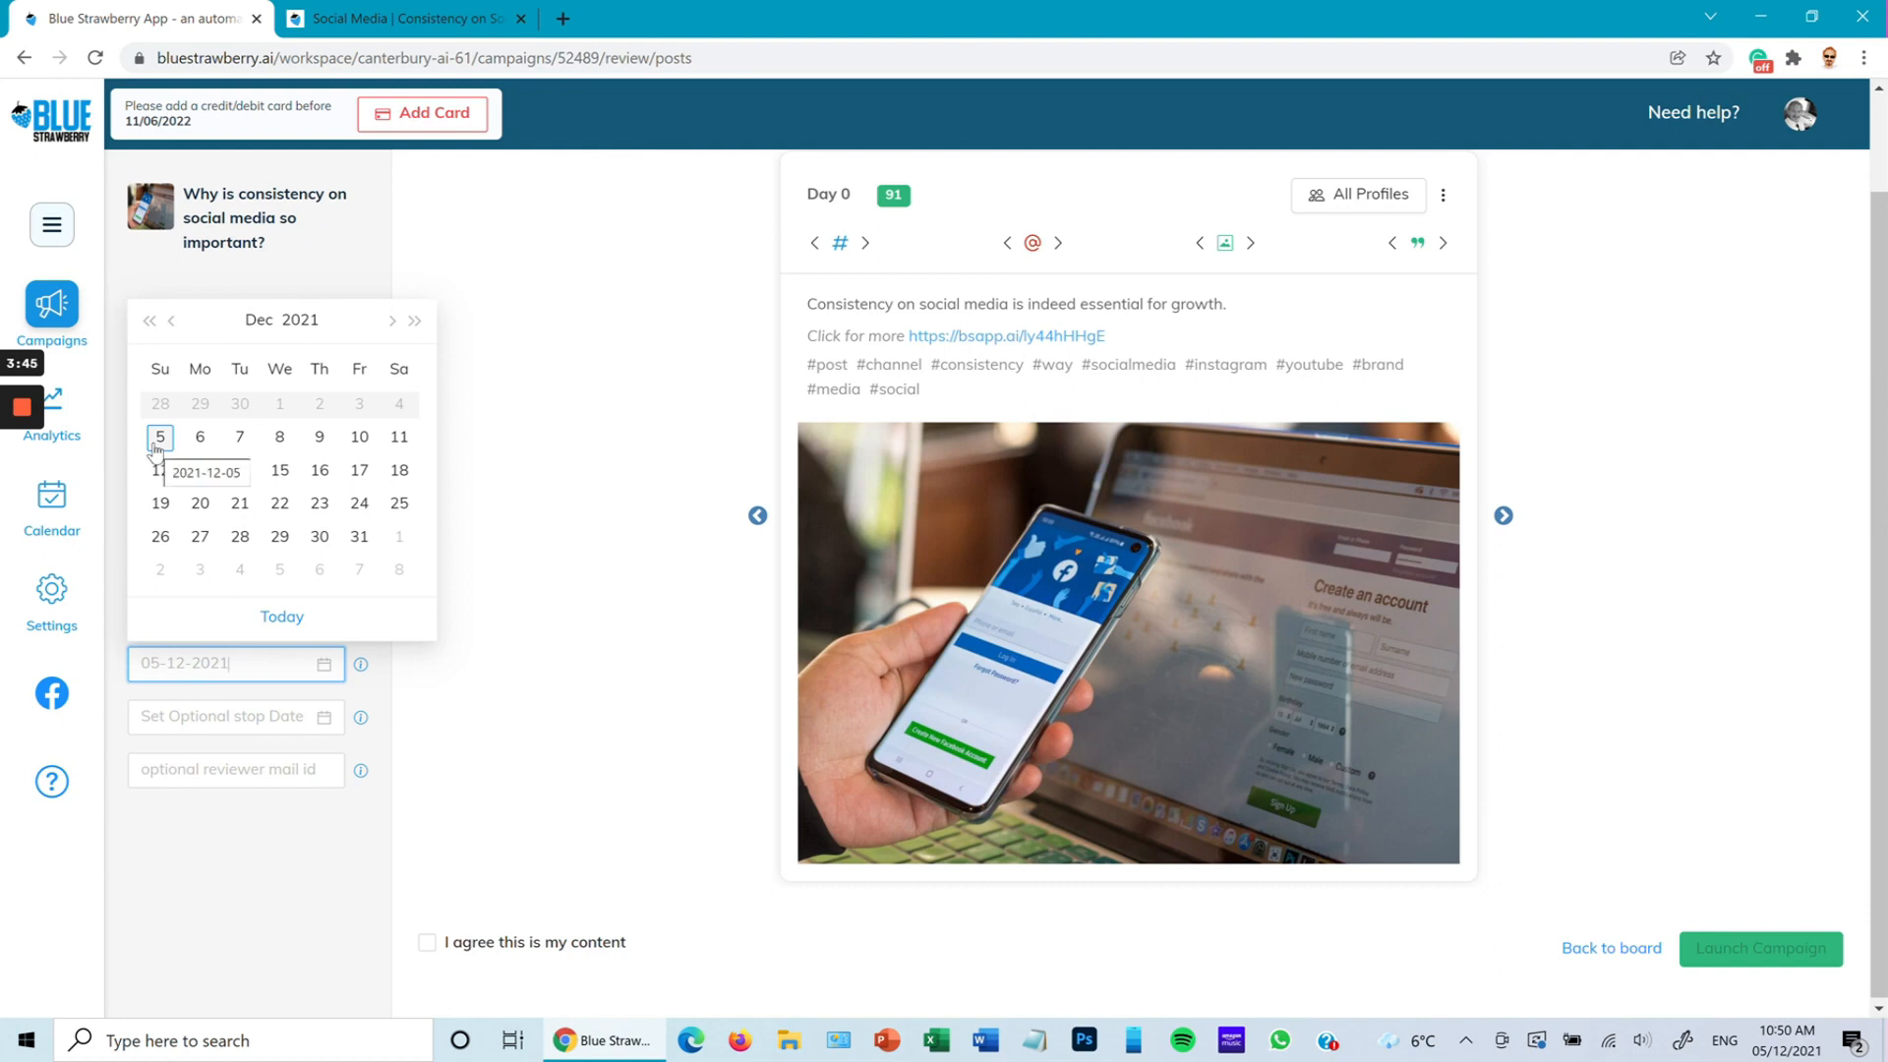
left_click(279, 438)
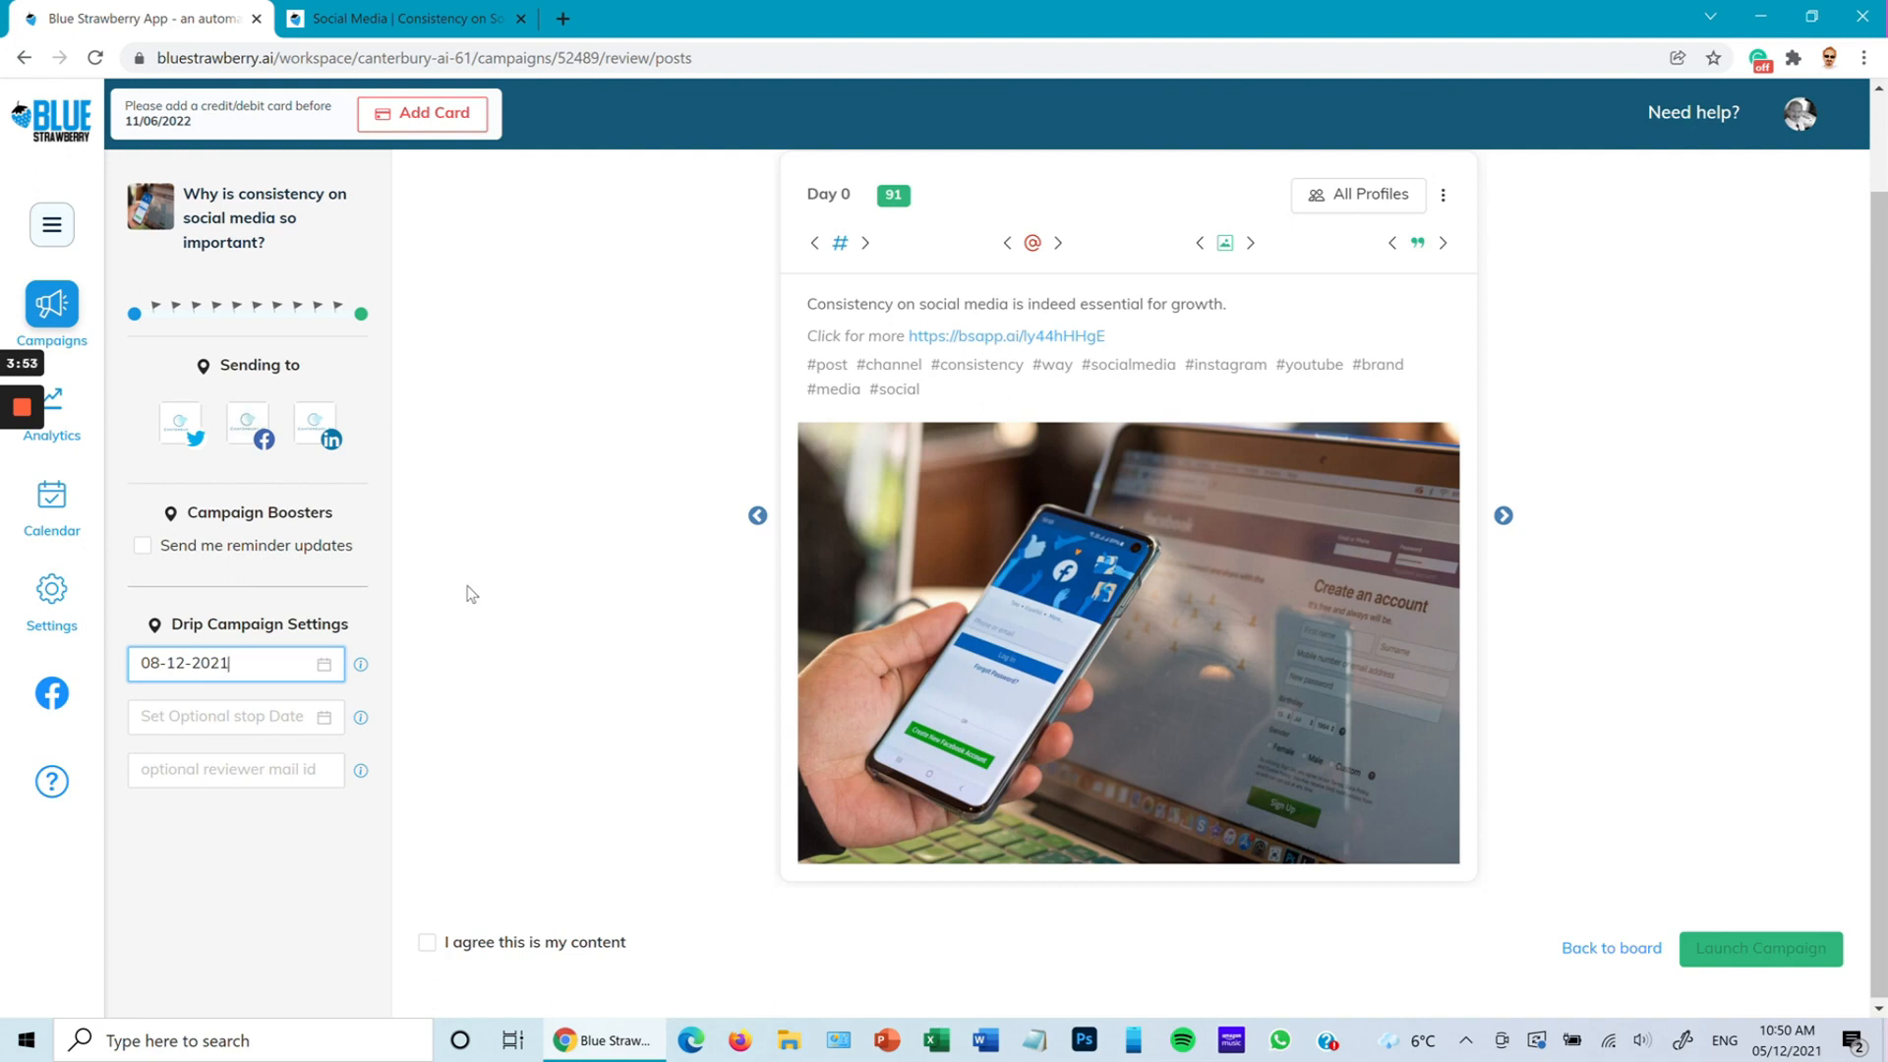
- Check the profile options for the Day 0 post, look through the posts up to Day 14, and return to Day 3
scroll(470, 593, "up", 1)
left_click(1358, 305)
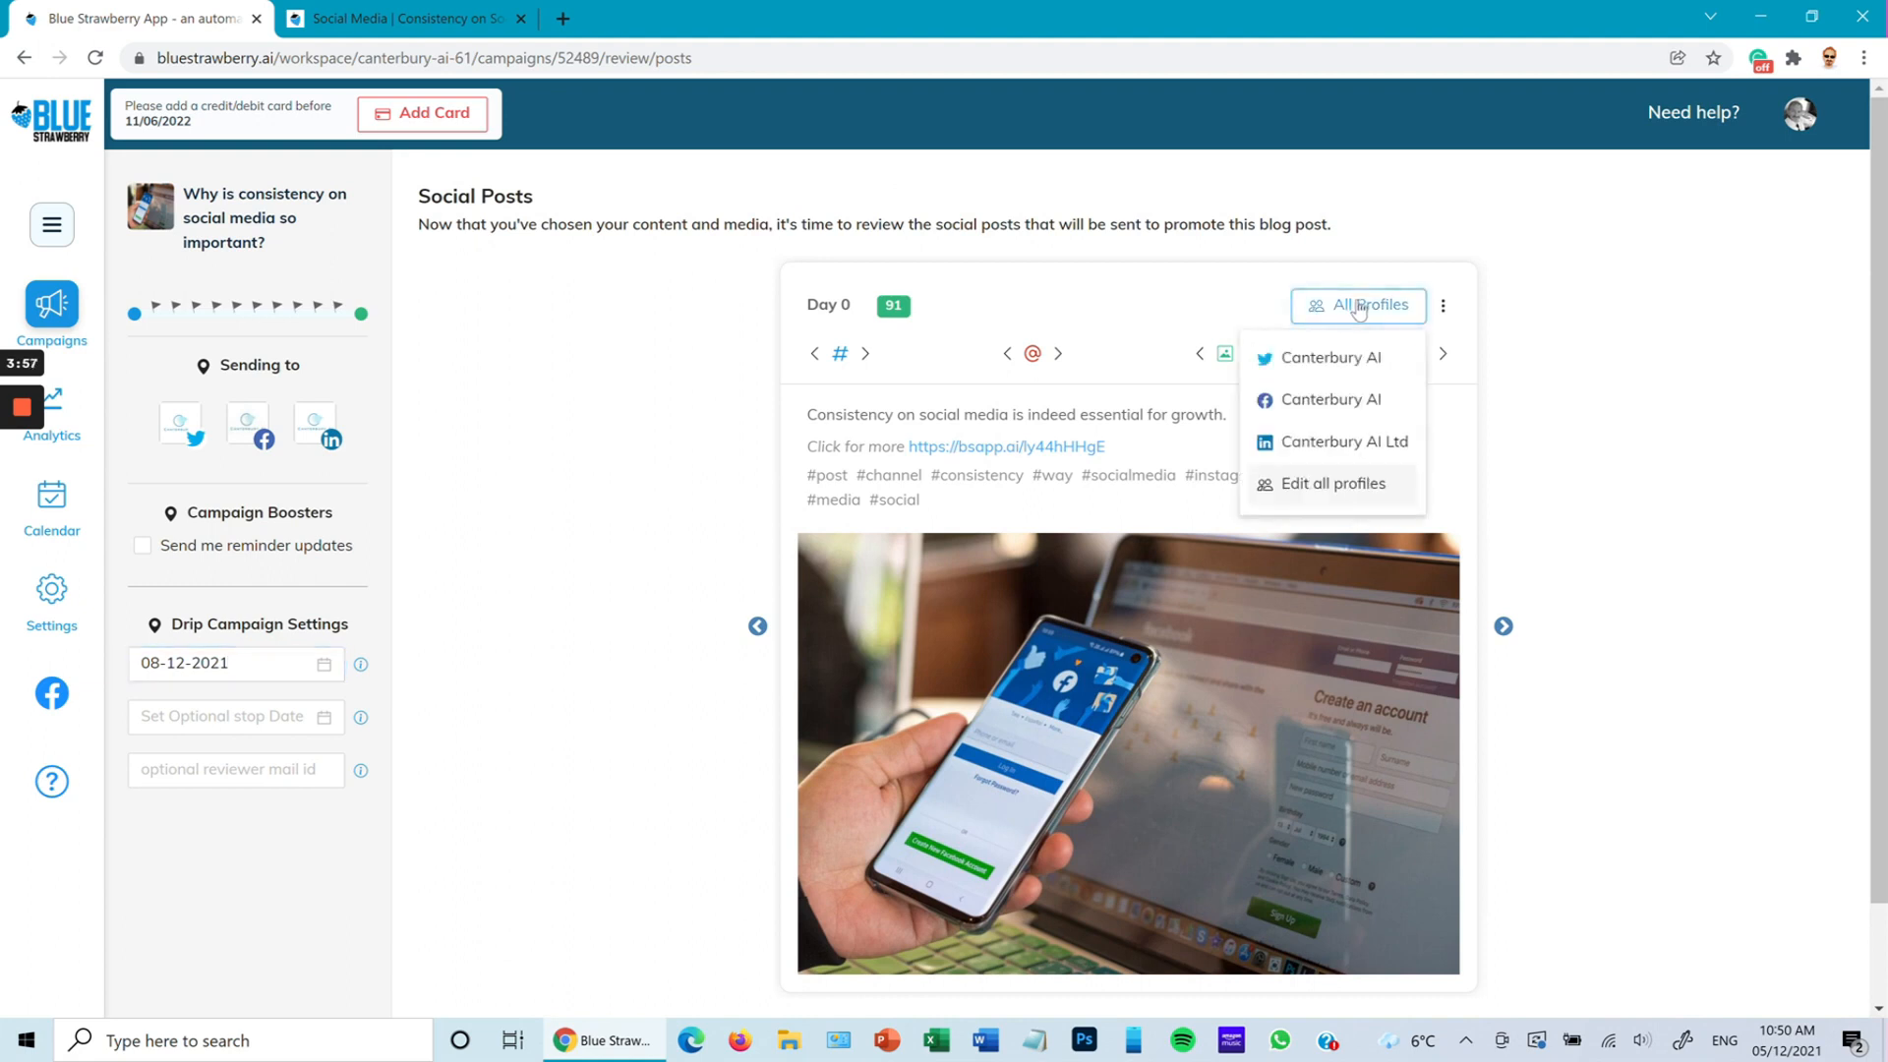
left_click(1358, 307)
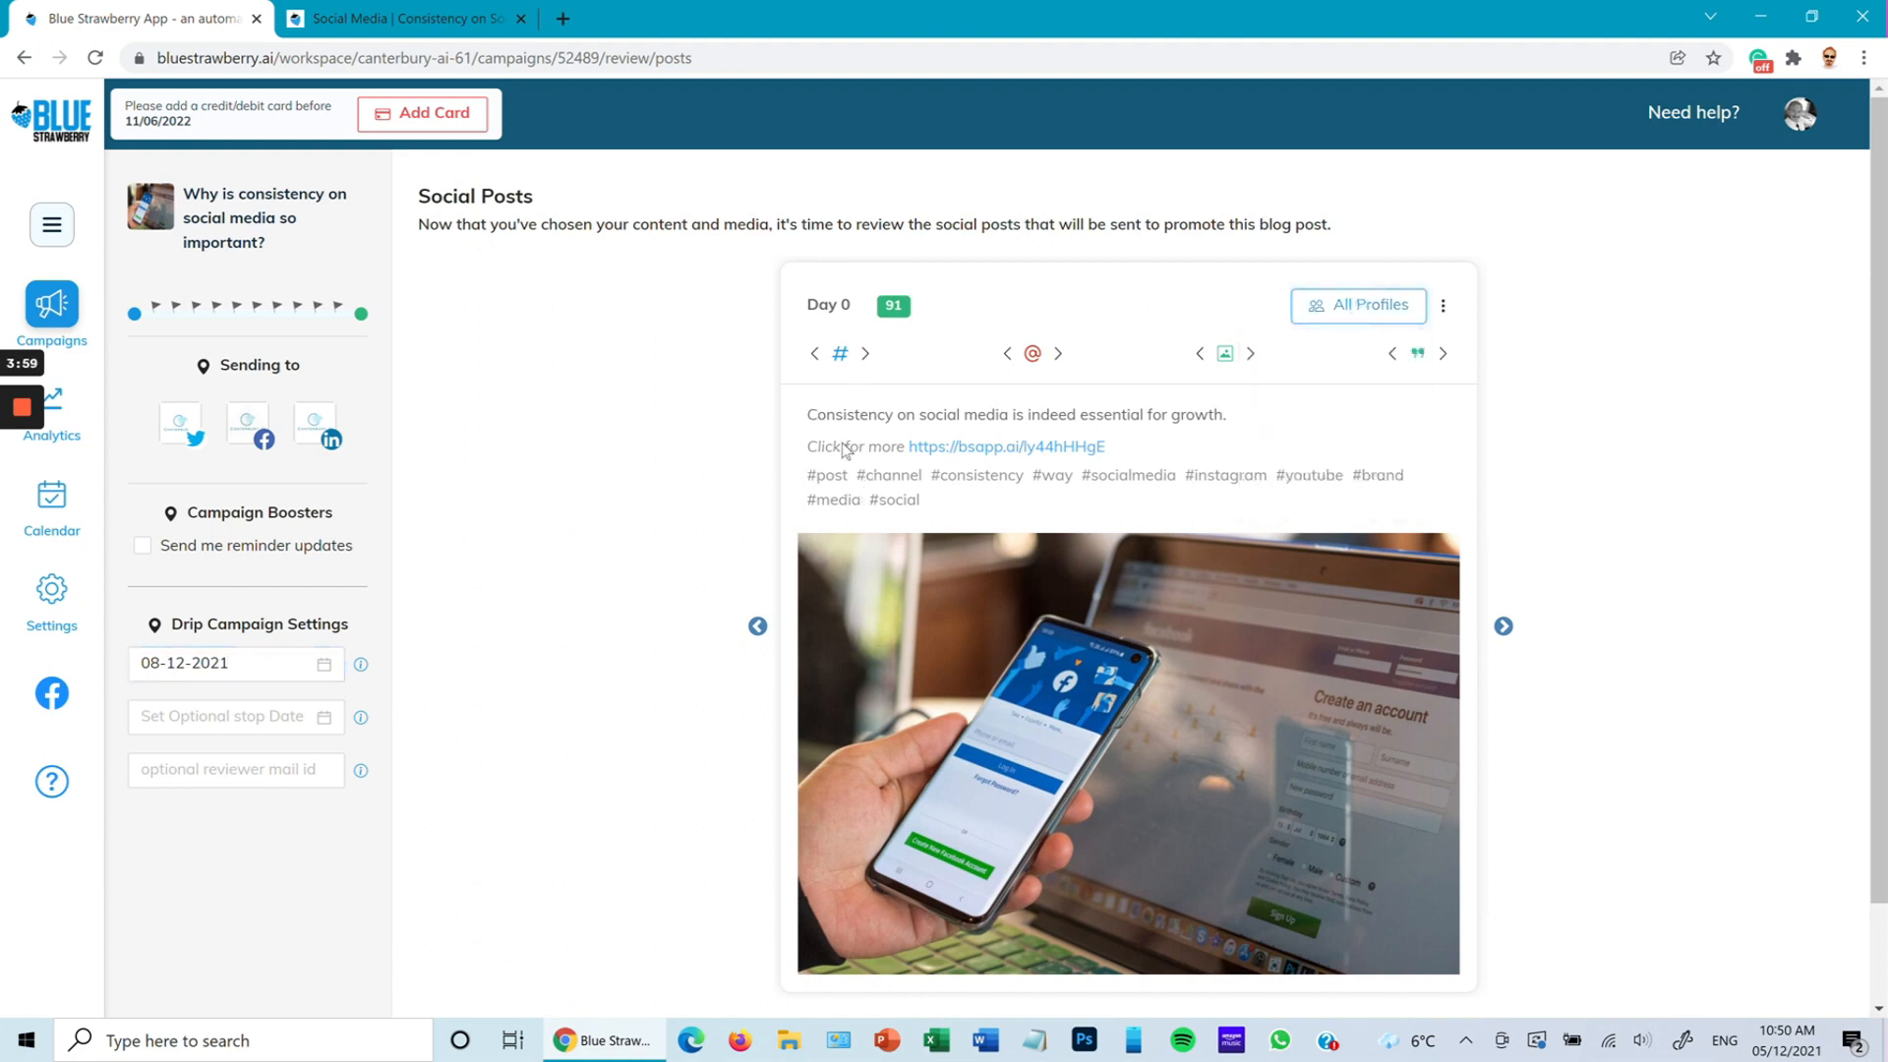
left_click(1505, 627)
left_click(1504, 626)
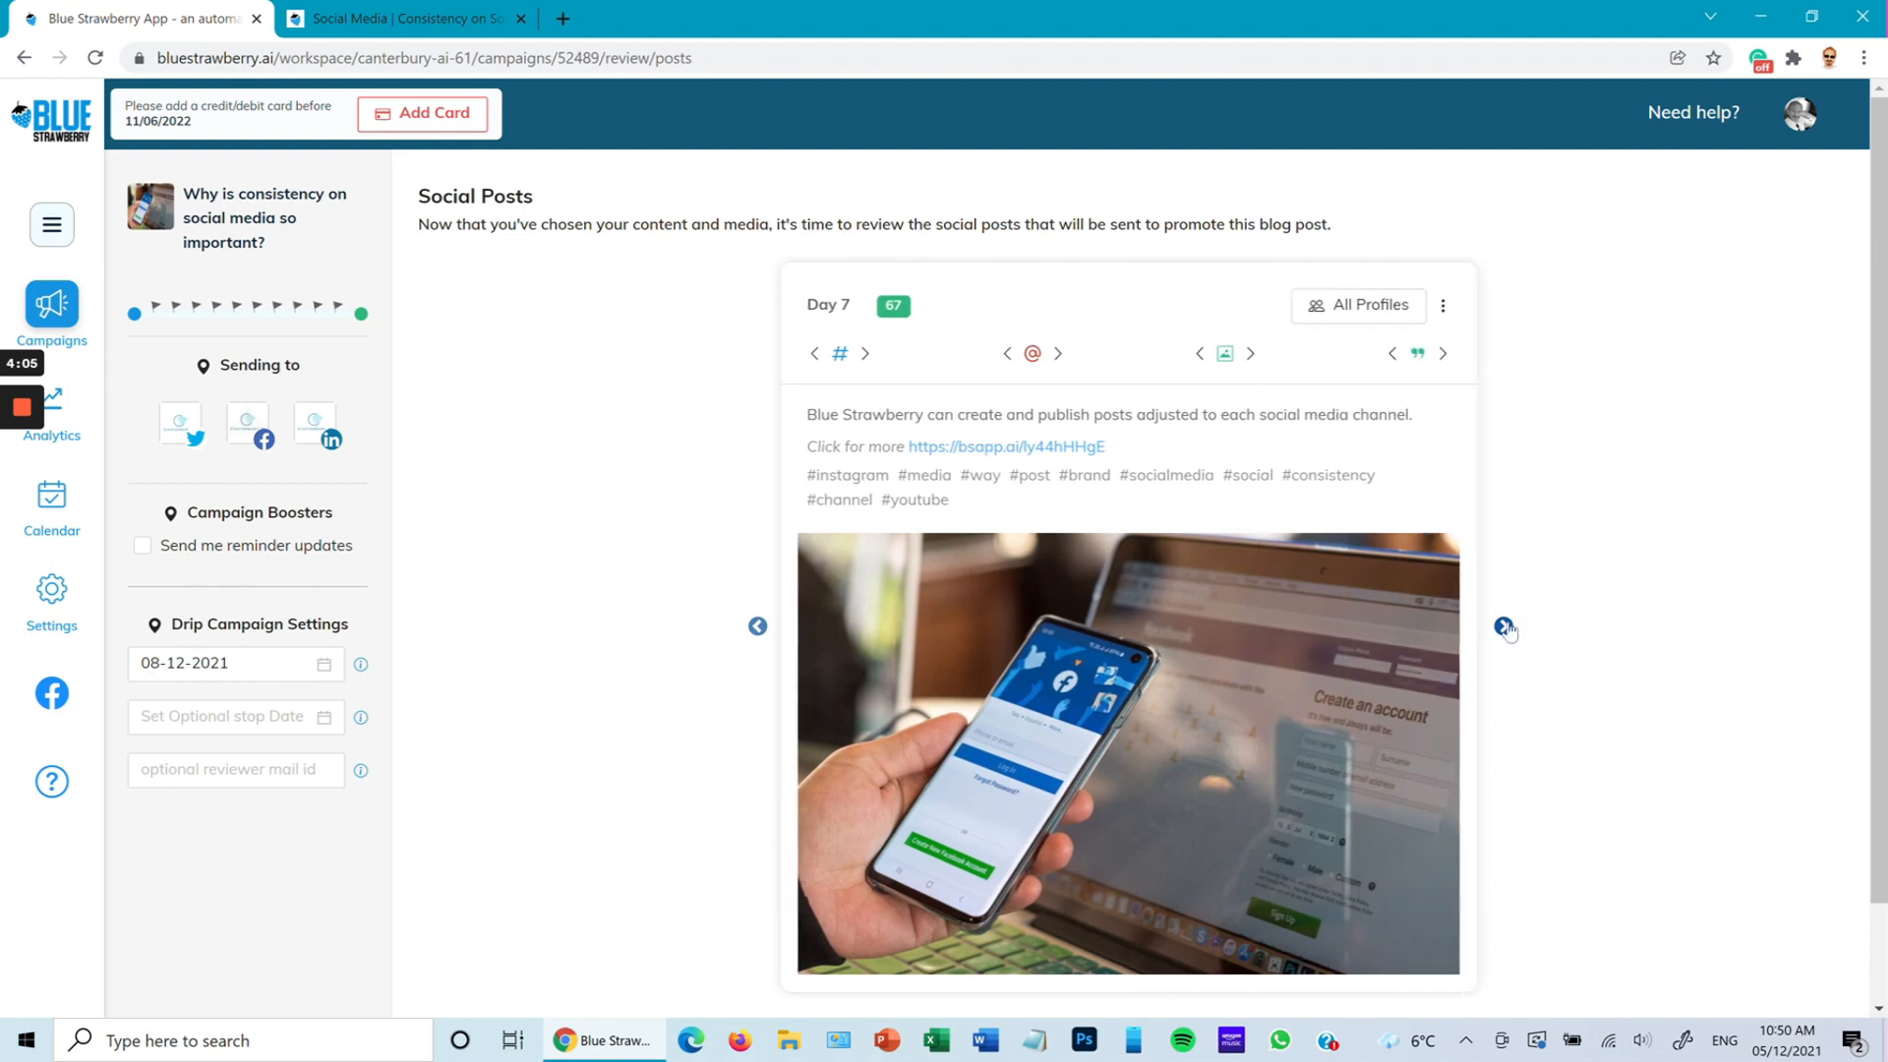
left_click(1505, 626)
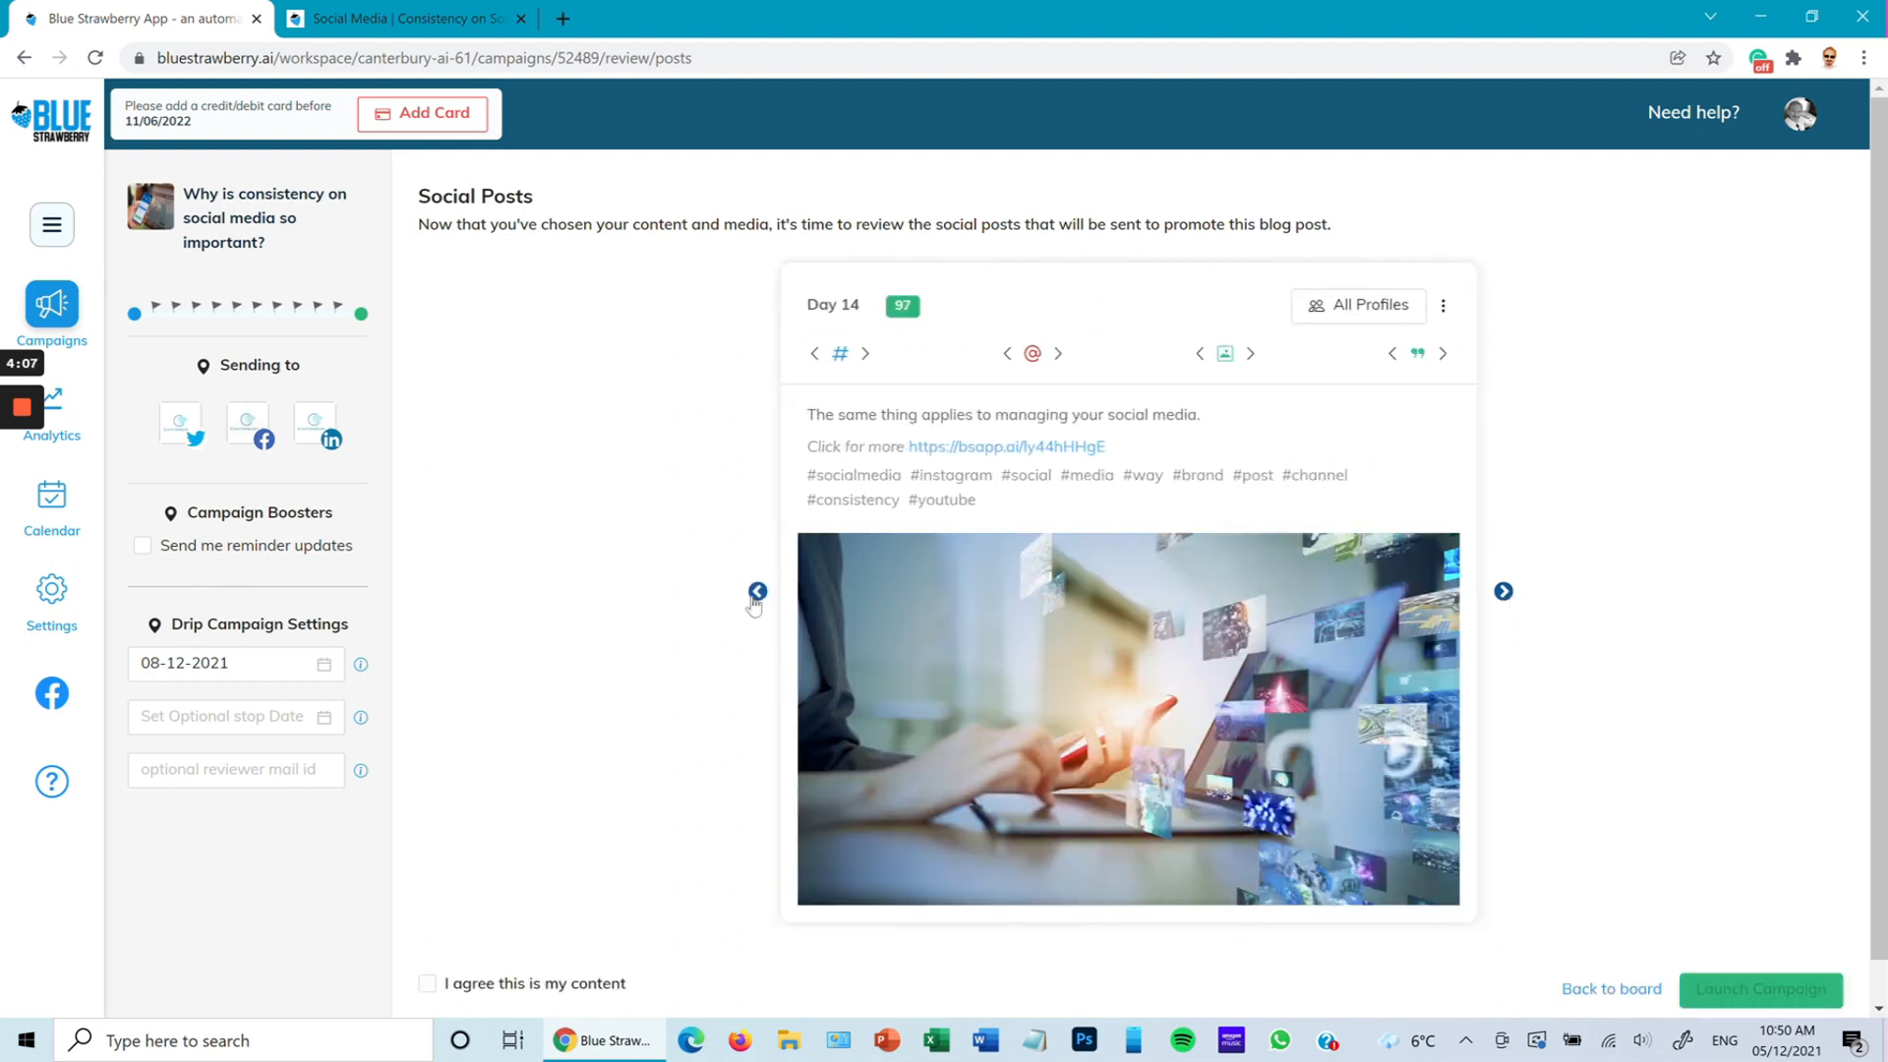
left_click(757, 592)
left_click(757, 592)
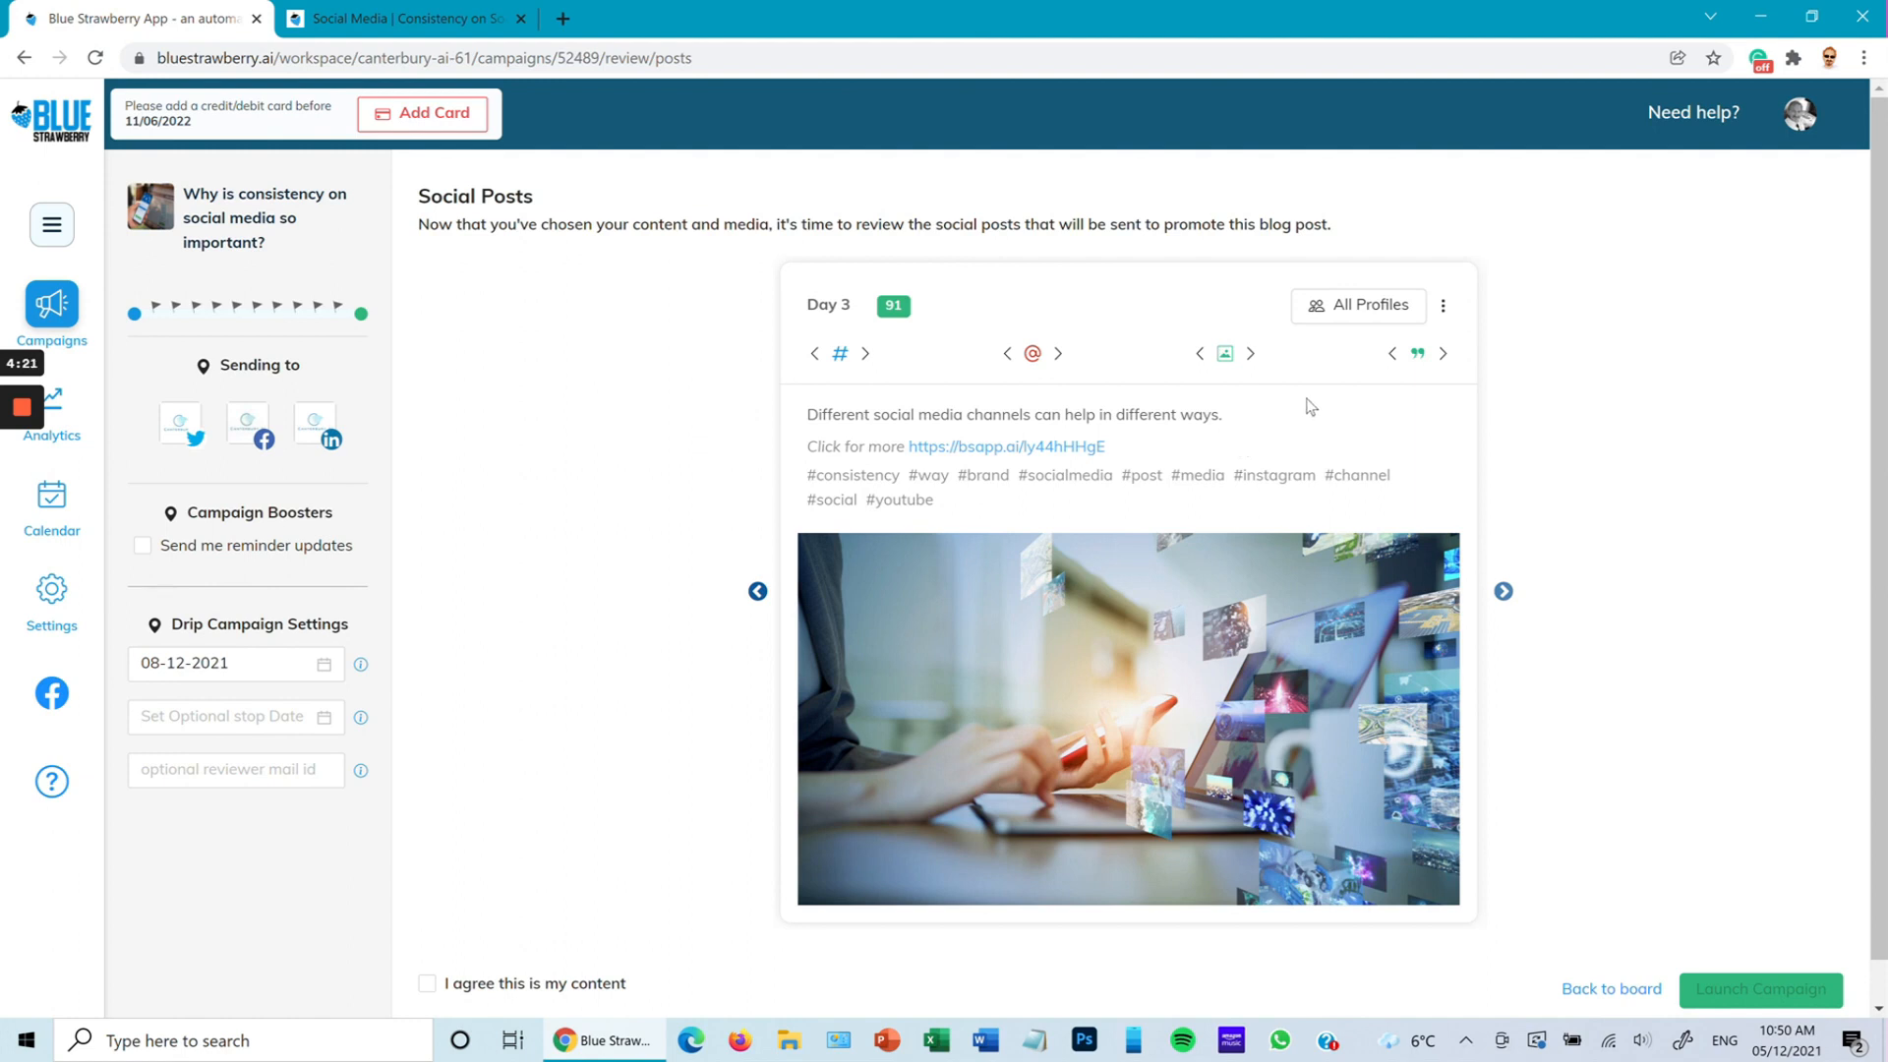
- Change the Day 3 post's quote to "Having a few successful, but occasional and haphazard social media posts a month is not great, not terrible."
left_click(1443, 355)
left_click(1443, 355)
left_click(1444, 355)
left_click(1444, 356)
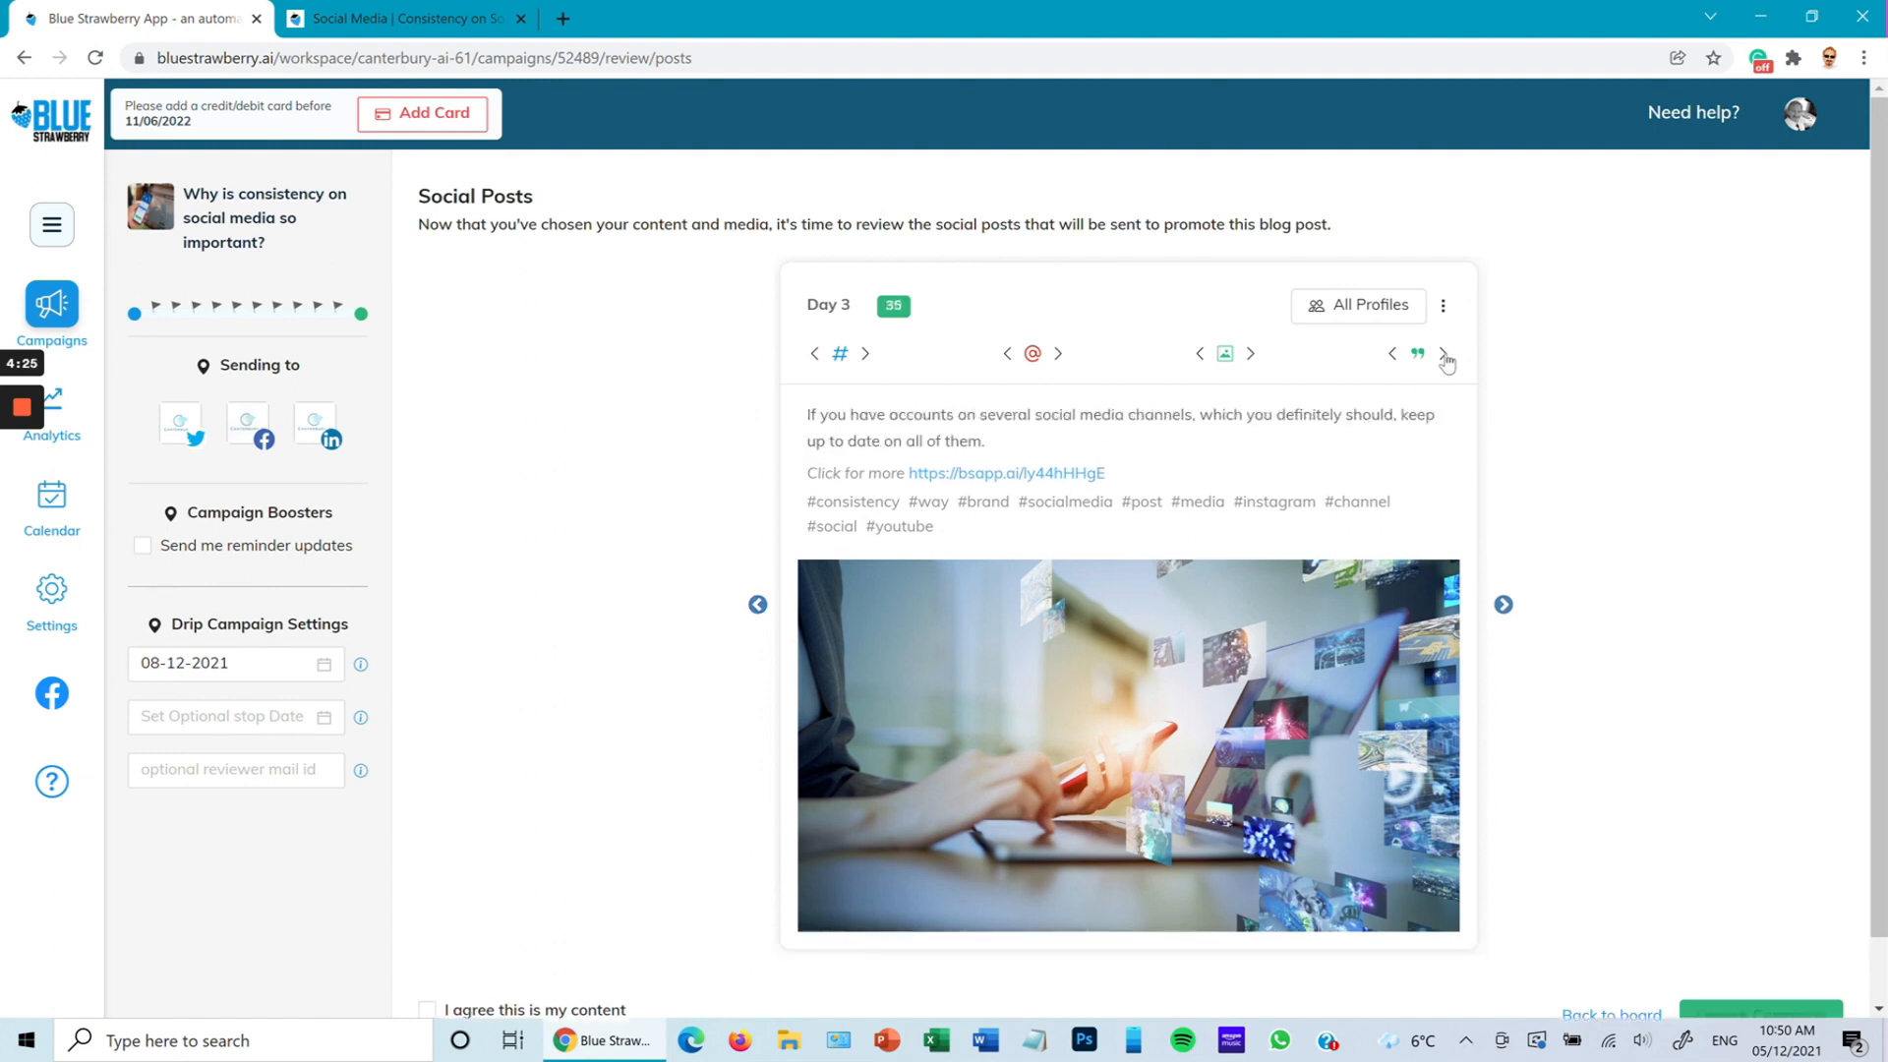
left_click(1444, 356)
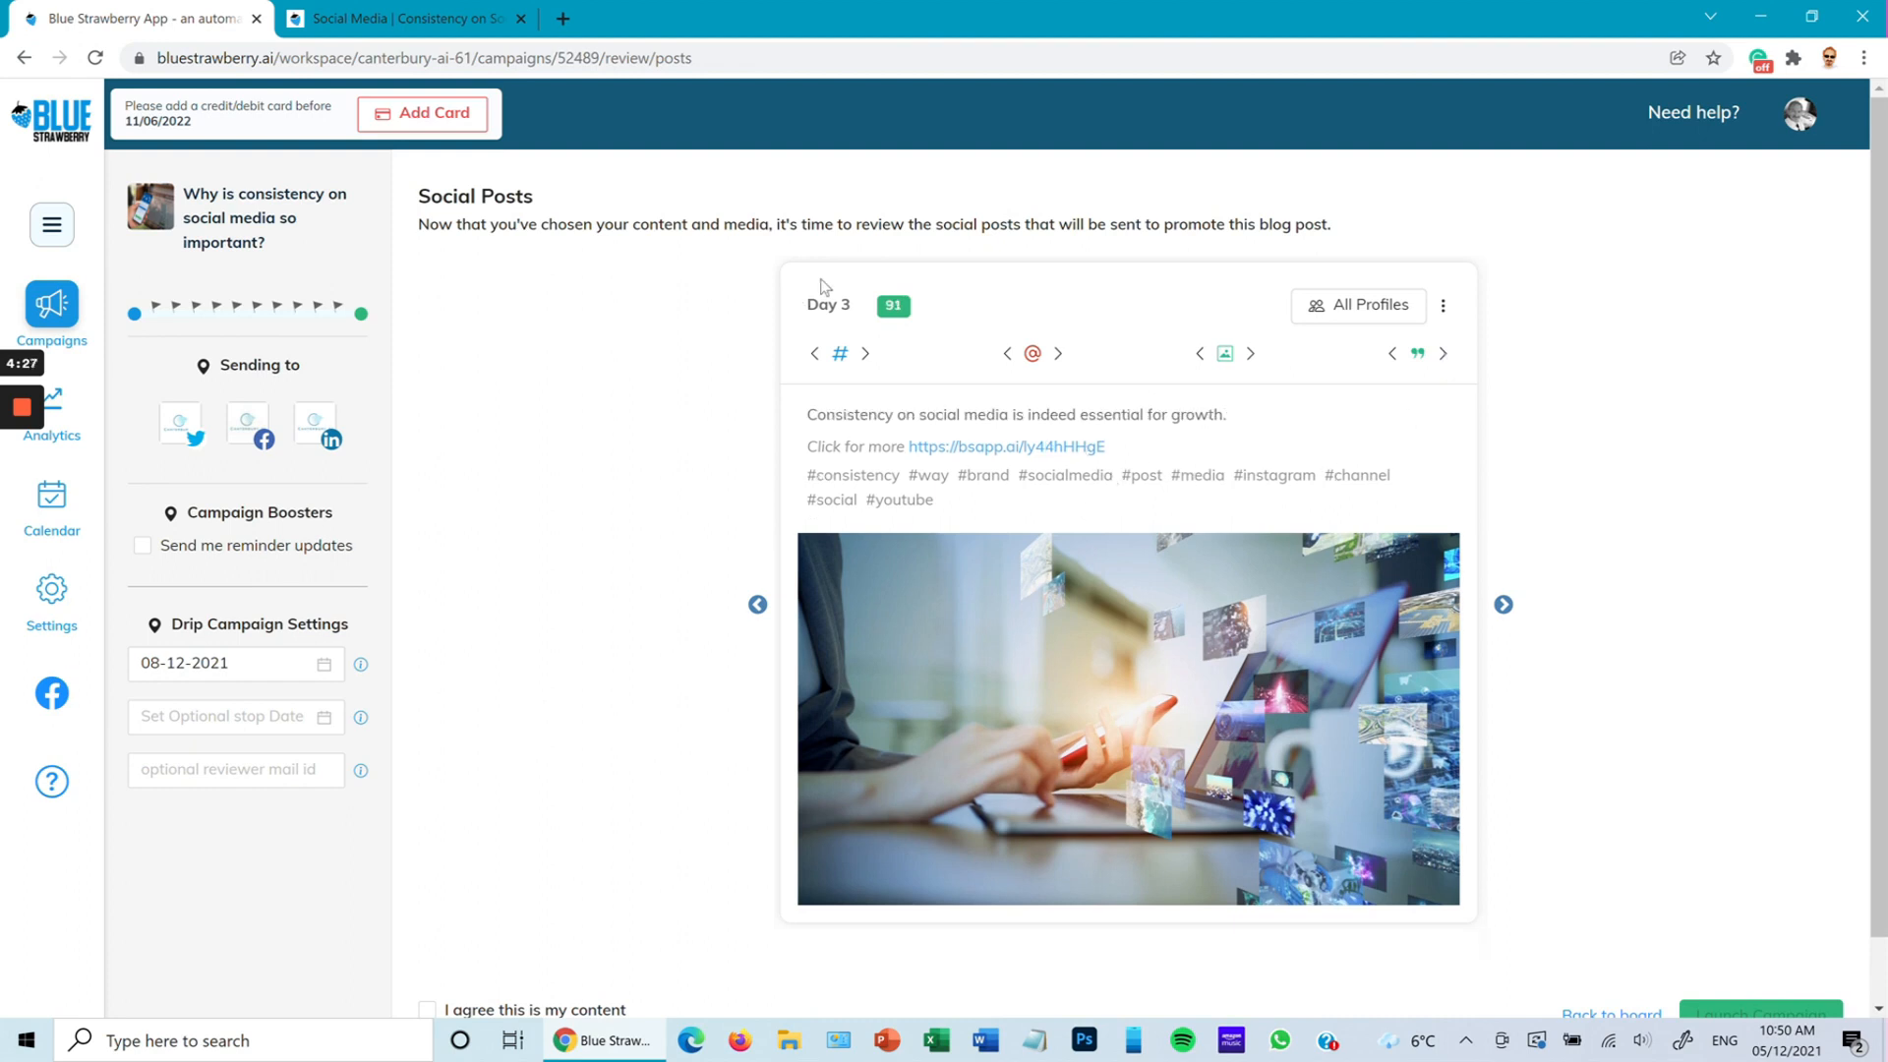
left_click(1444, 356)
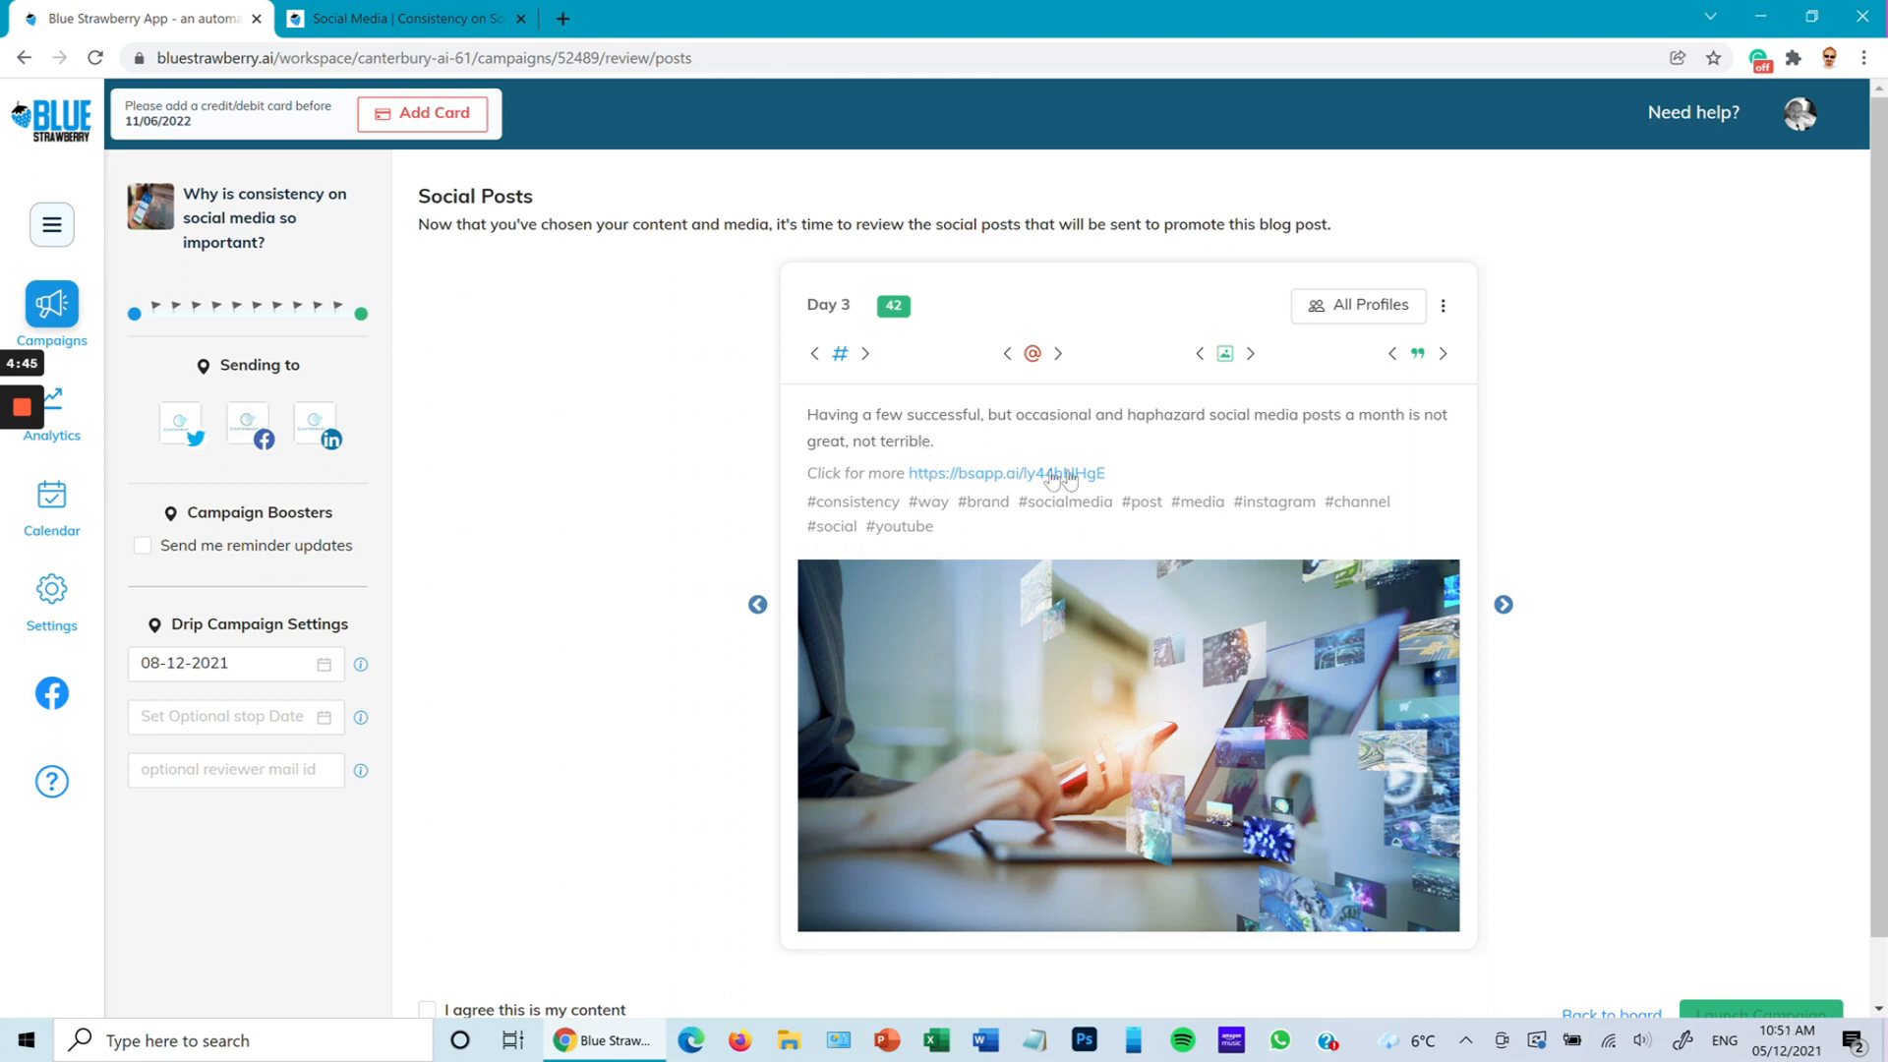
- Switch the Day 3 post to a hashtag order starting with #socialmedia #instagram and use the image of the phone beside a laptop
left_click(865, 359)
left_click(866, 356)
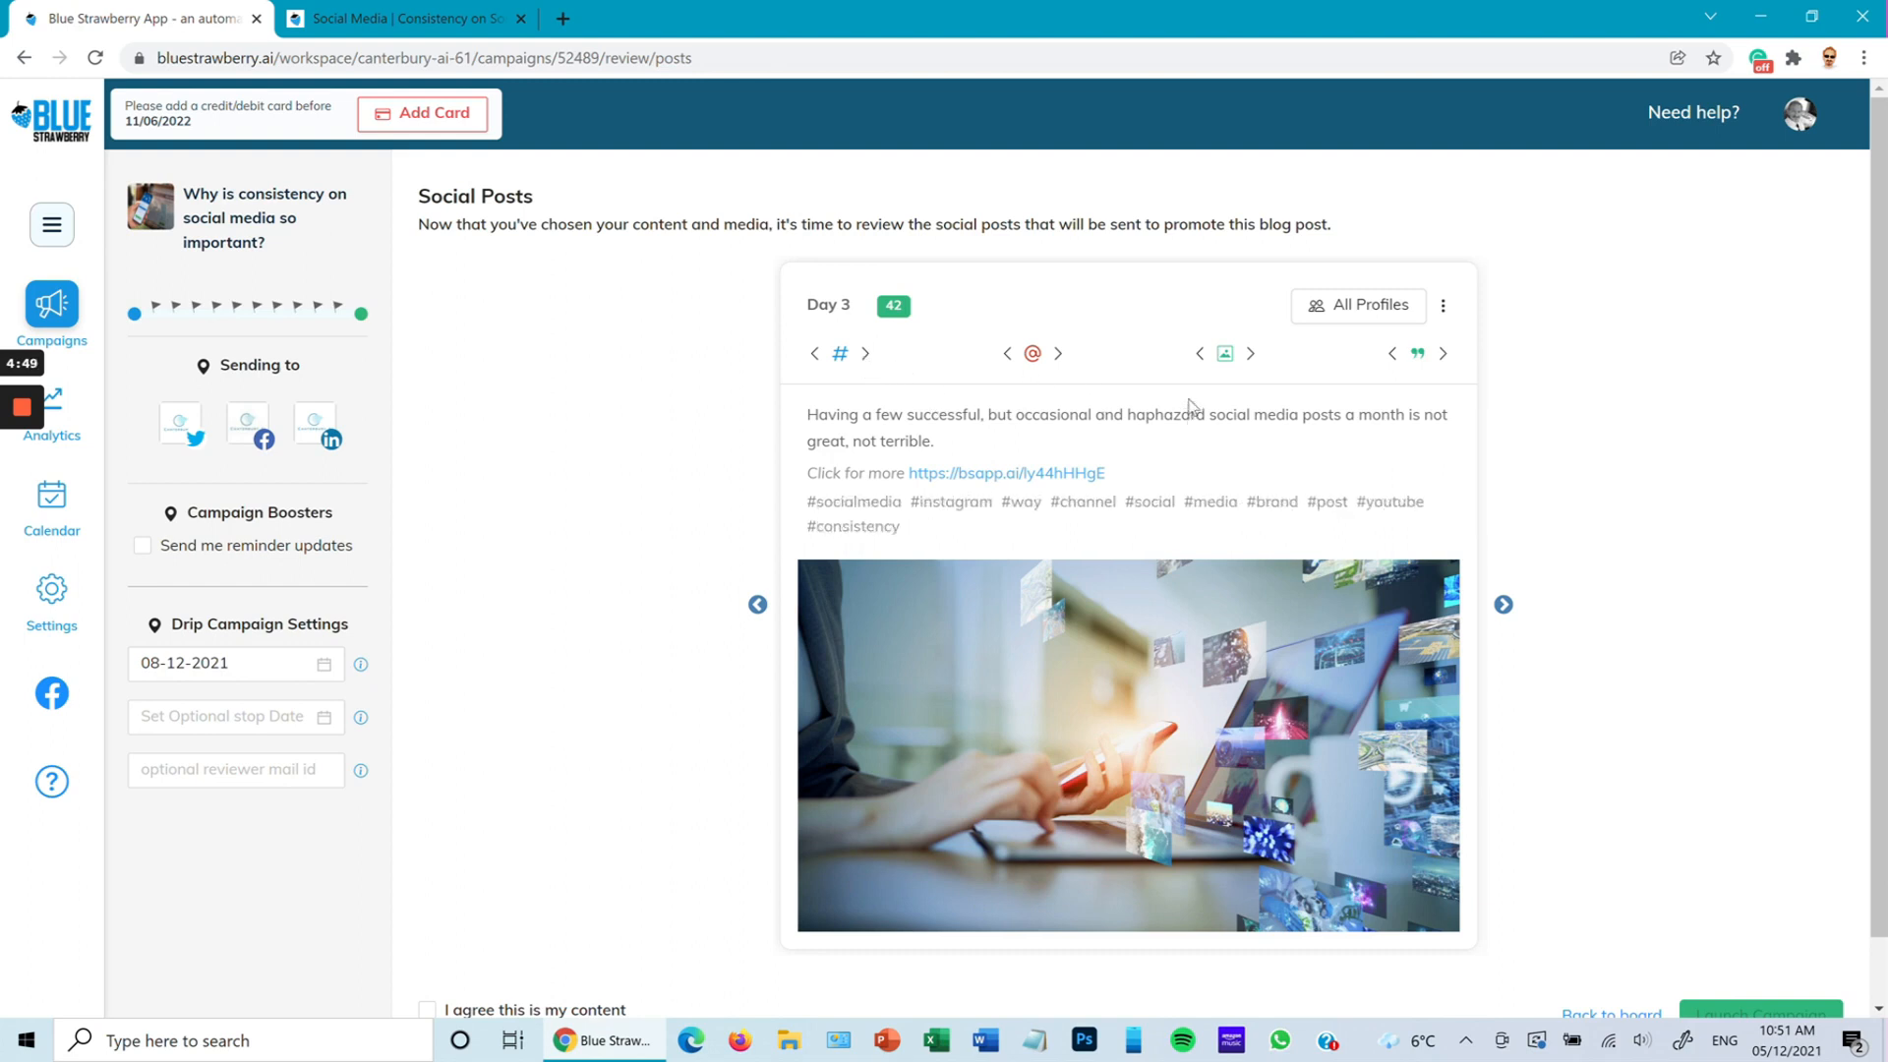
left_click(1251, 356)
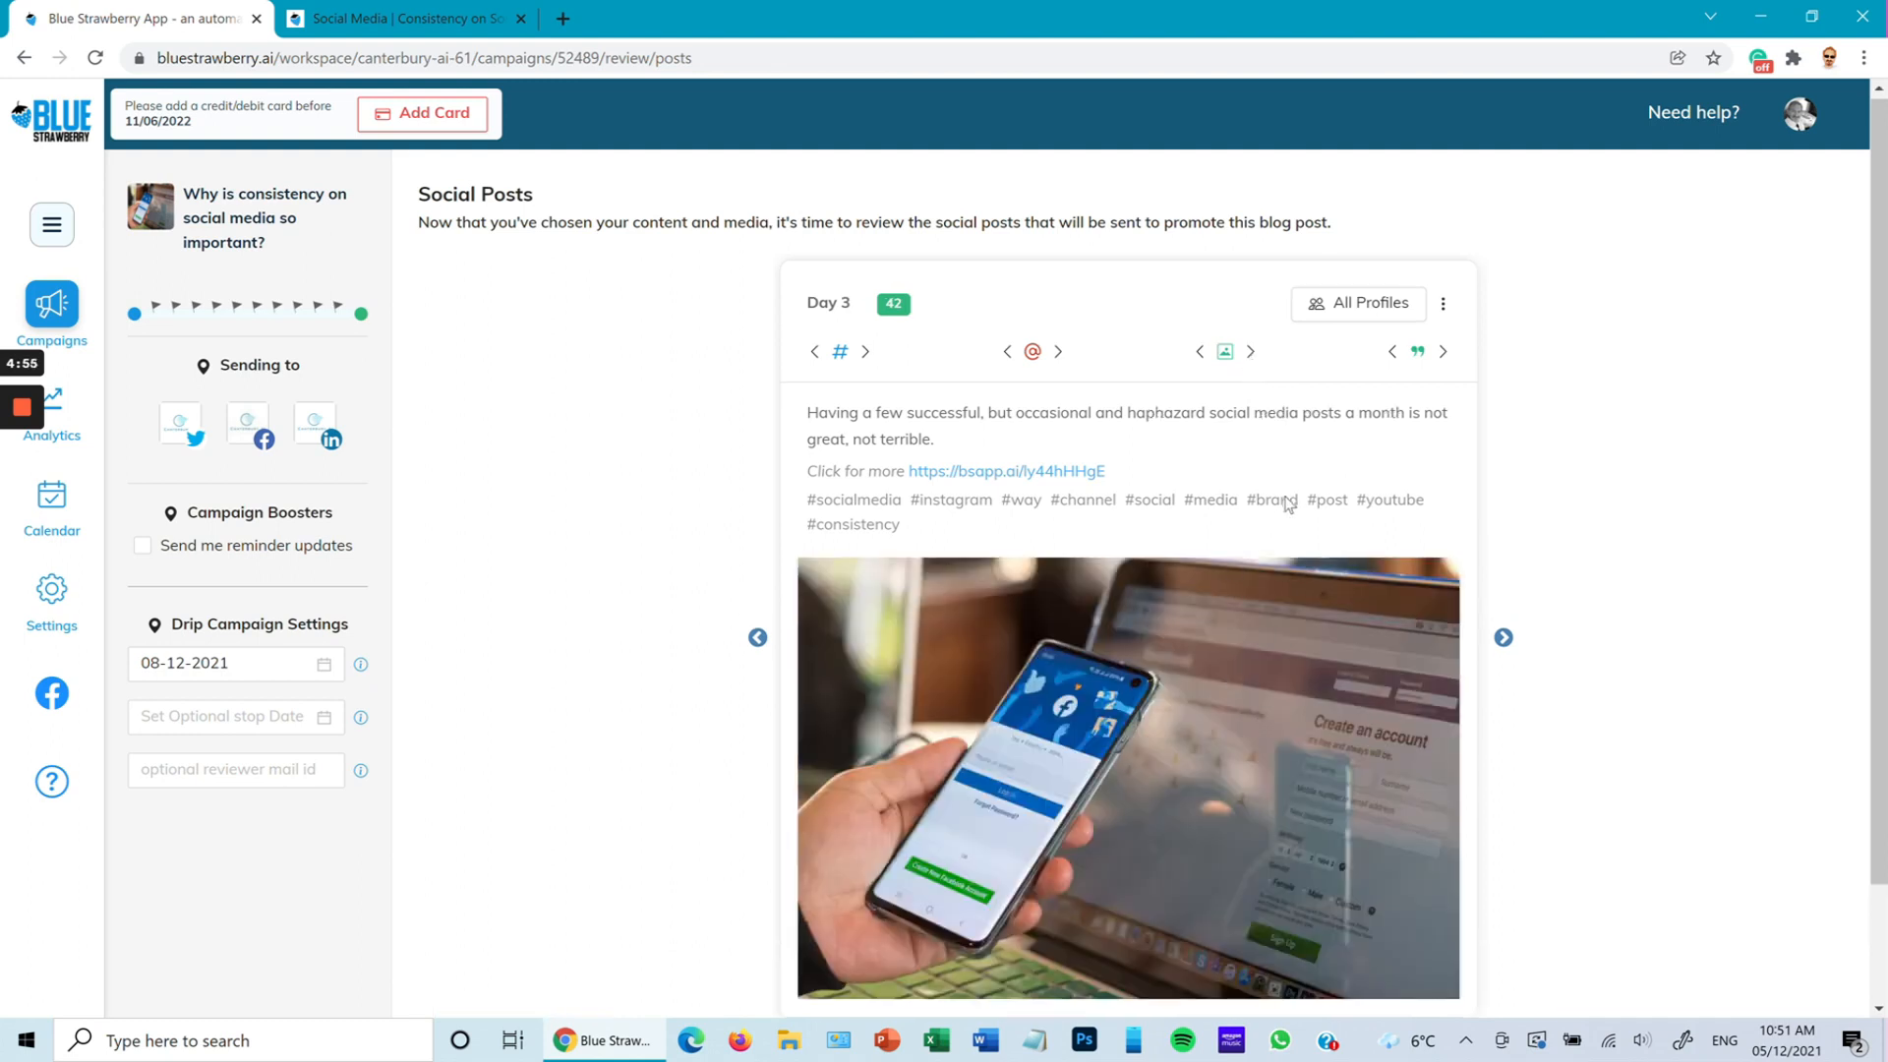
- Review the Day 7 and Day 14 posts, agree that the content is your own, and launch the campaign
scroll(1278, 521, "down", 1)
left_click(1504, 500)
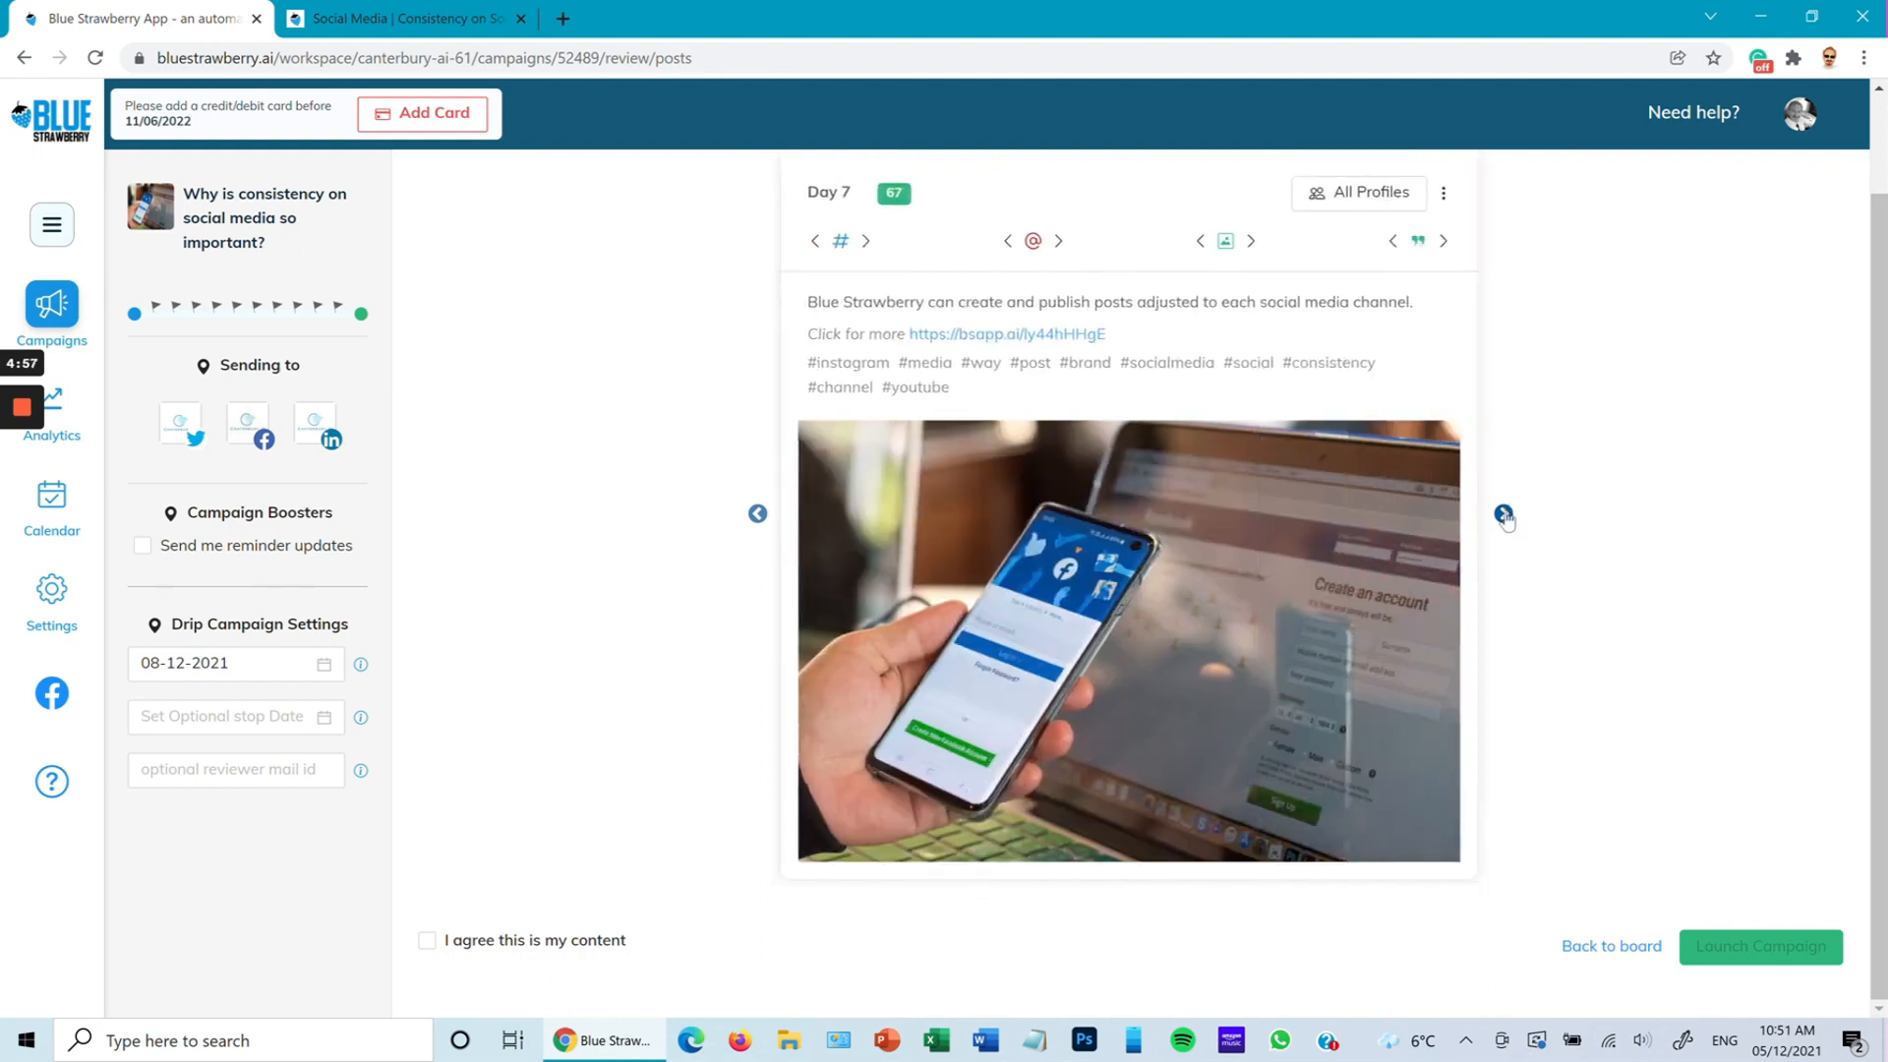
left_click(1505, 512)
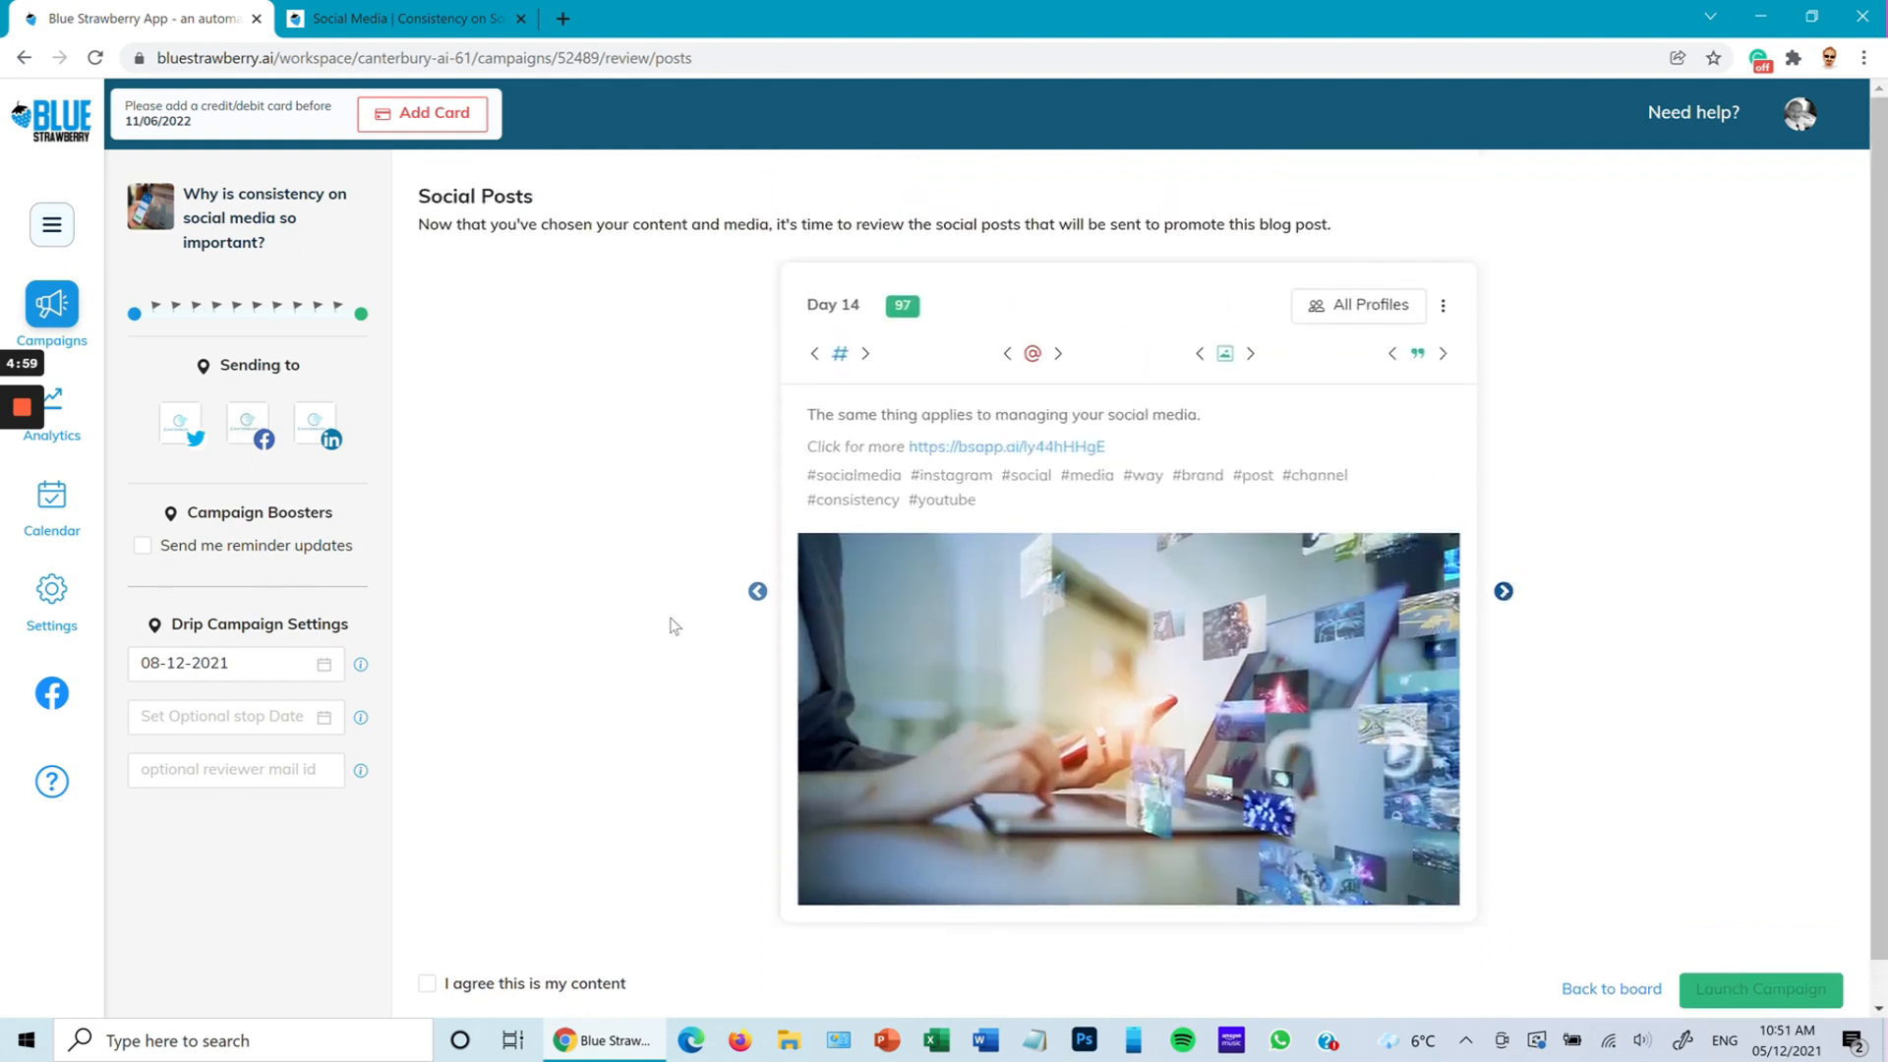
scroll(675, 626, "down", 1)
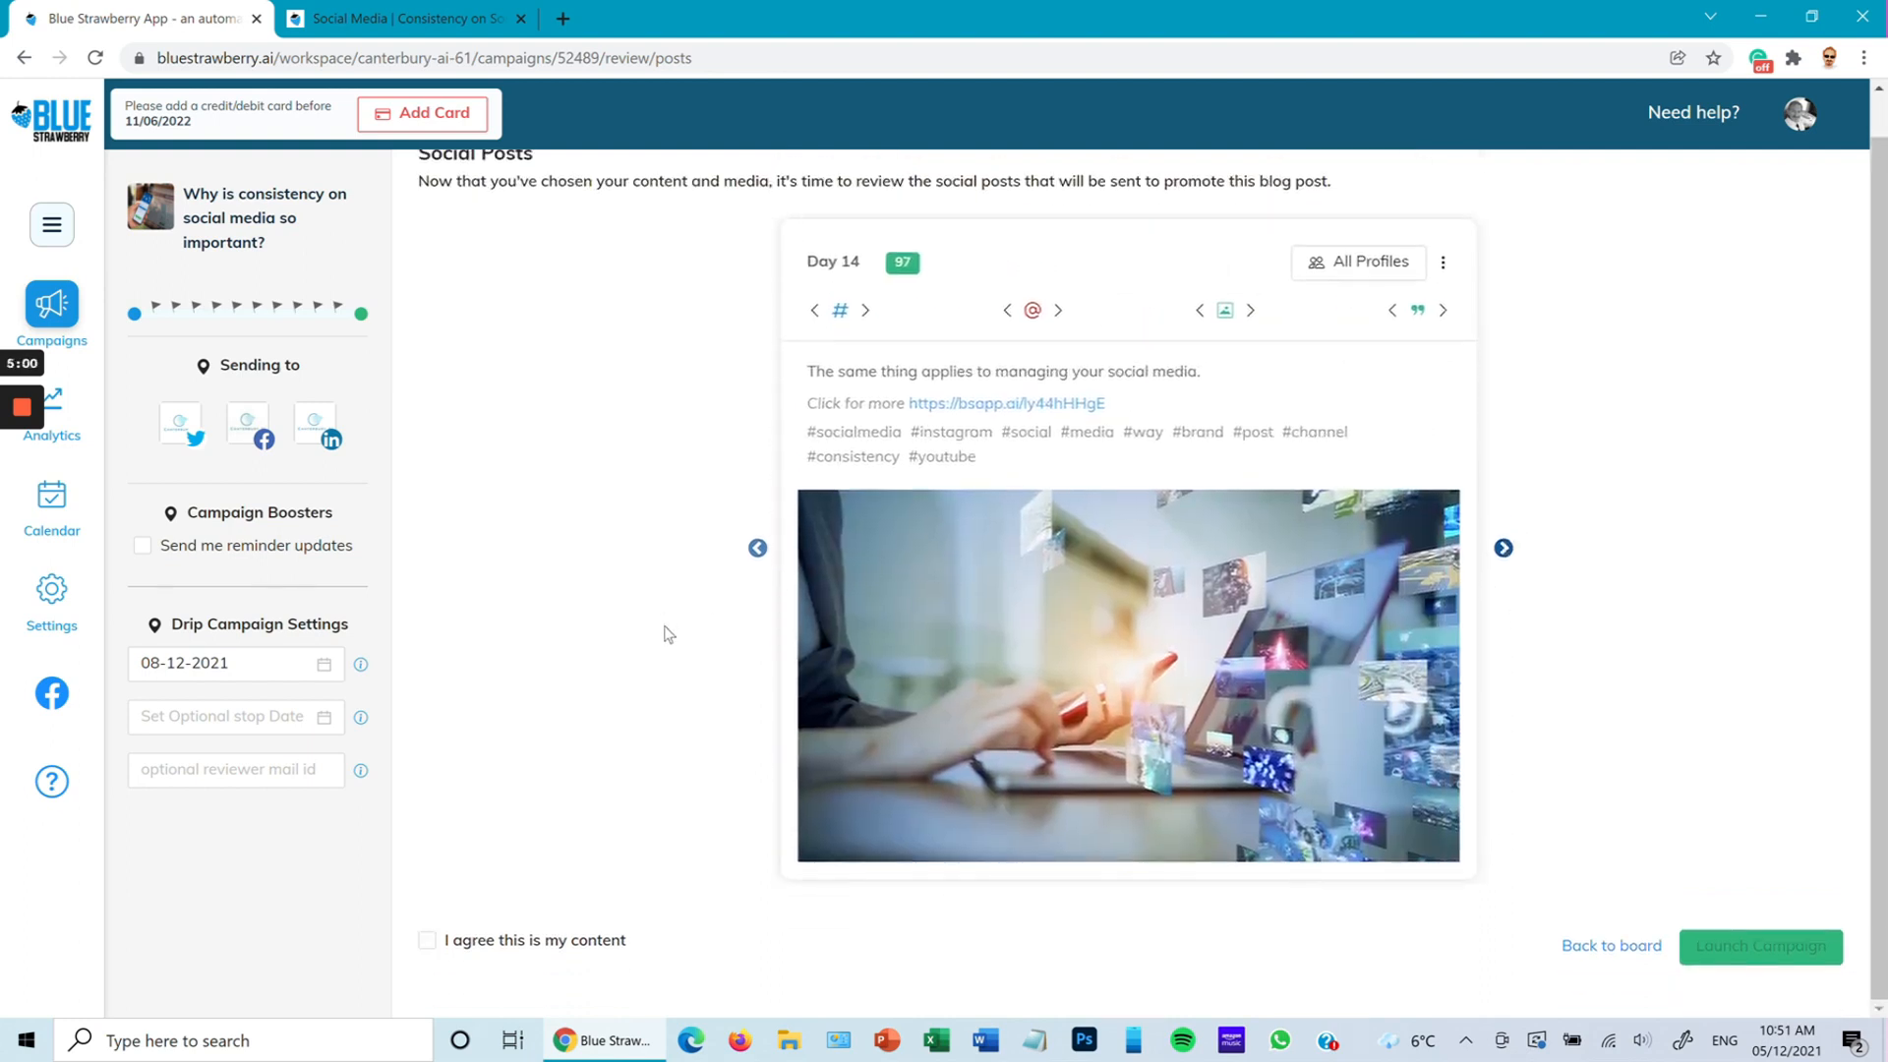
left_click(428, 940)
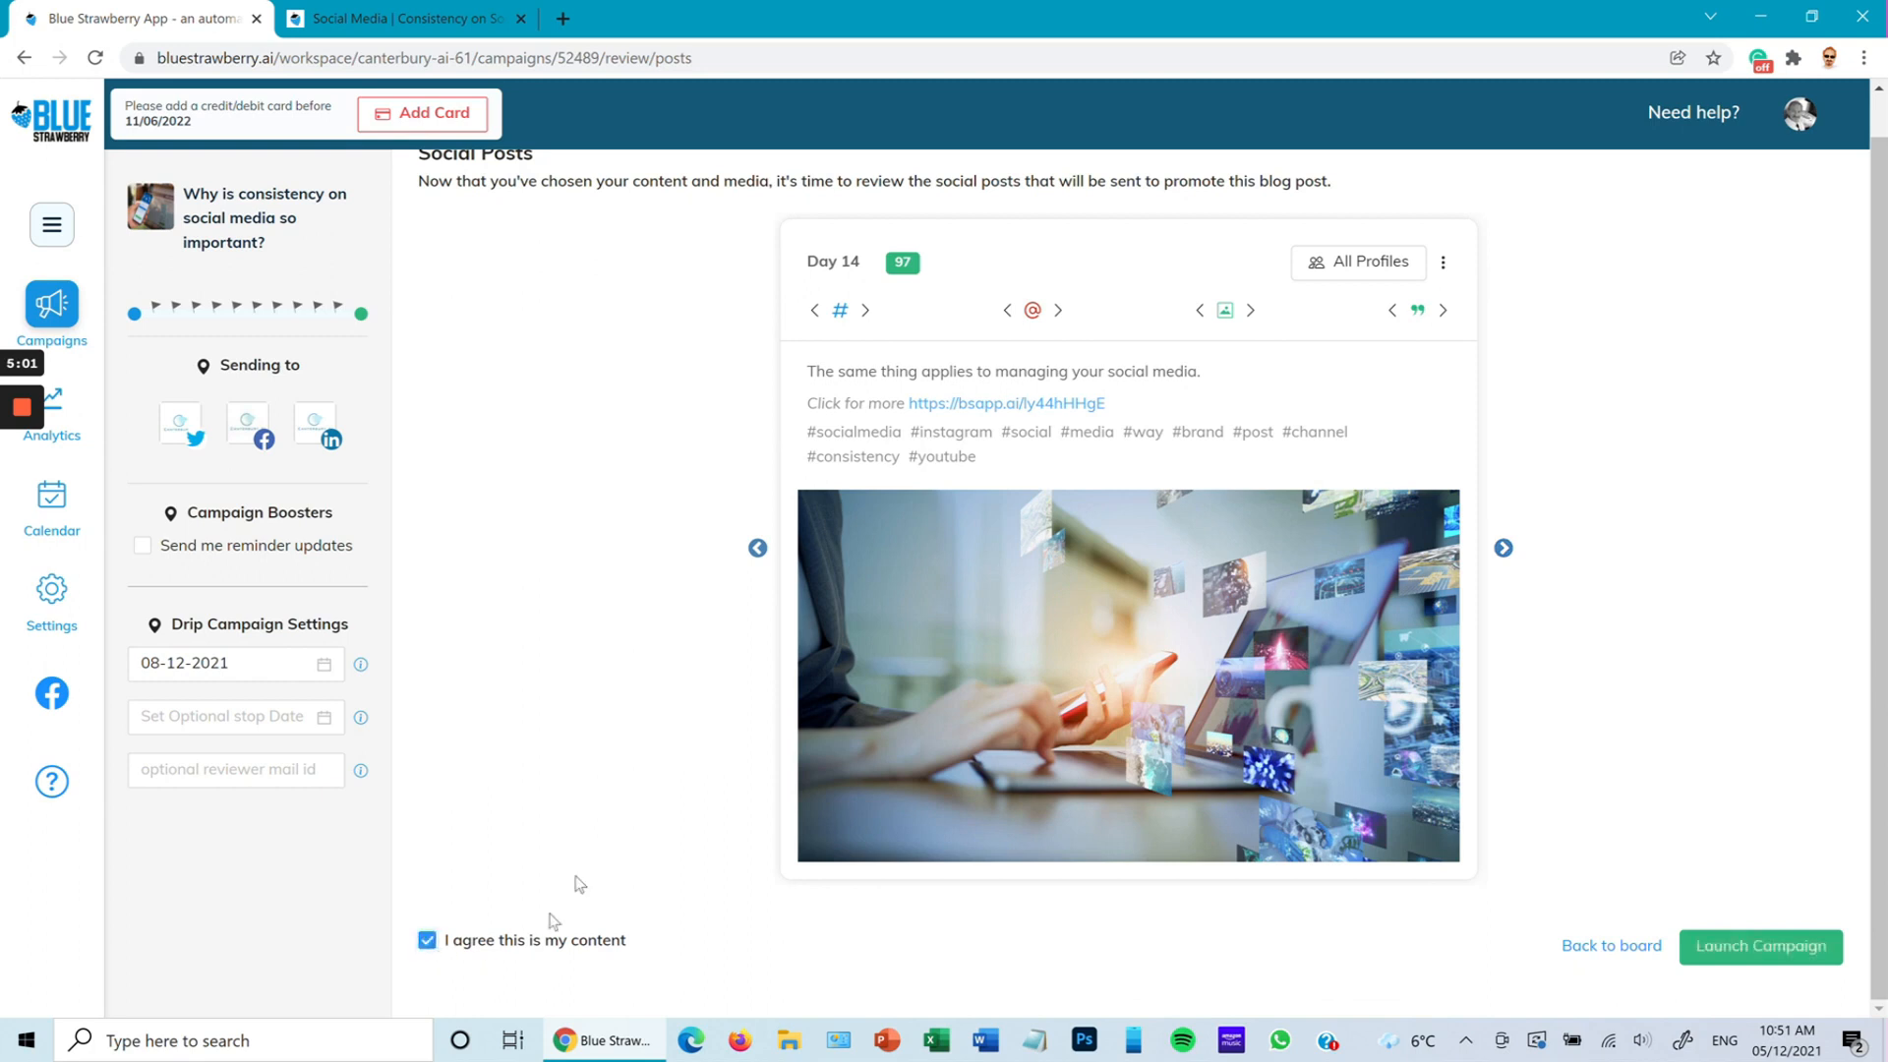
left_click(1759, 952)
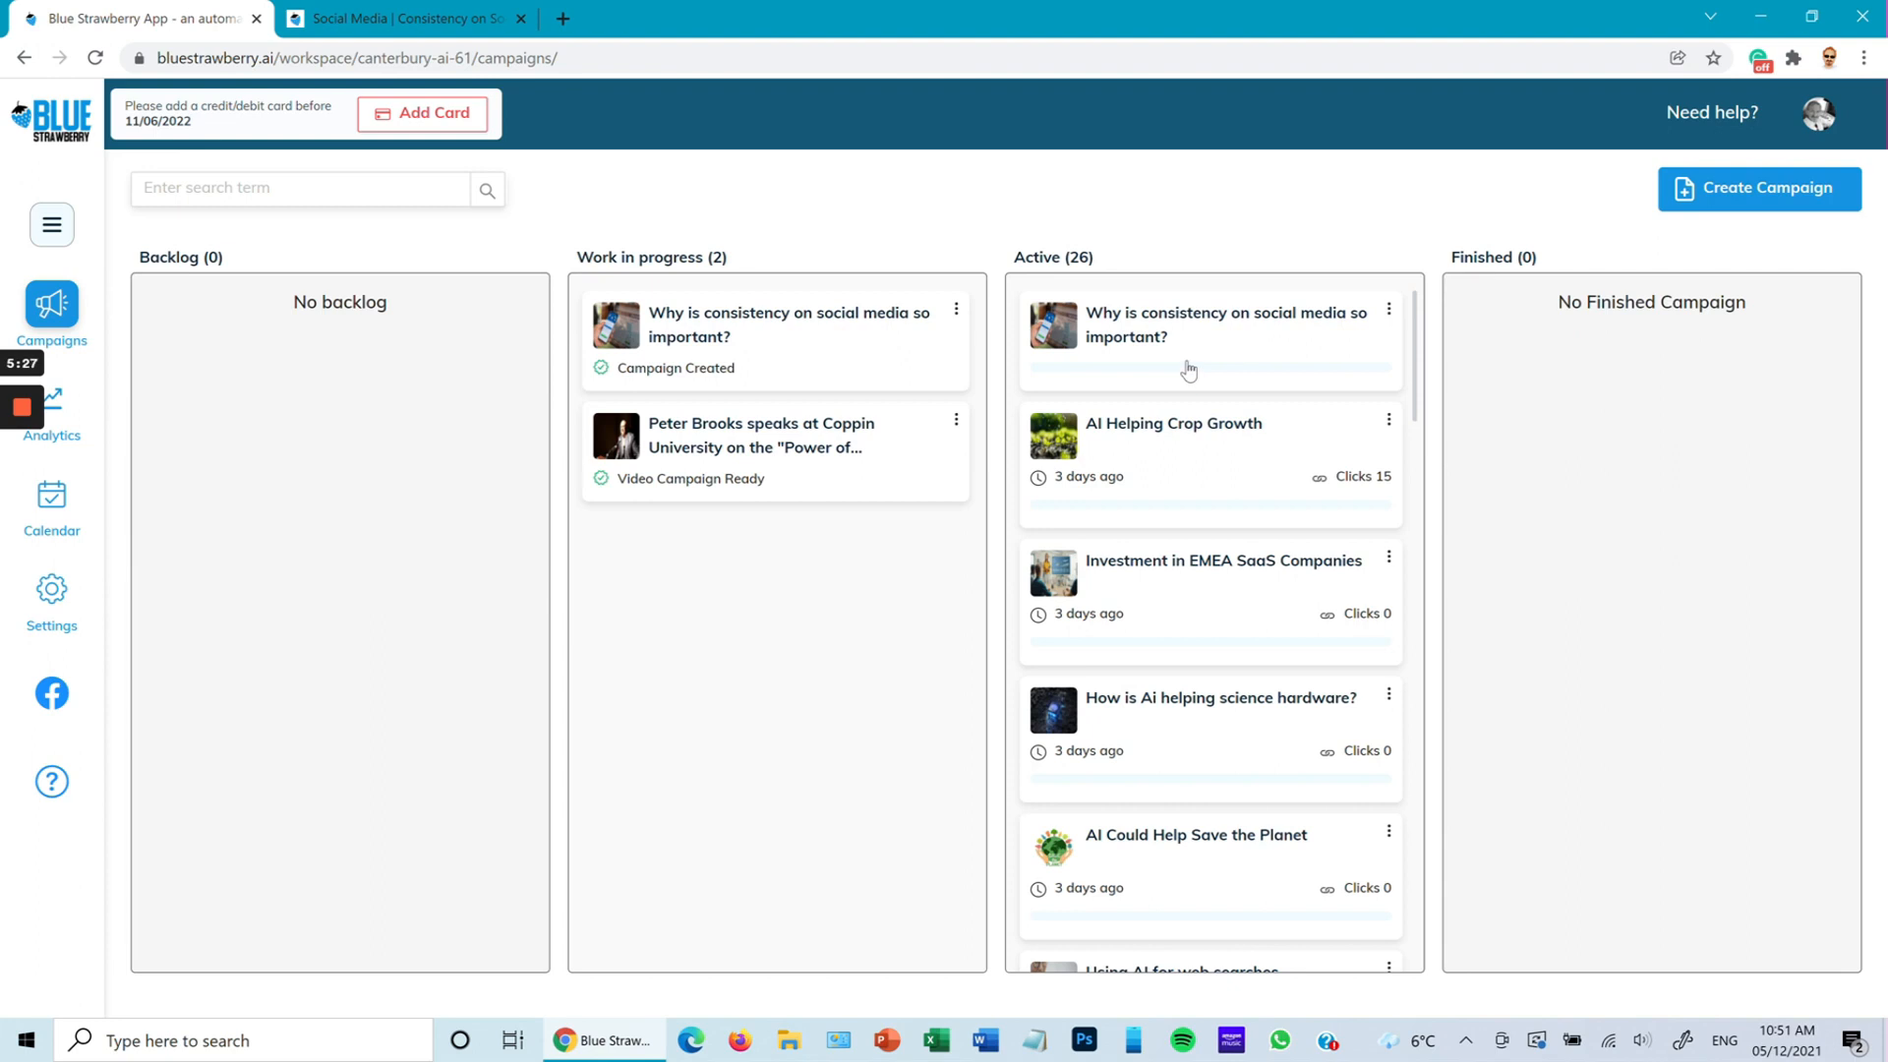
- View the scheduled content of the active "Why is consistency on social media so important?" campaign, checking posting dates from Day 0 to Day 365
left_click(1389, 313)
left_click(1343, 387)
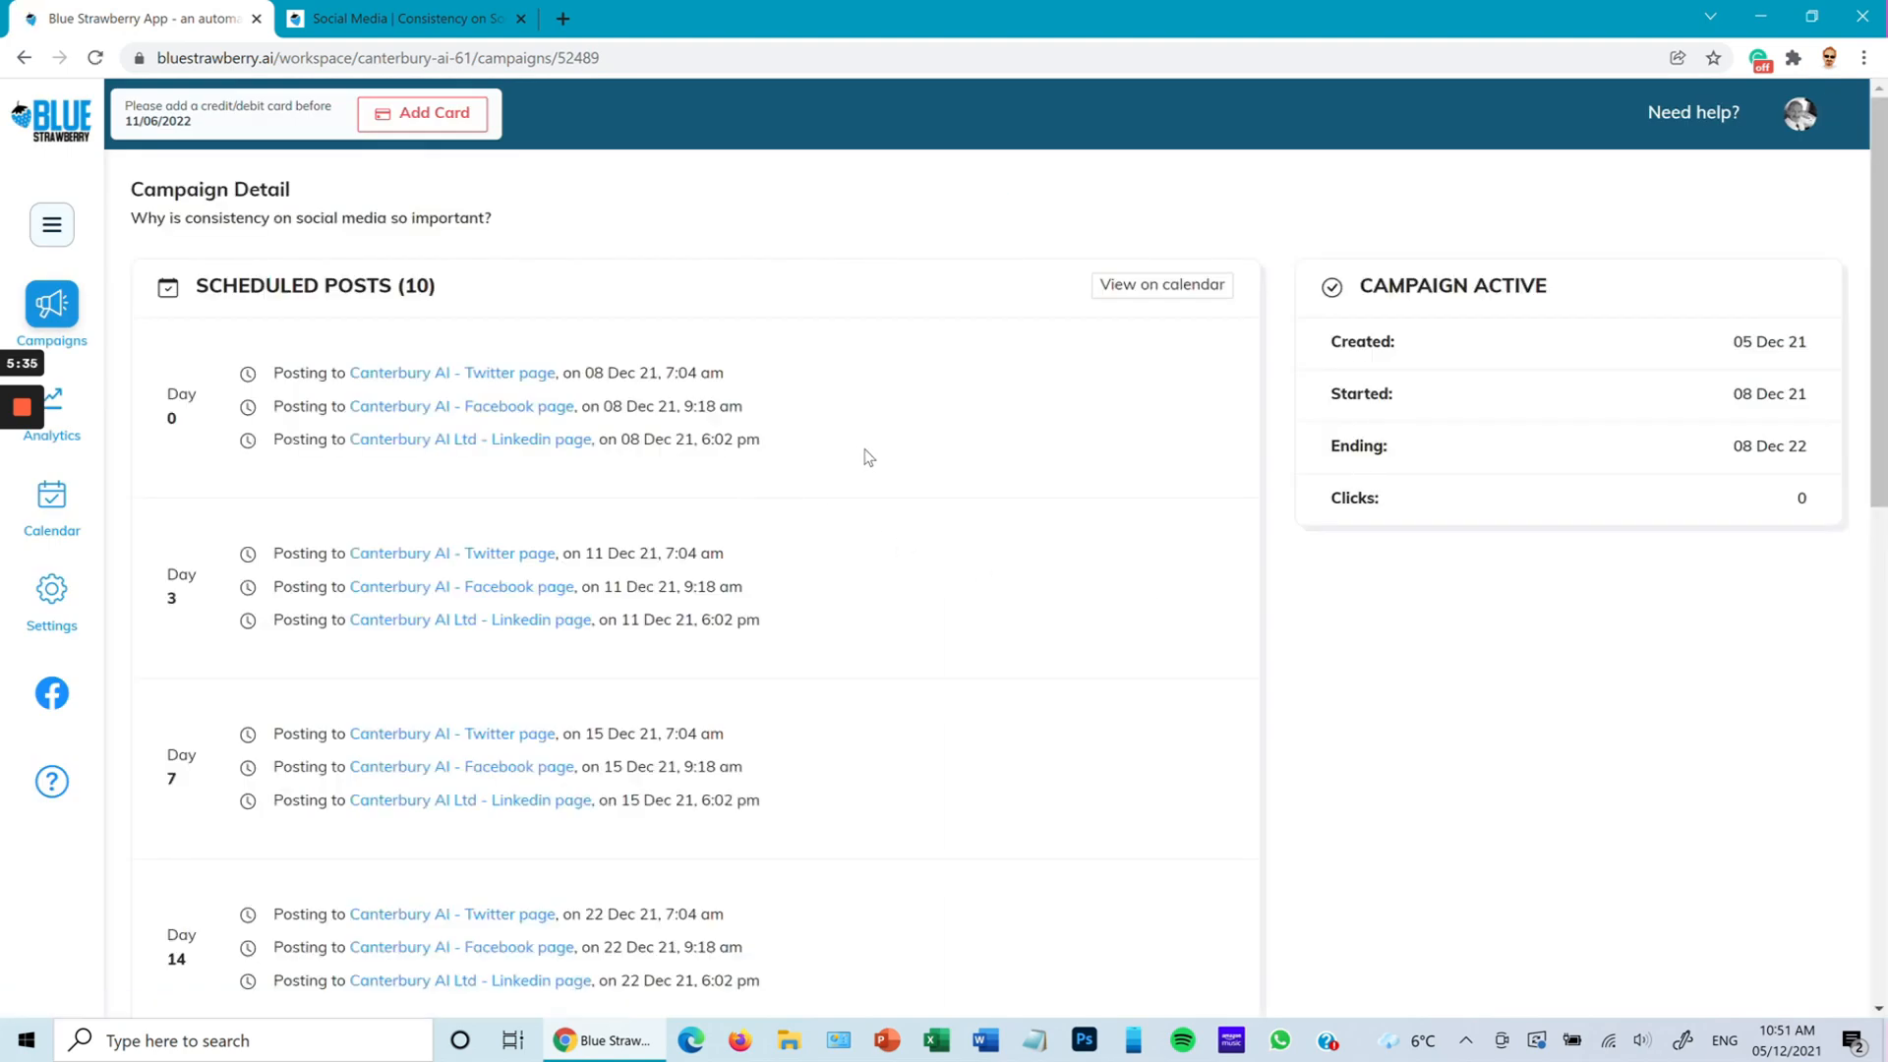
scroll(721, 404, "down", 1)
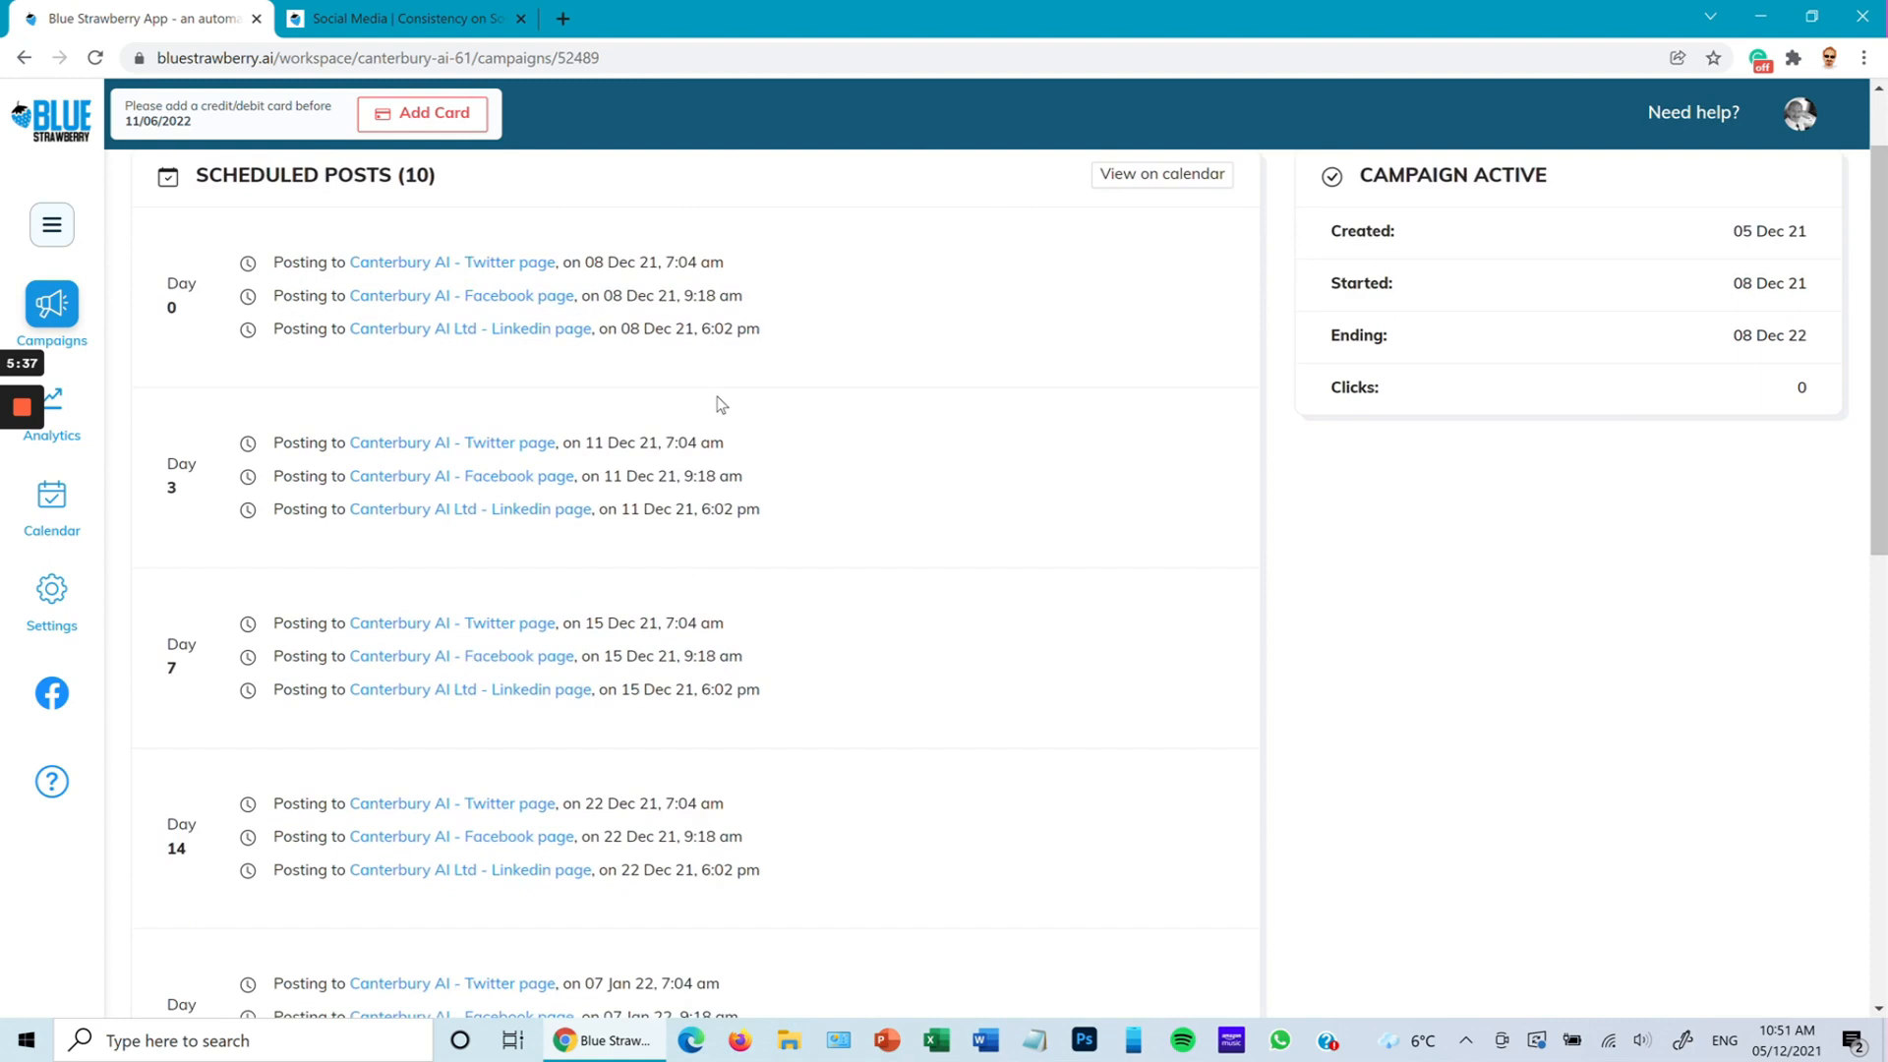
scroll(721, 404, "down", 7)
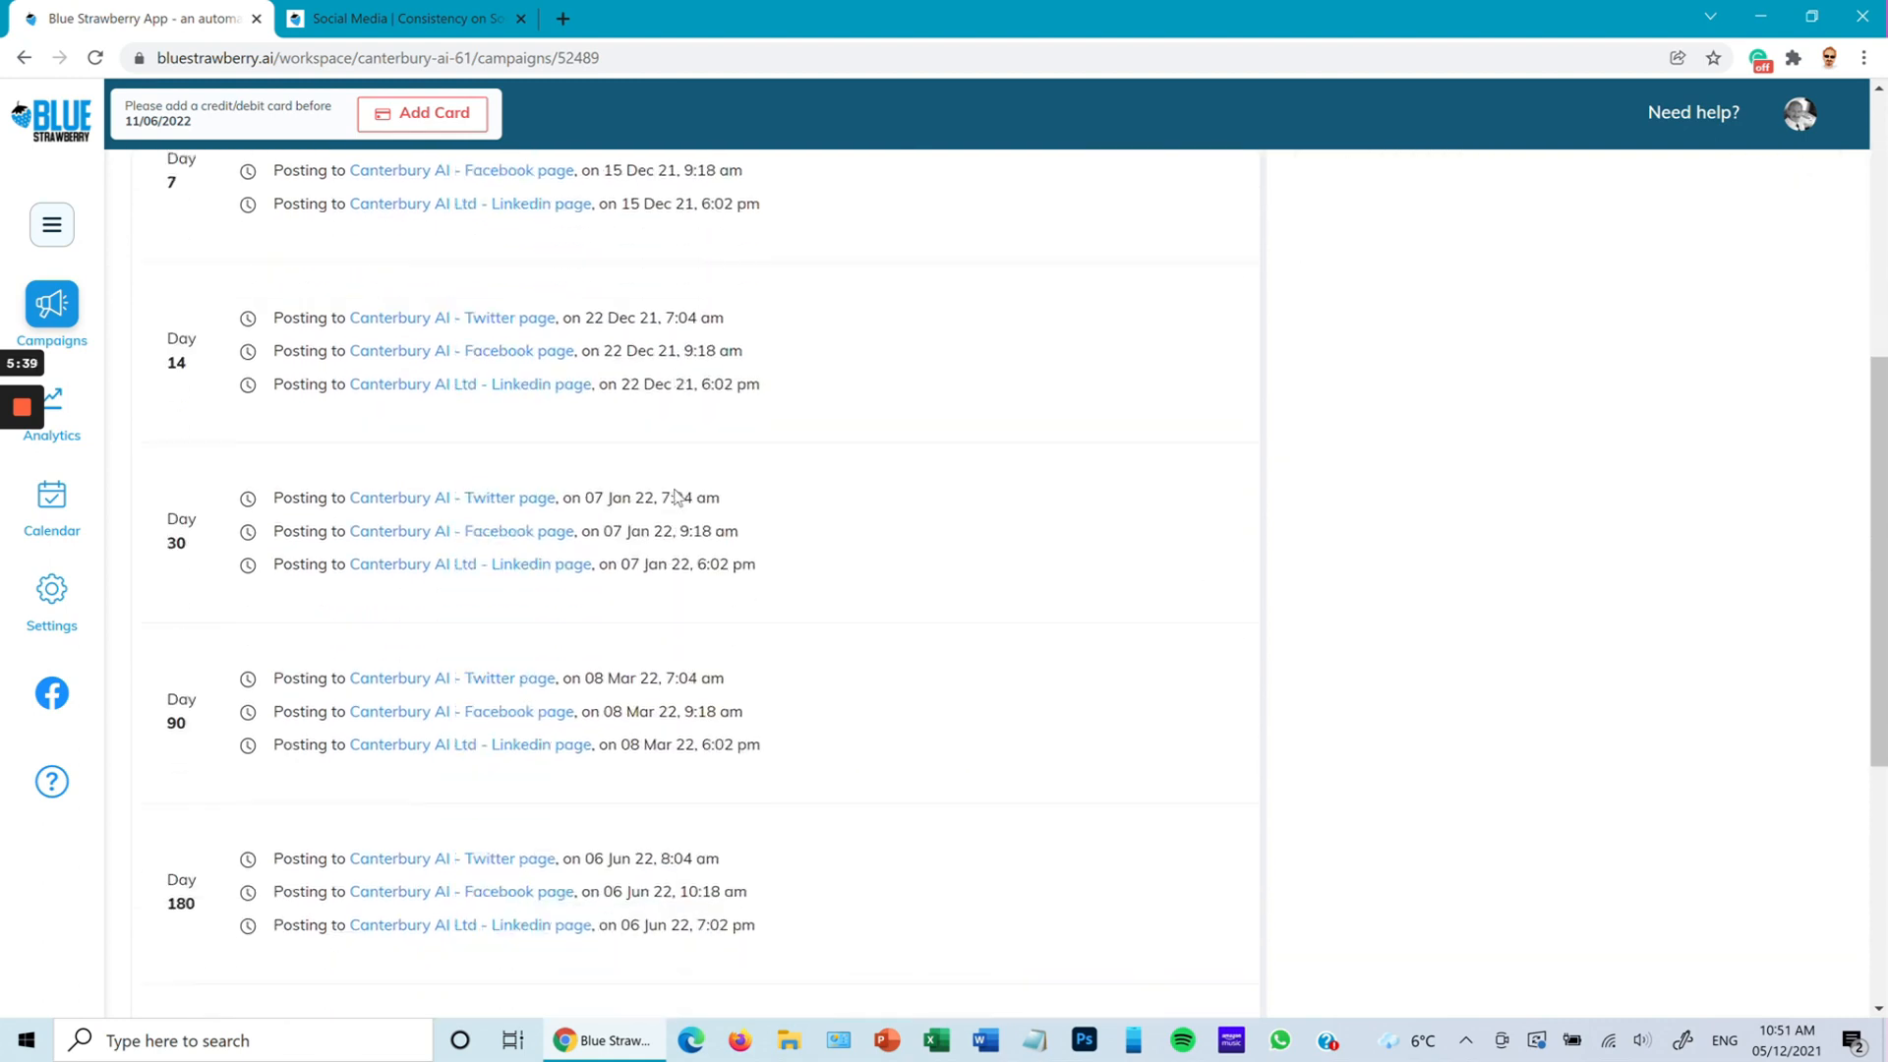
scroll(676, 502, "down", 2)
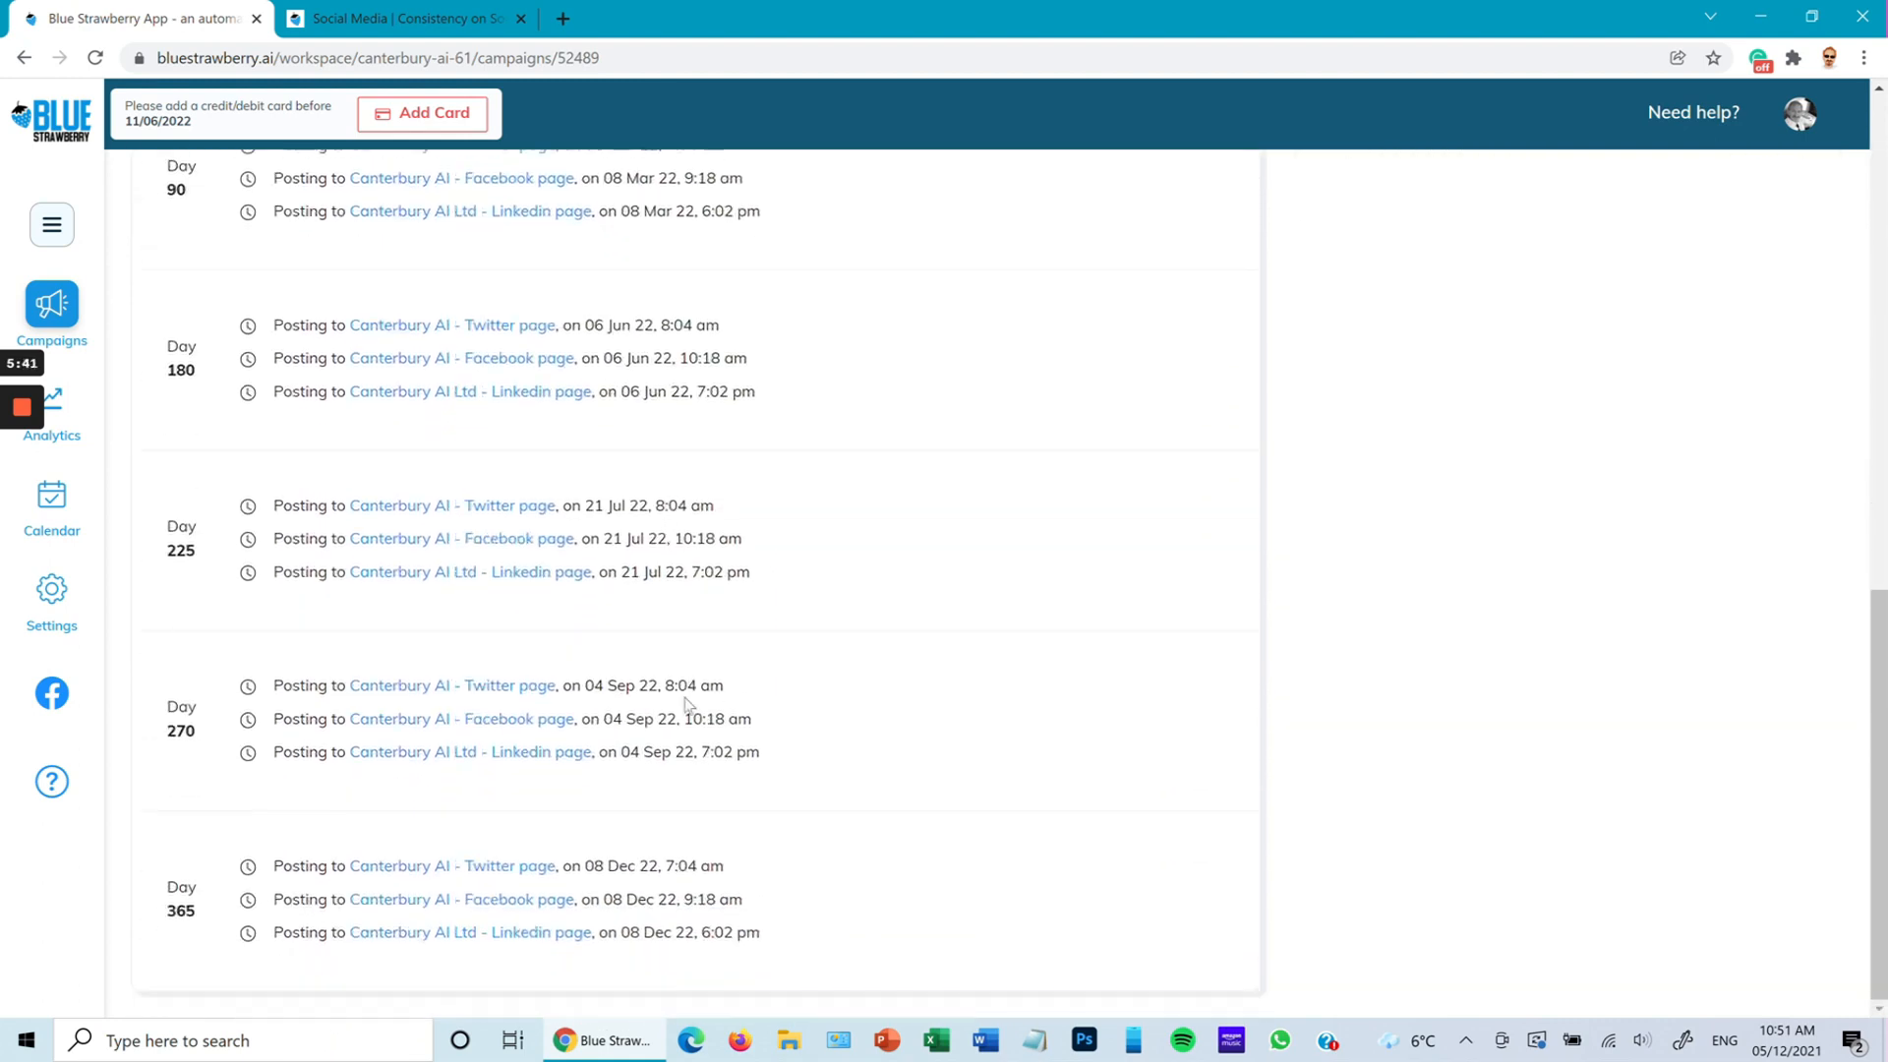
scroll(702, 751, "up", 10)
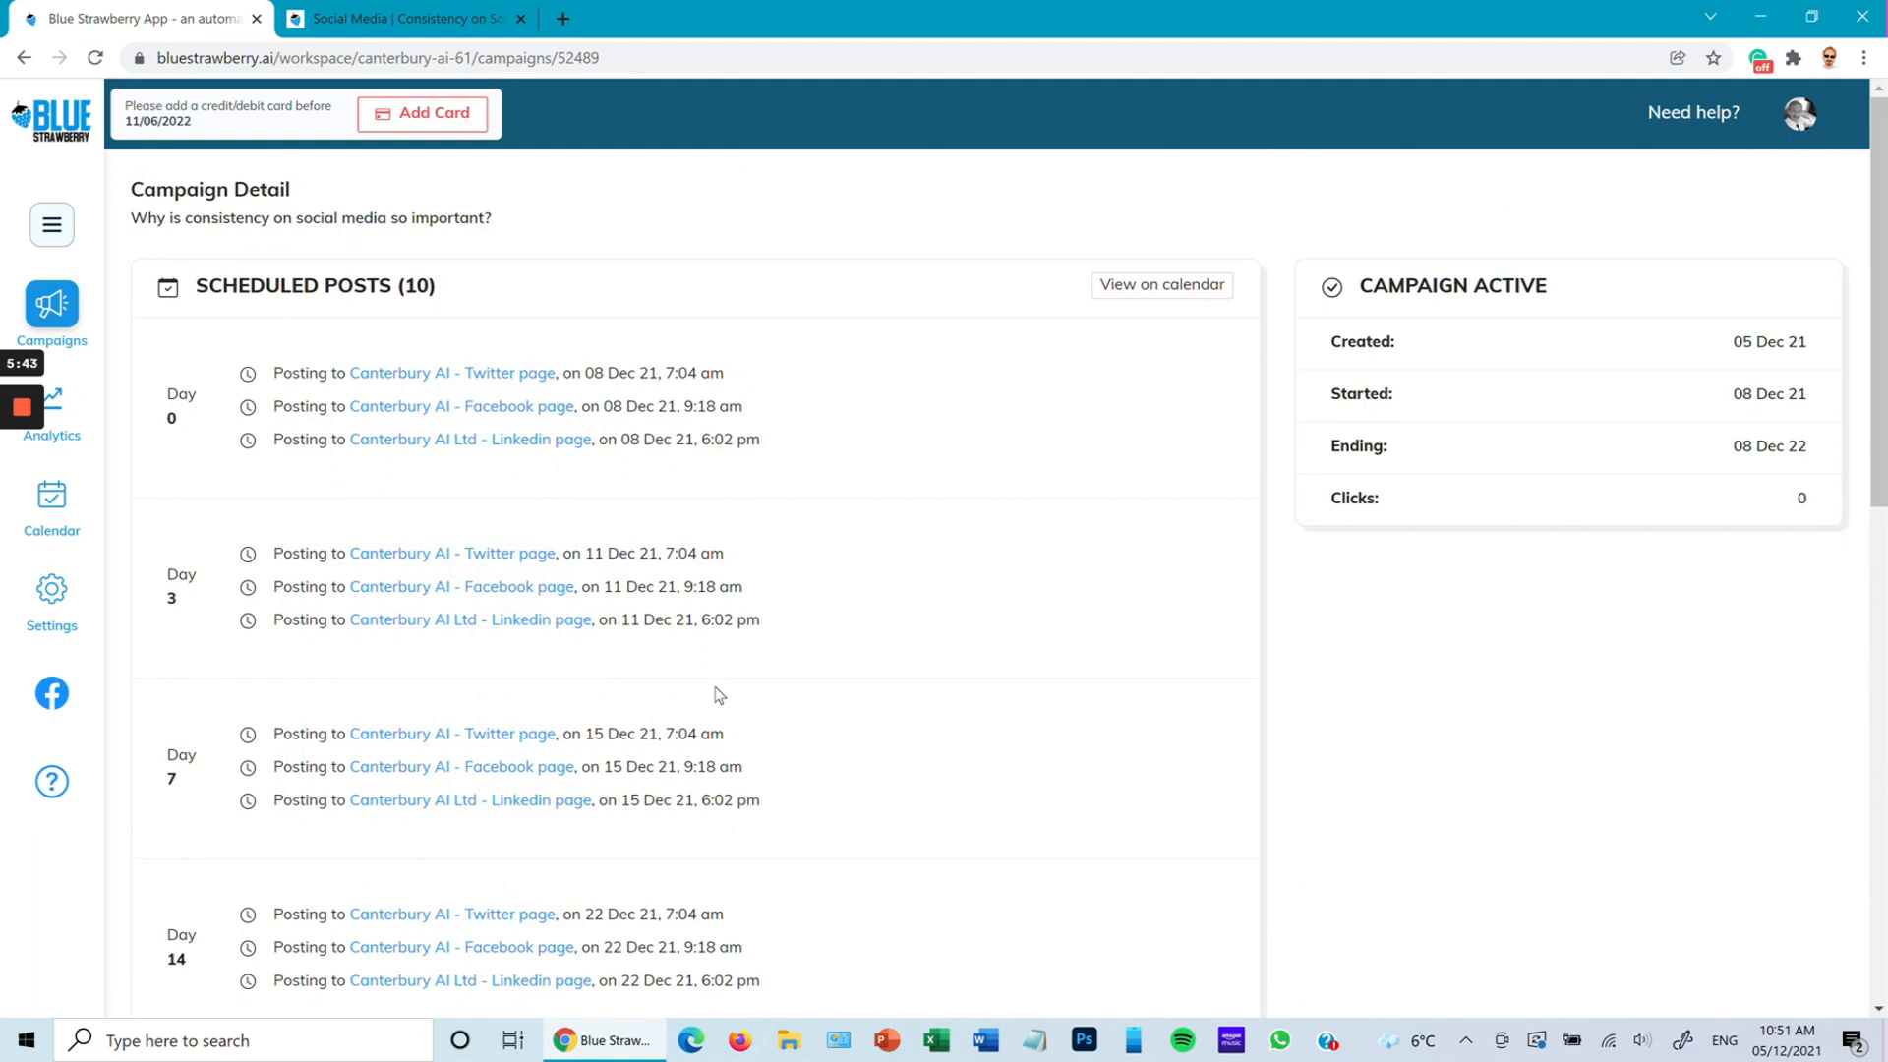
- Return to the campaigns board and browse the list of active campaigns for older ones
left_click(73, 320)
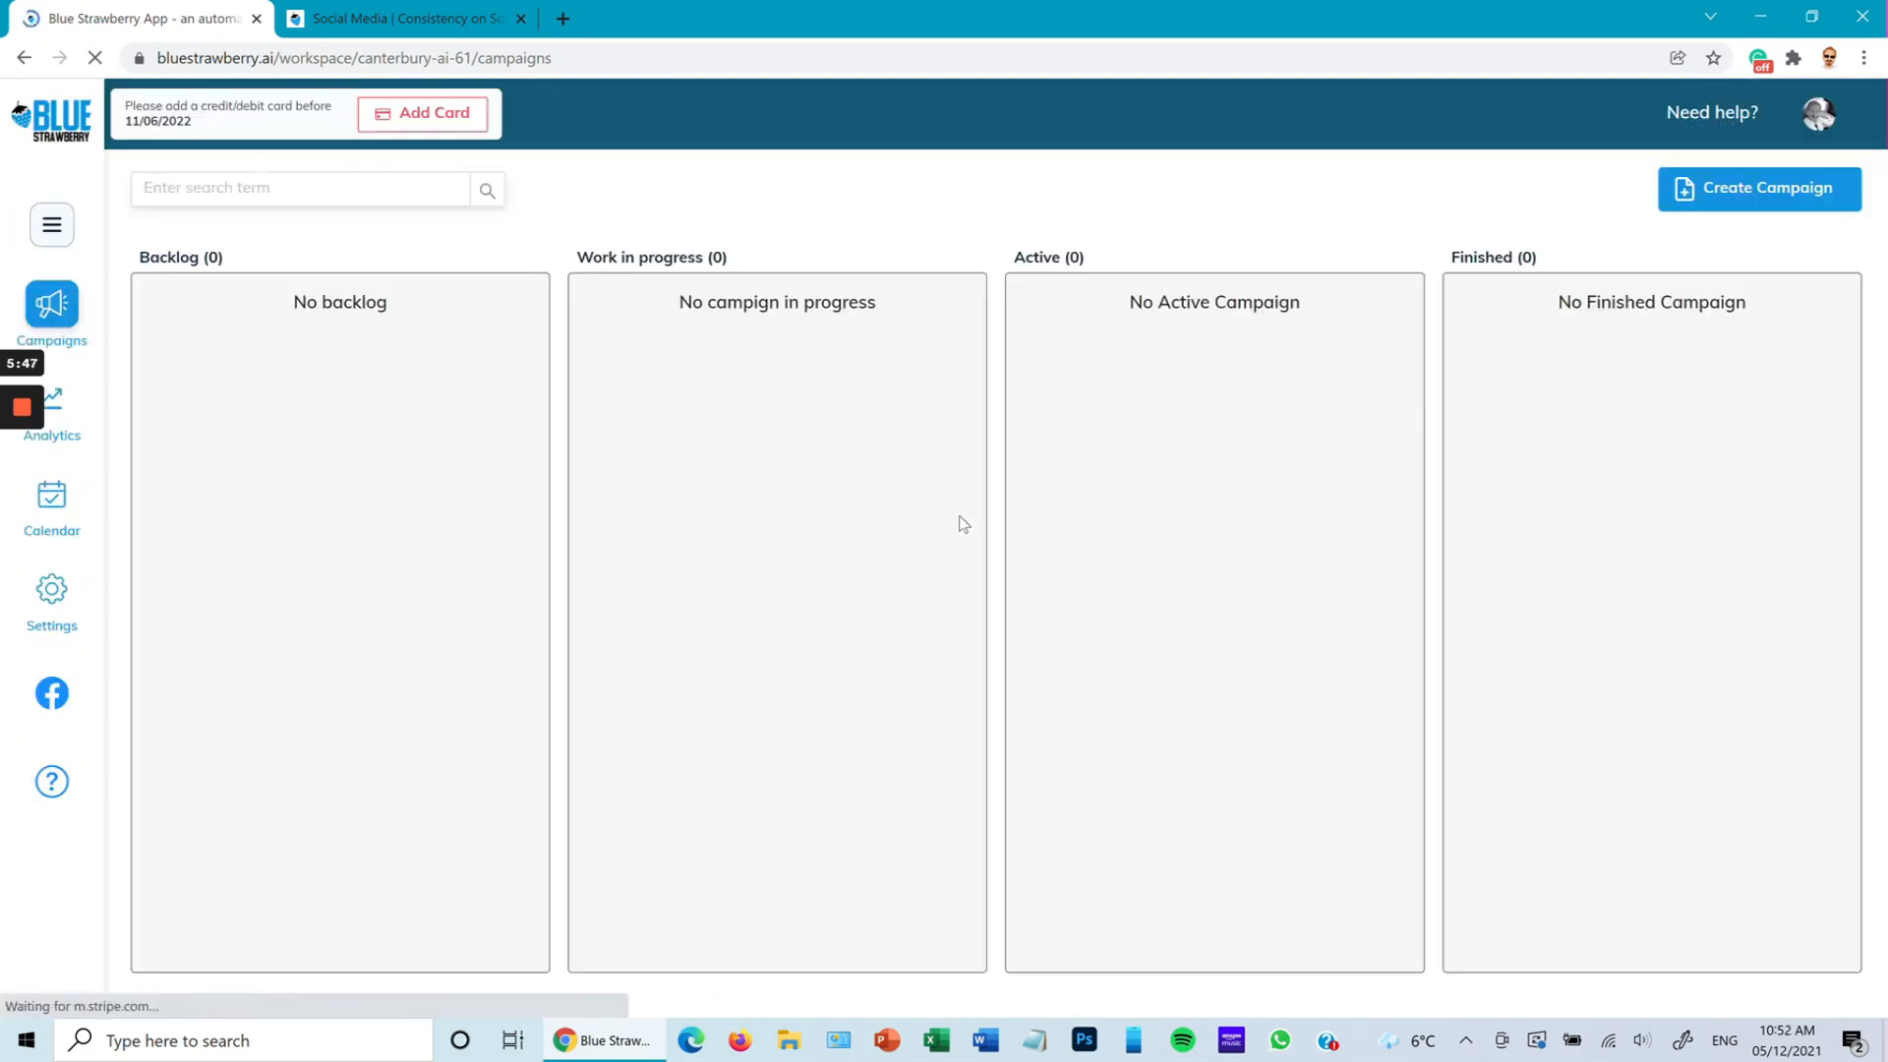
left_click(1389, 449)
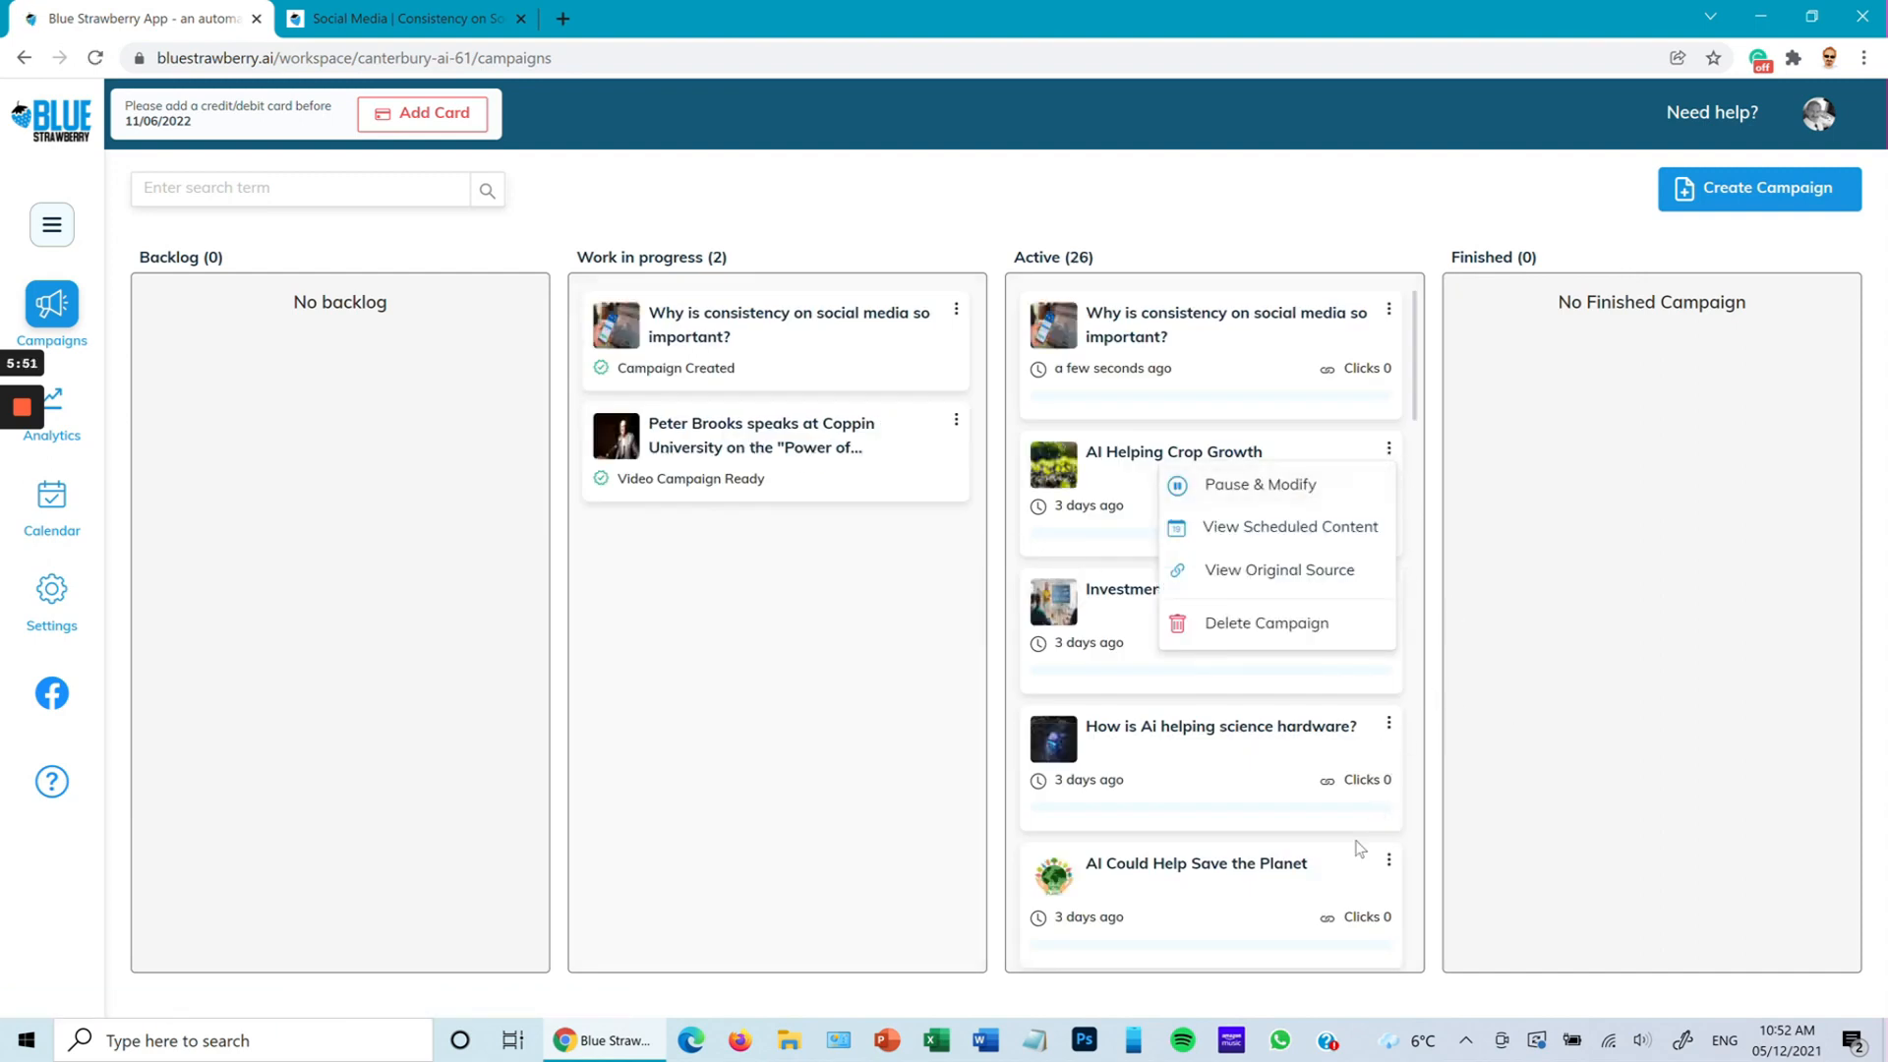
scroll(1160, 695, "down", 10)
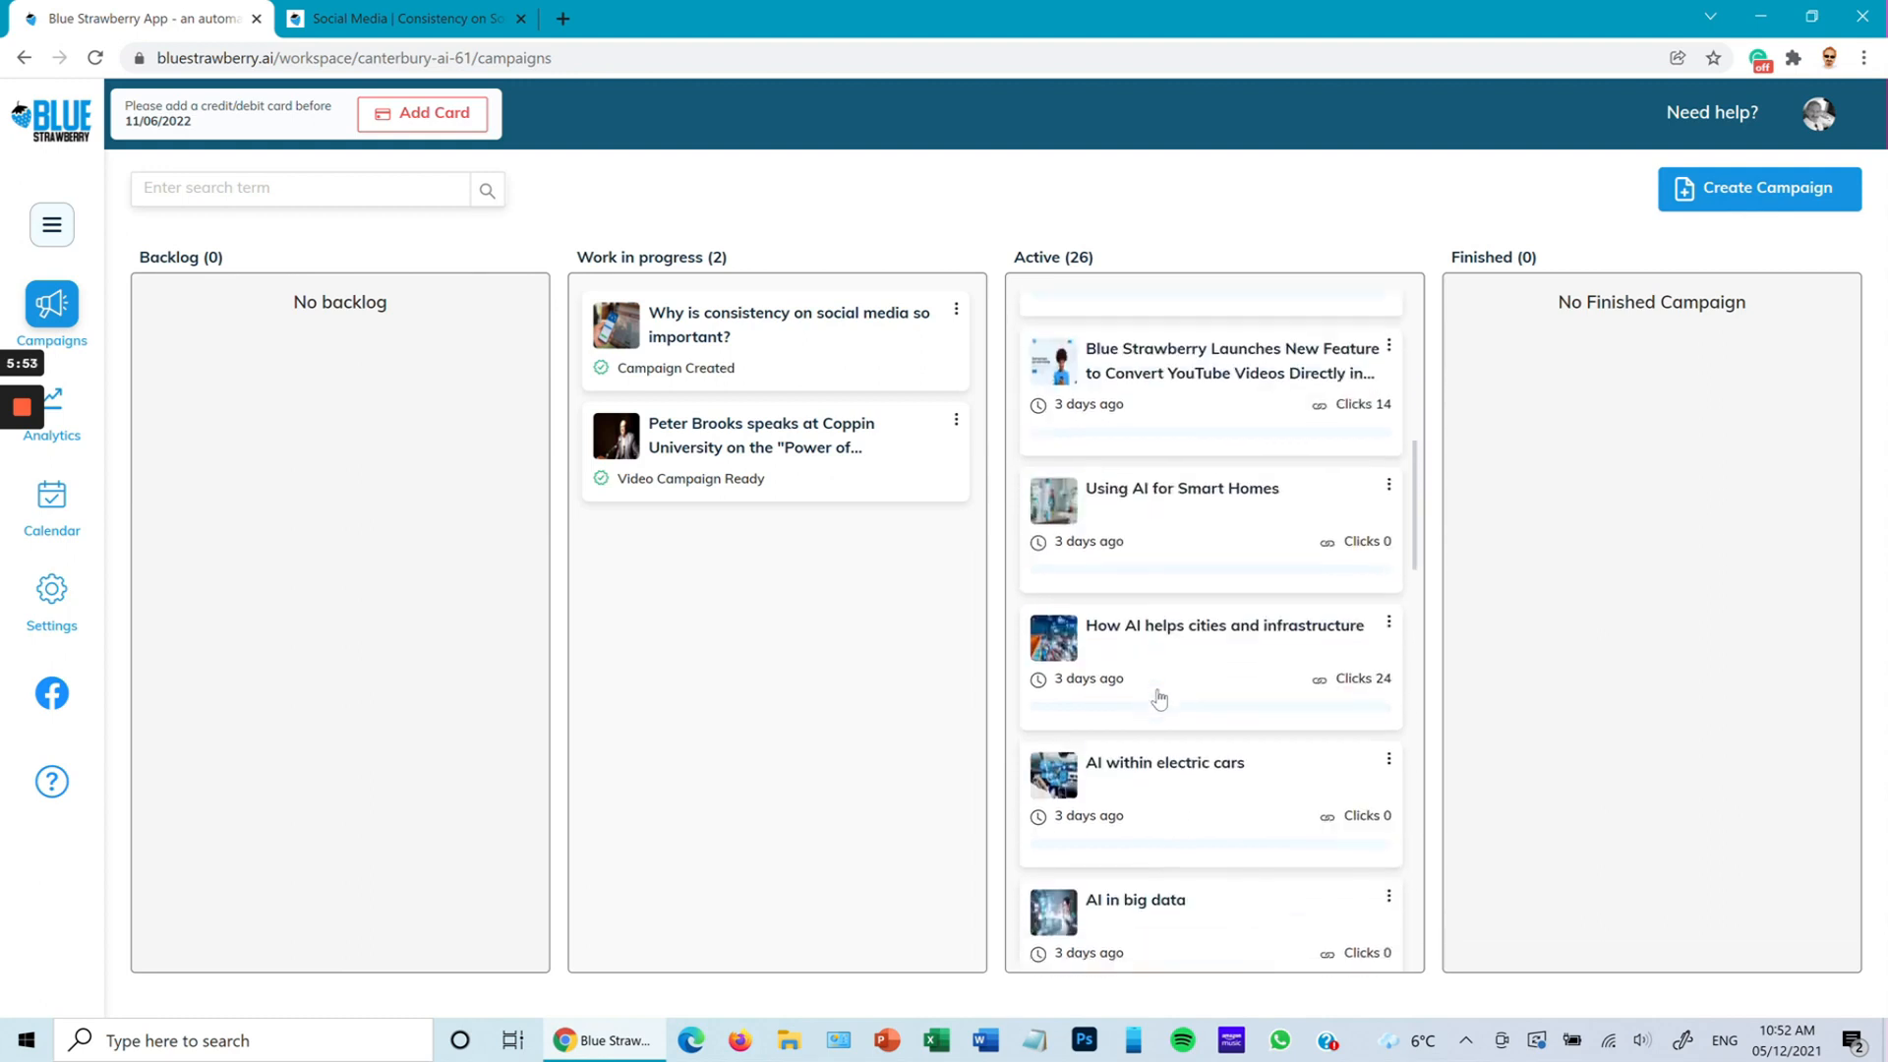
scroll(1160, 695, "down", 6)
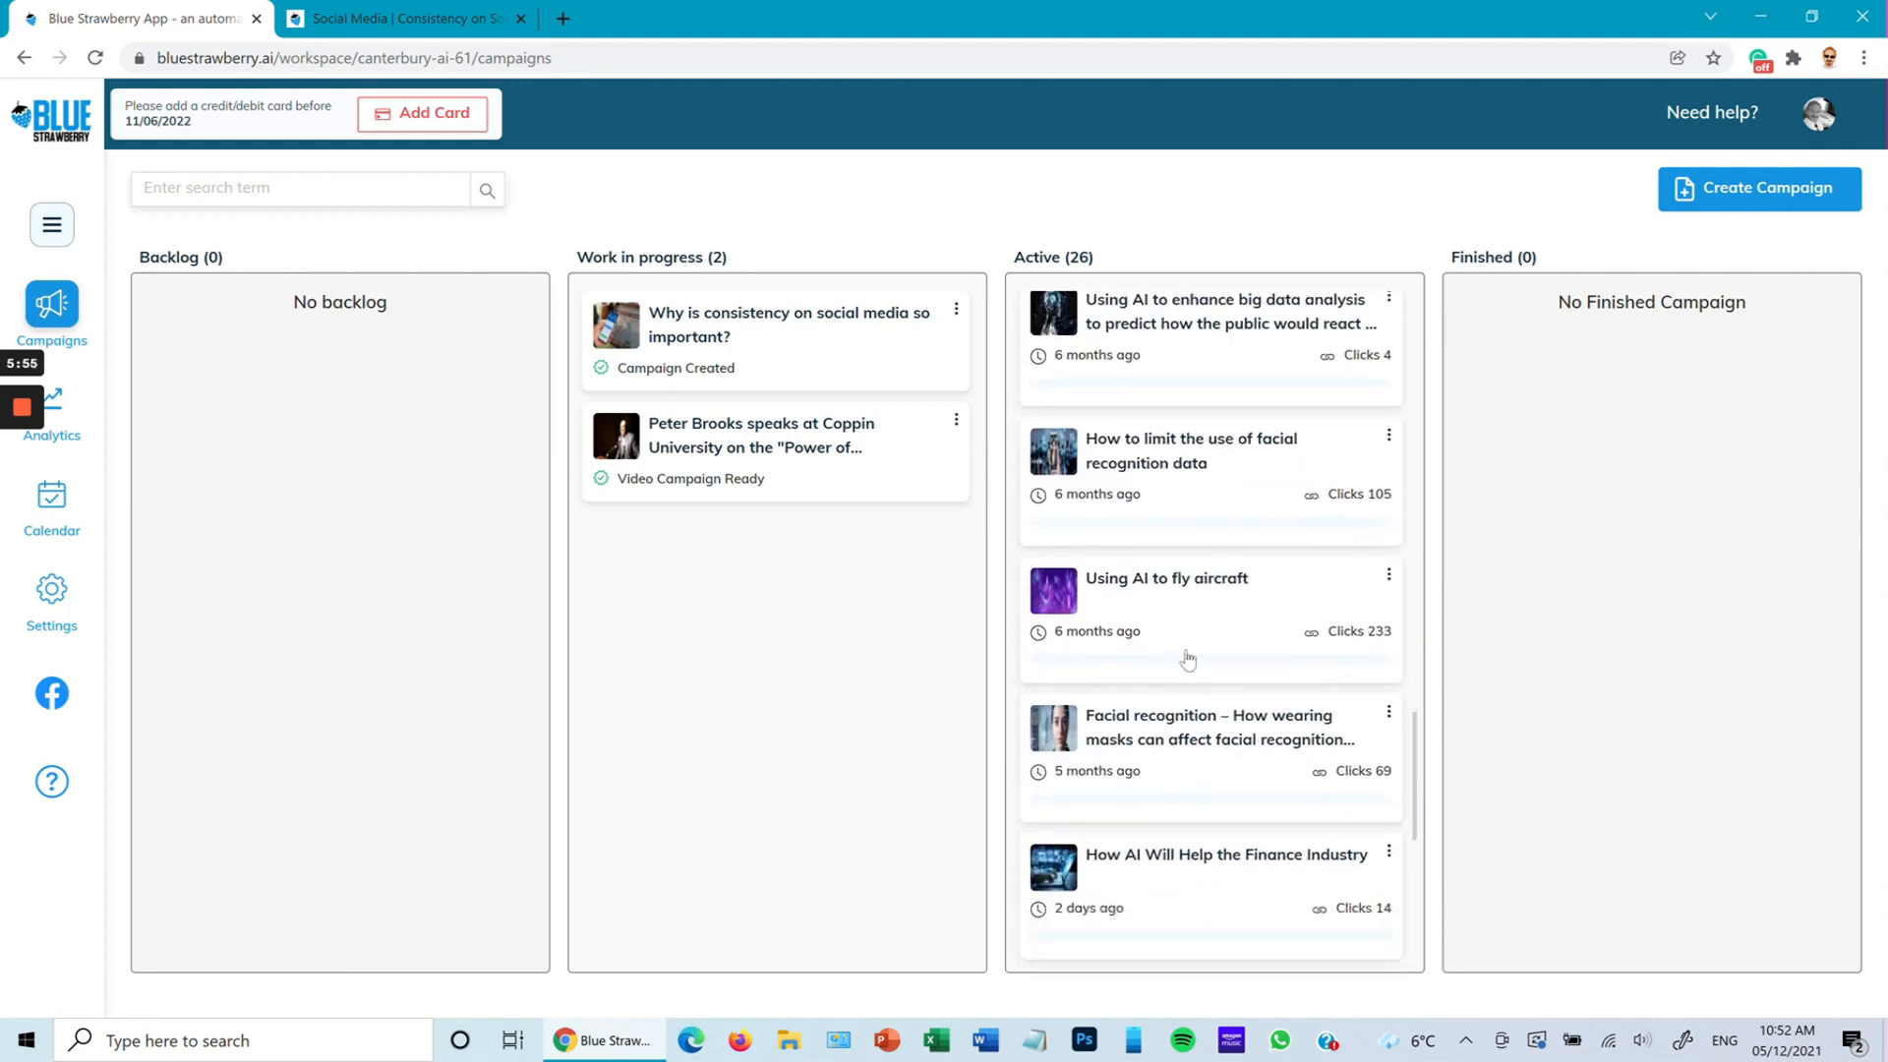
- View the scheduled content of the "Using AI to enhance big data analysis" campaign and check each post's sending status
left_click(1388, 518)
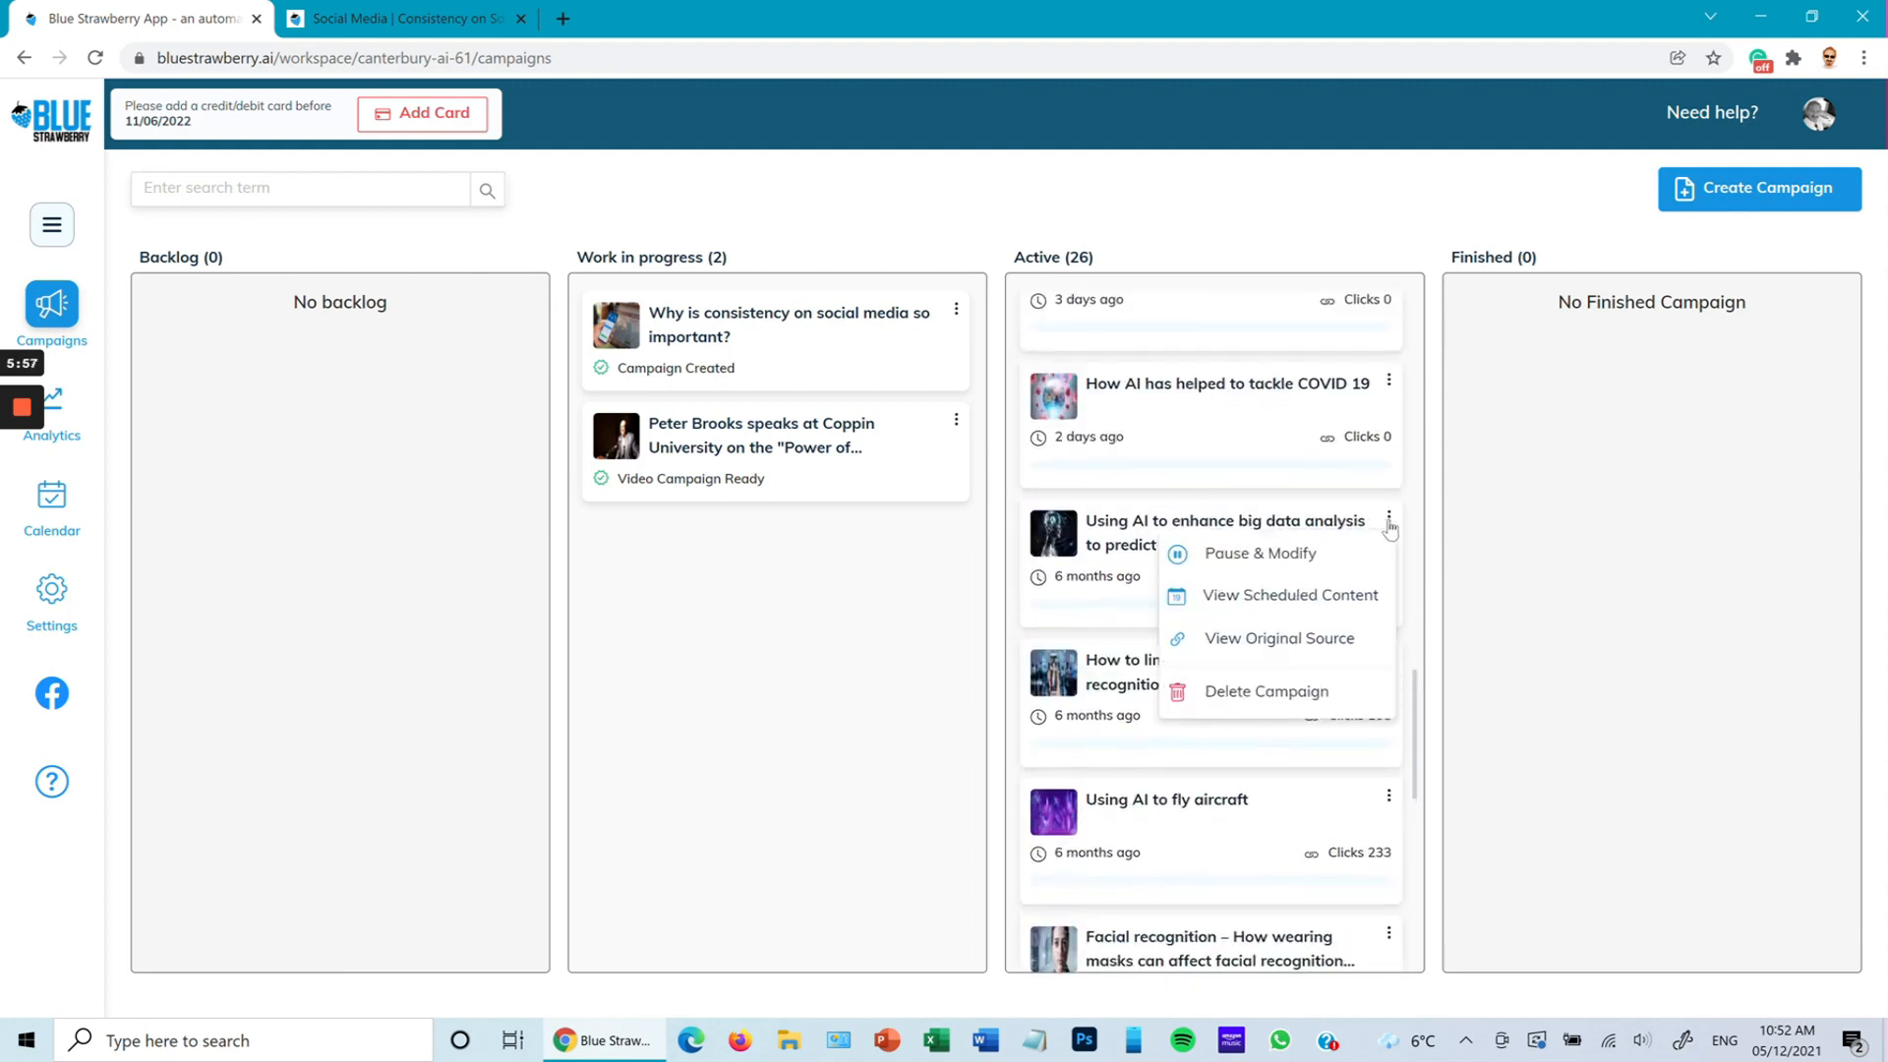
left_click(1304, 595)
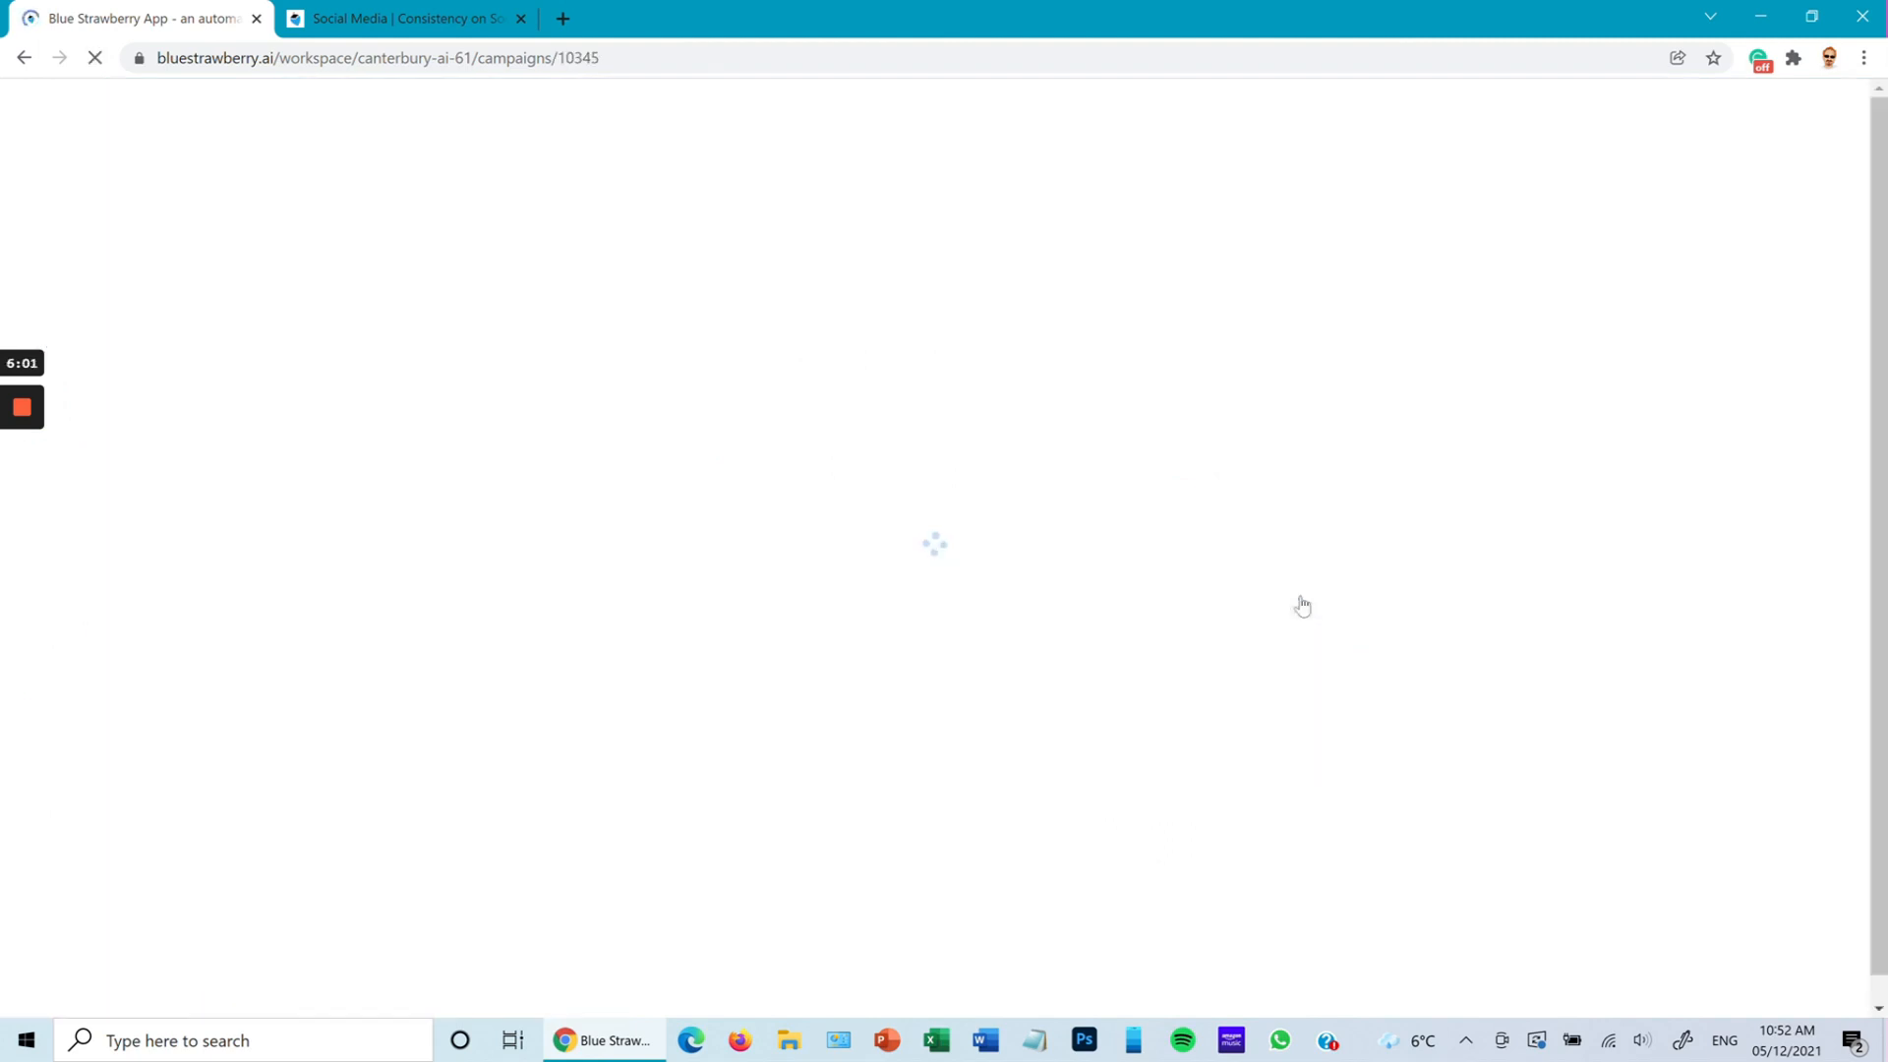
scroll(880, 637, "down", 2)
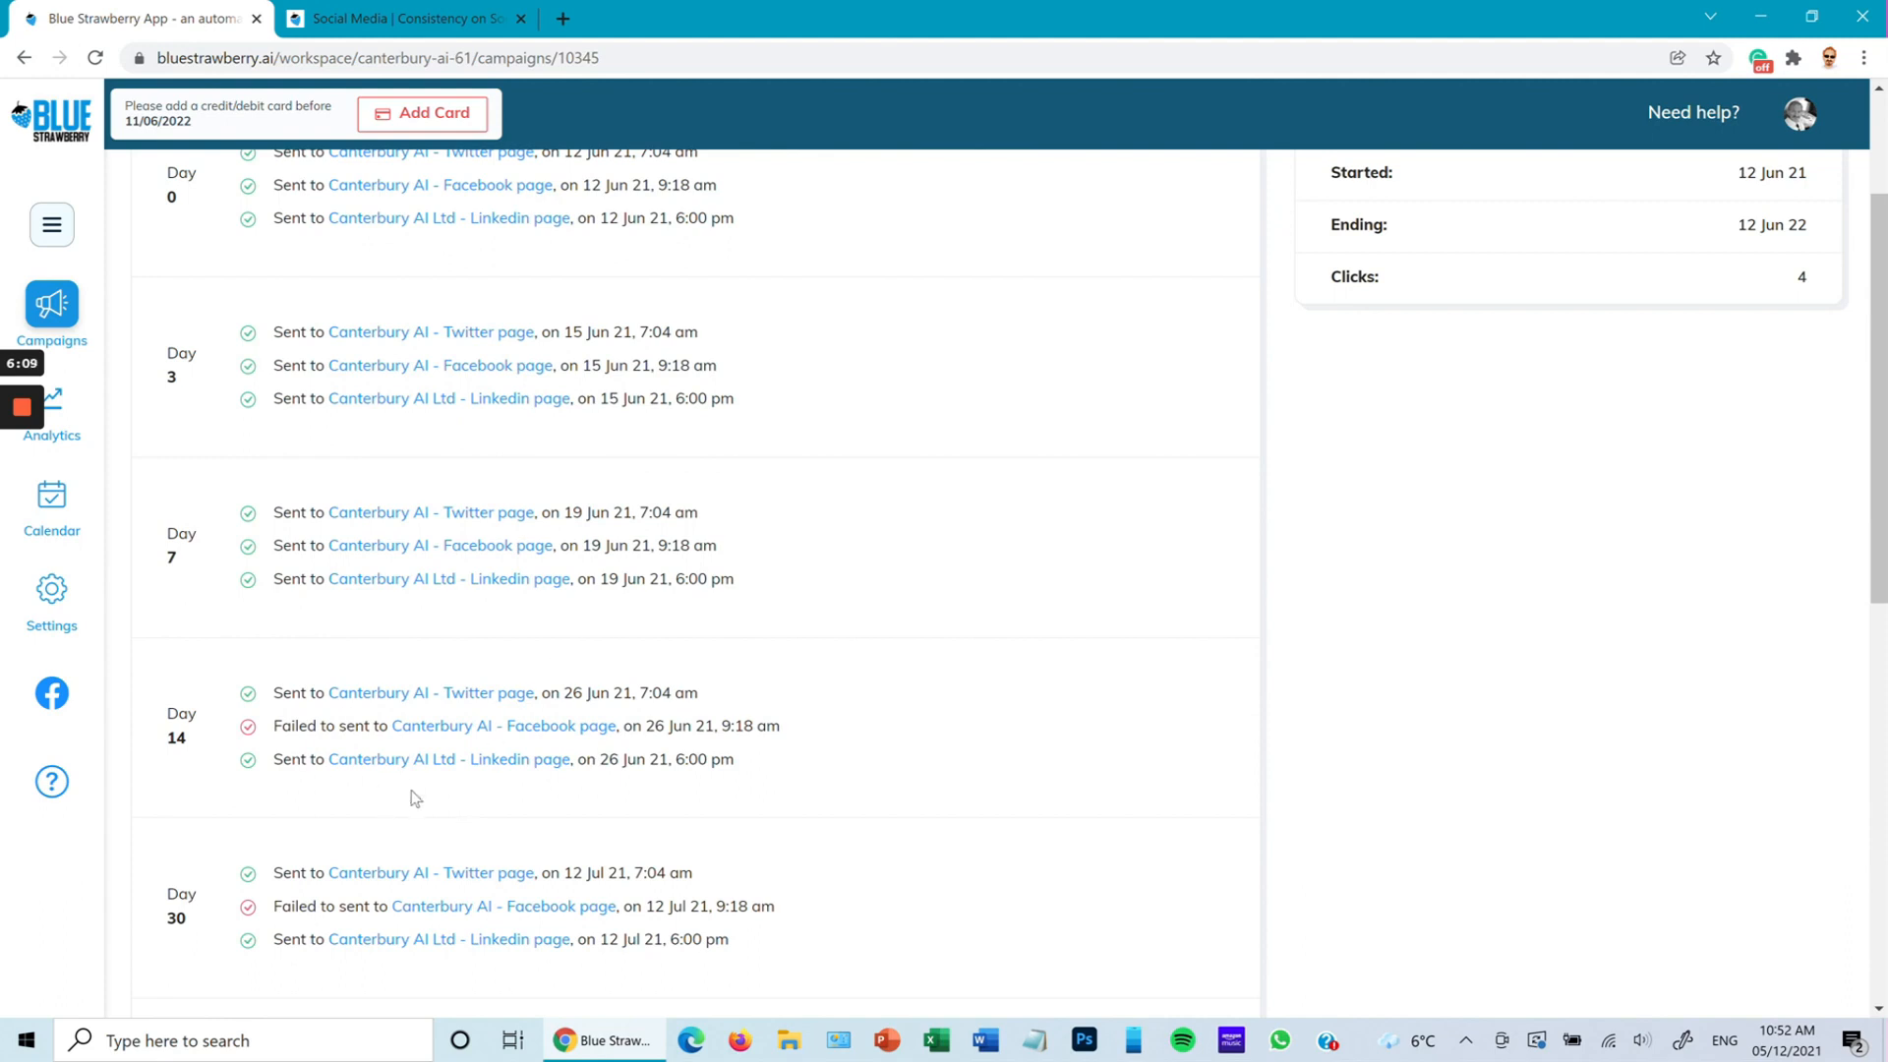
scroll(608, 216, "up", 1)
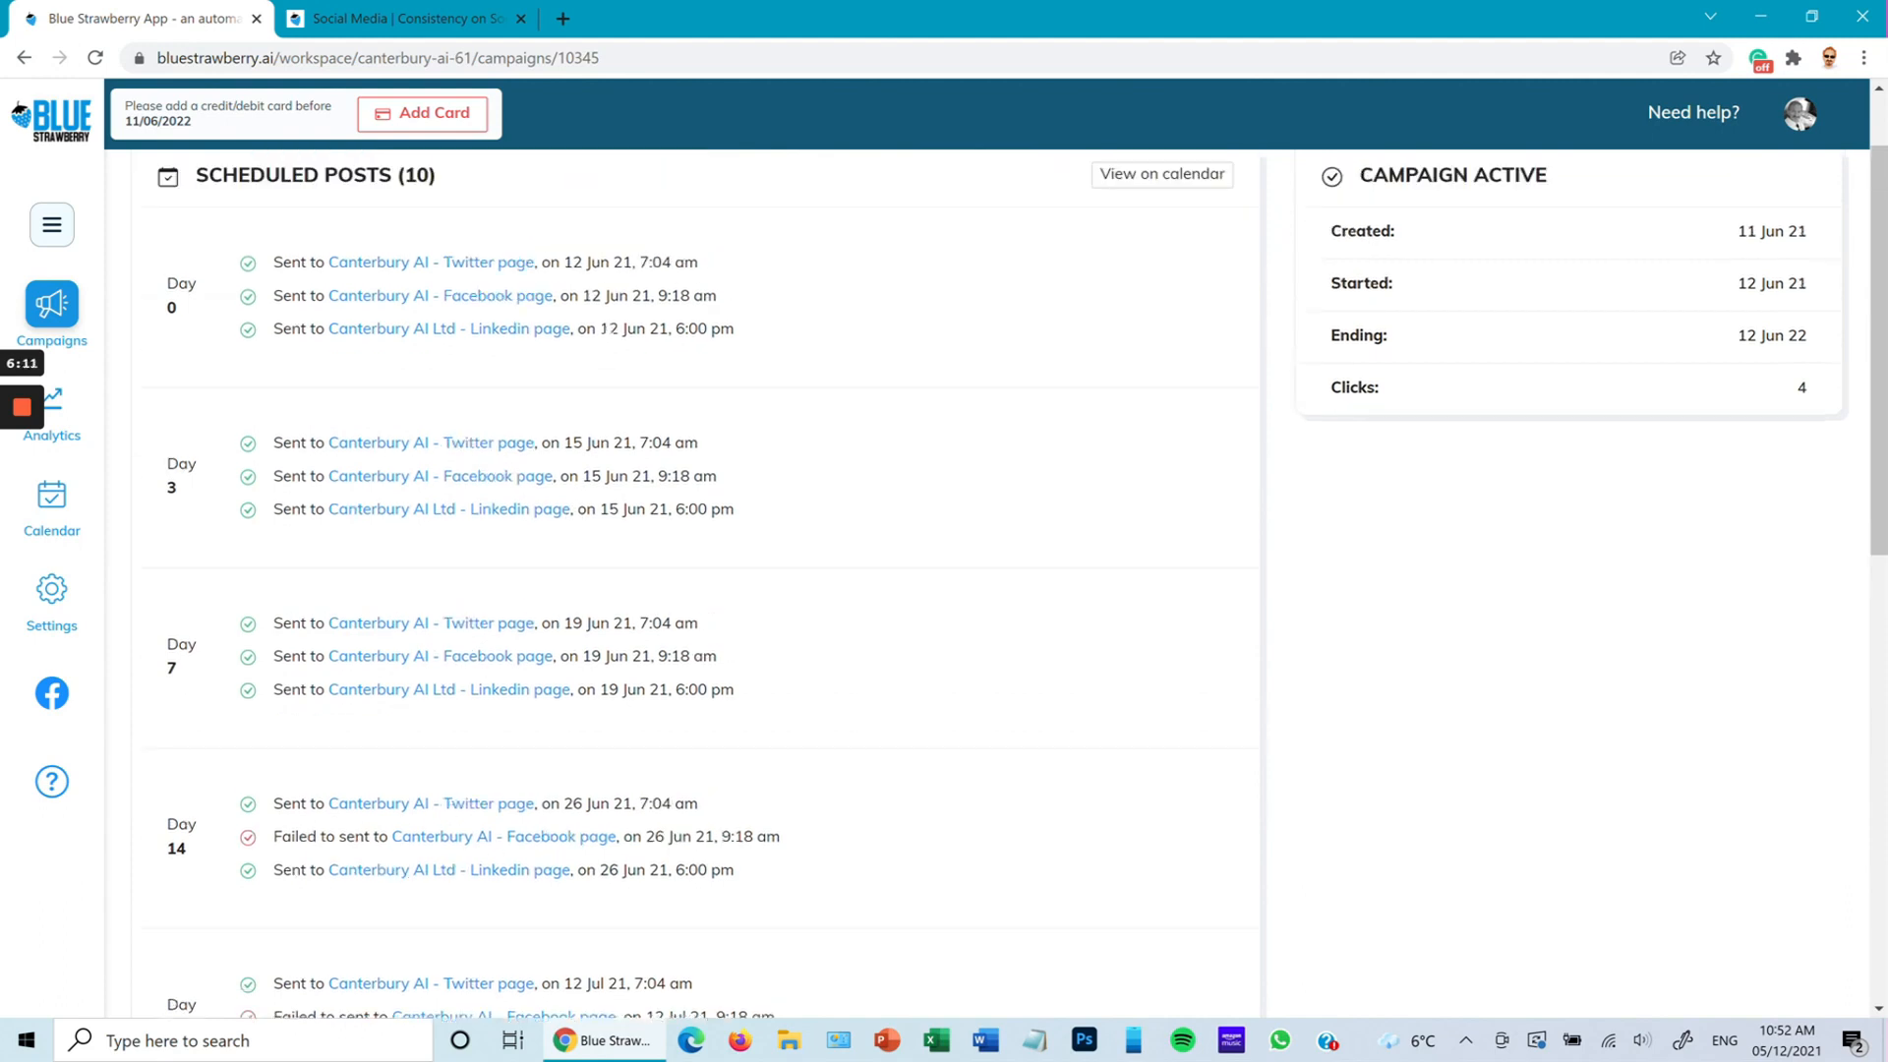
scroll(552, 654, "down", 1)
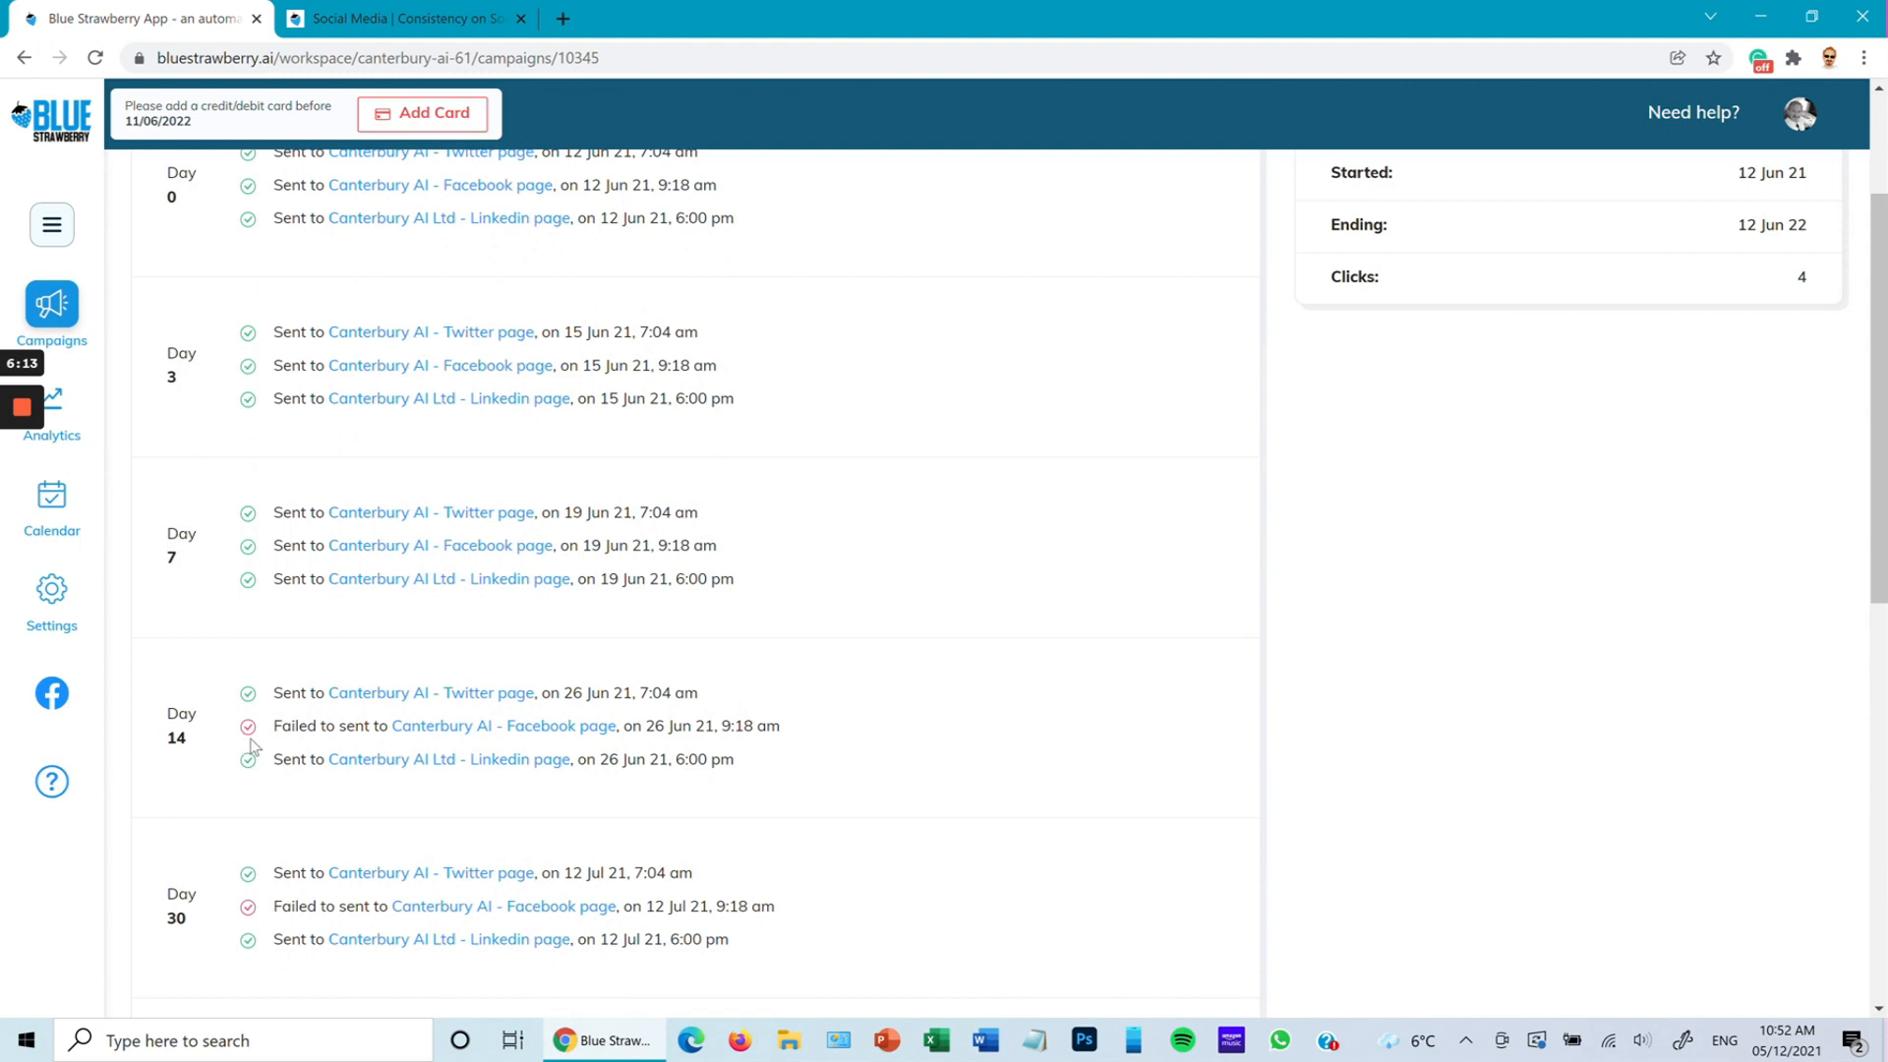
mouse_move(253, 730)
scroll(890, 523, "up", 2)
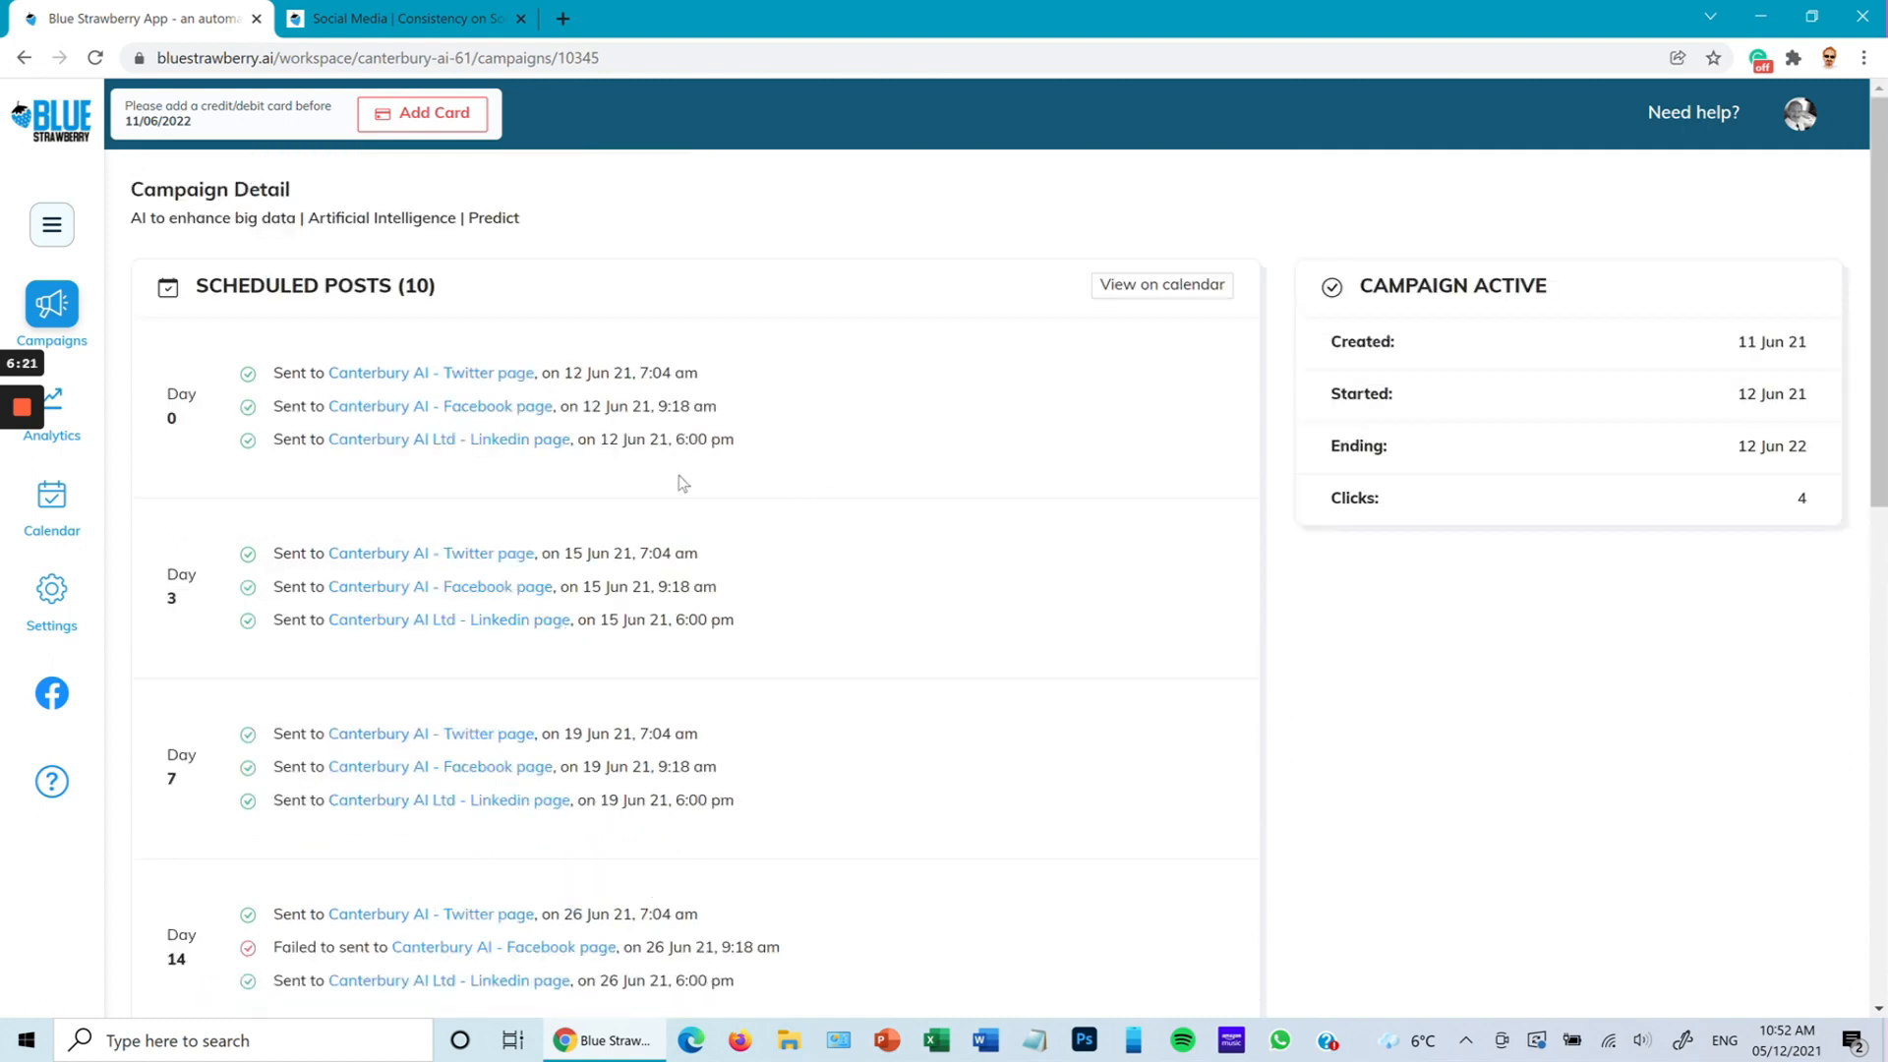
- Return to the campaigns board and pause the active "Why is consistency on social media so important?" campaign for modification
left_click(51, 311)
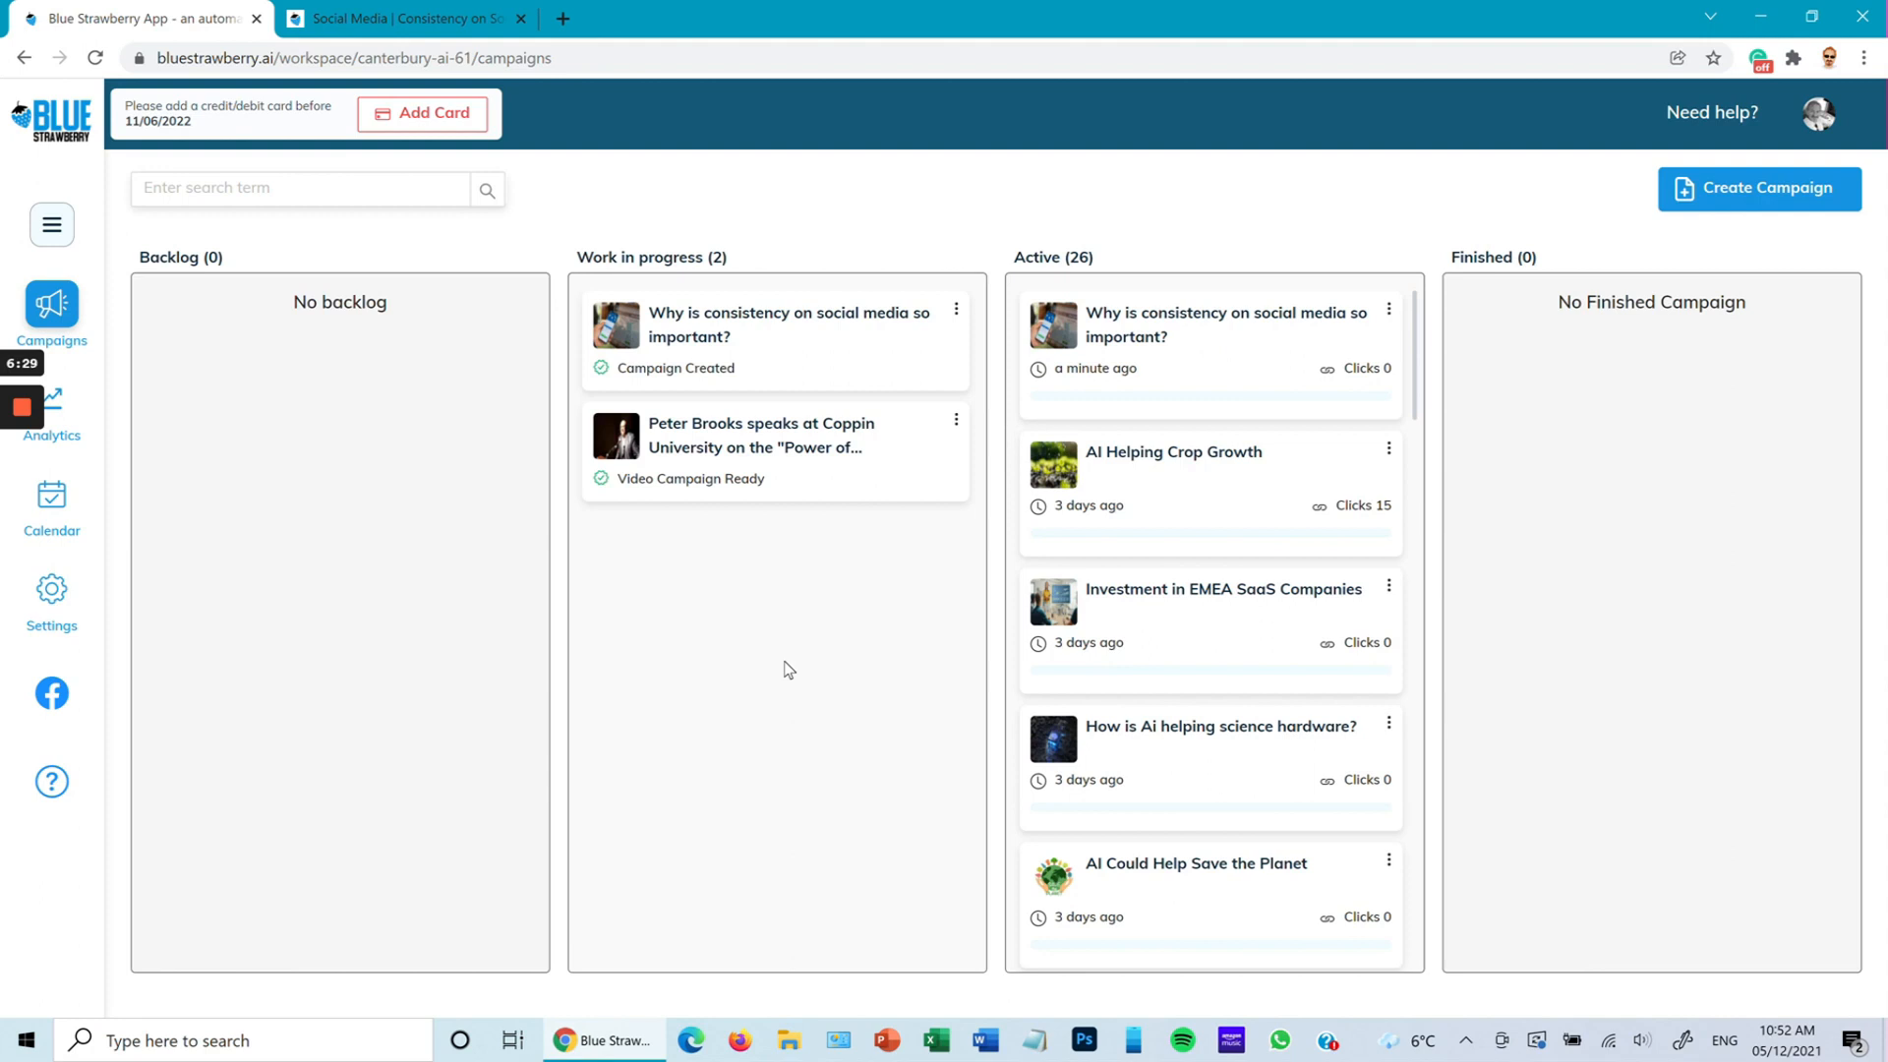
left_click(1390, 313)
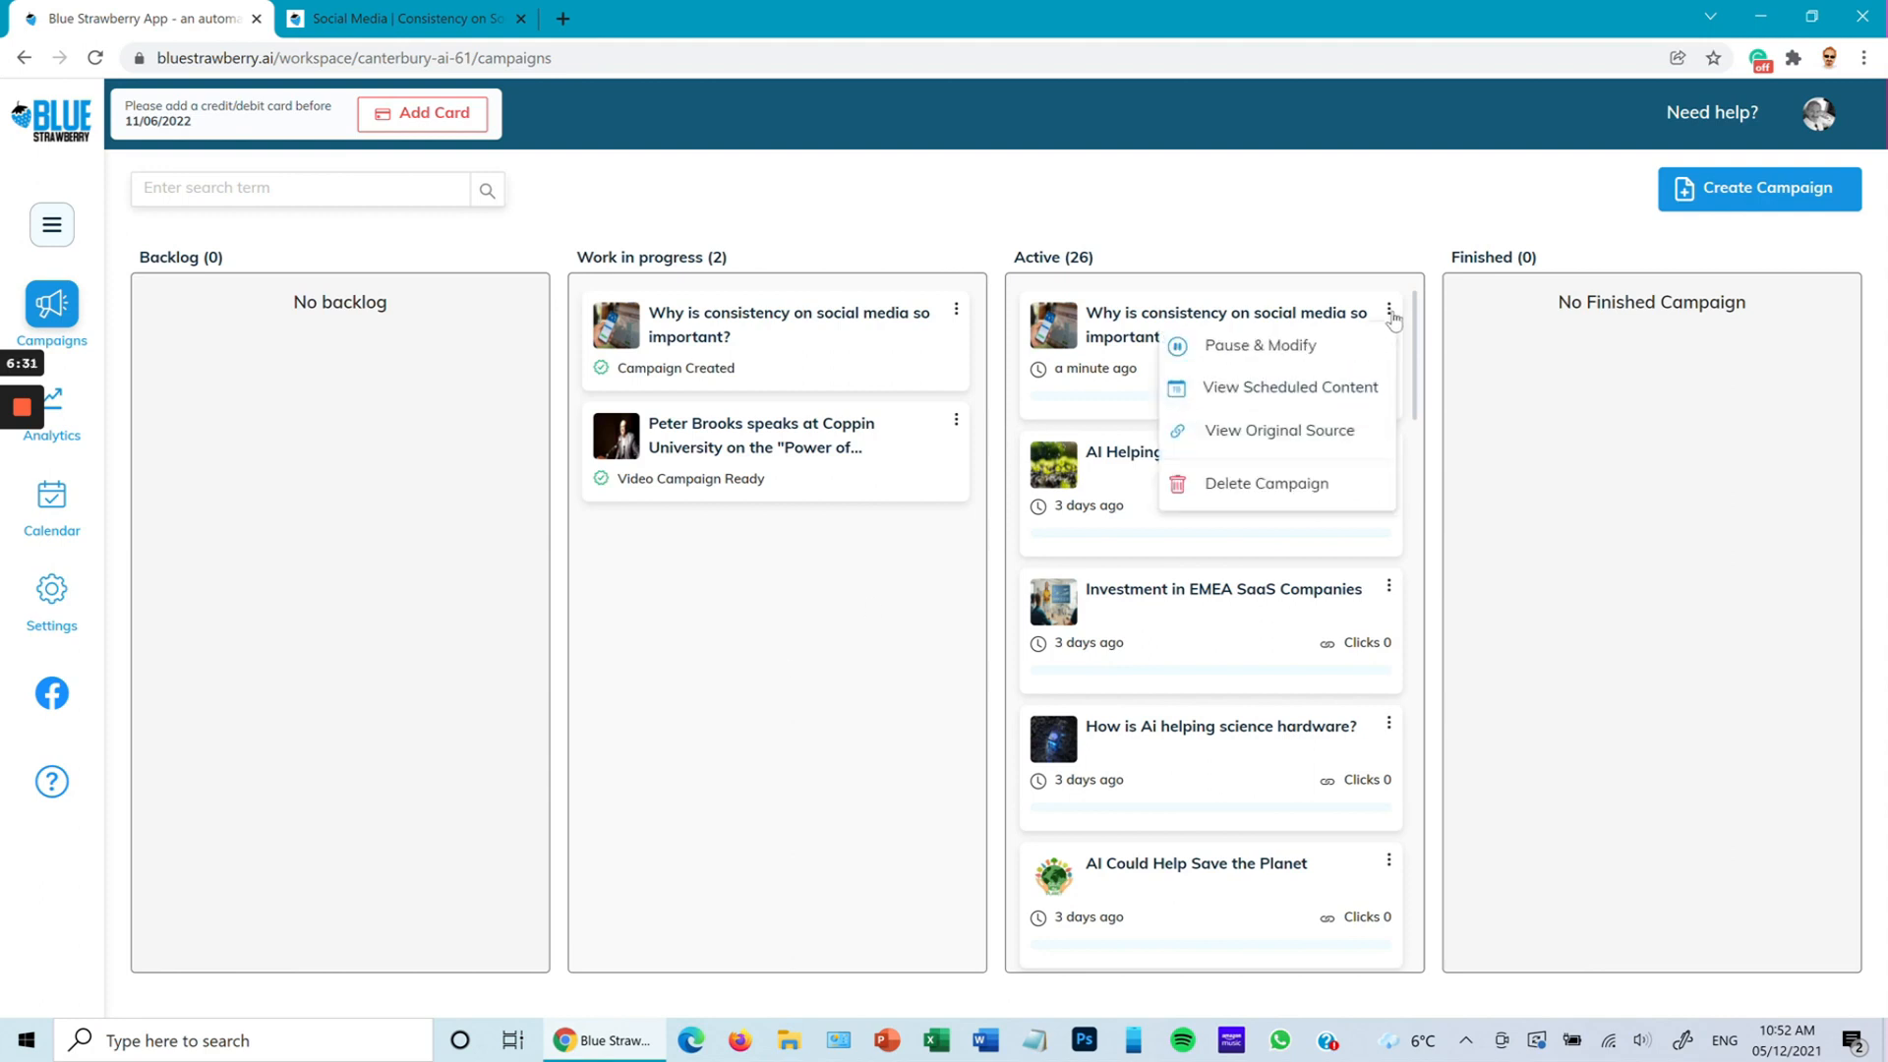
left_click(1326, 346)
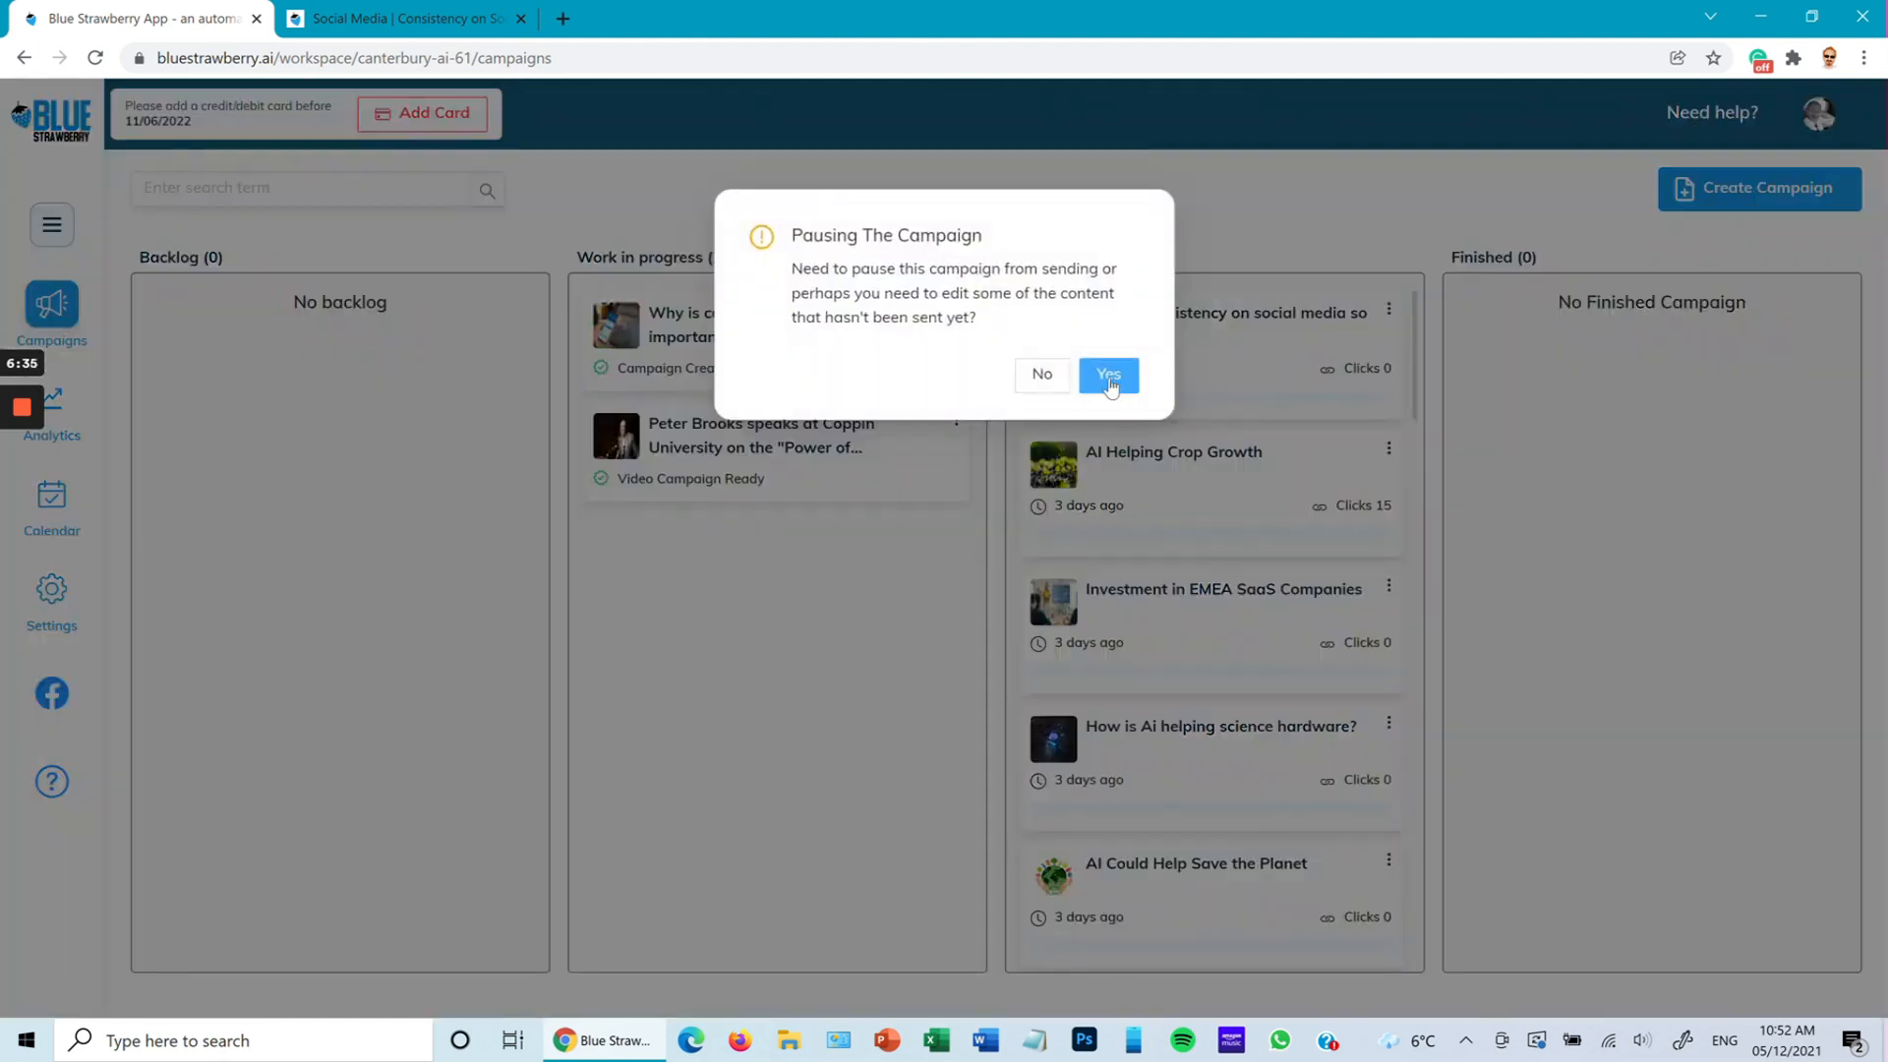
left_click(1110, 377)
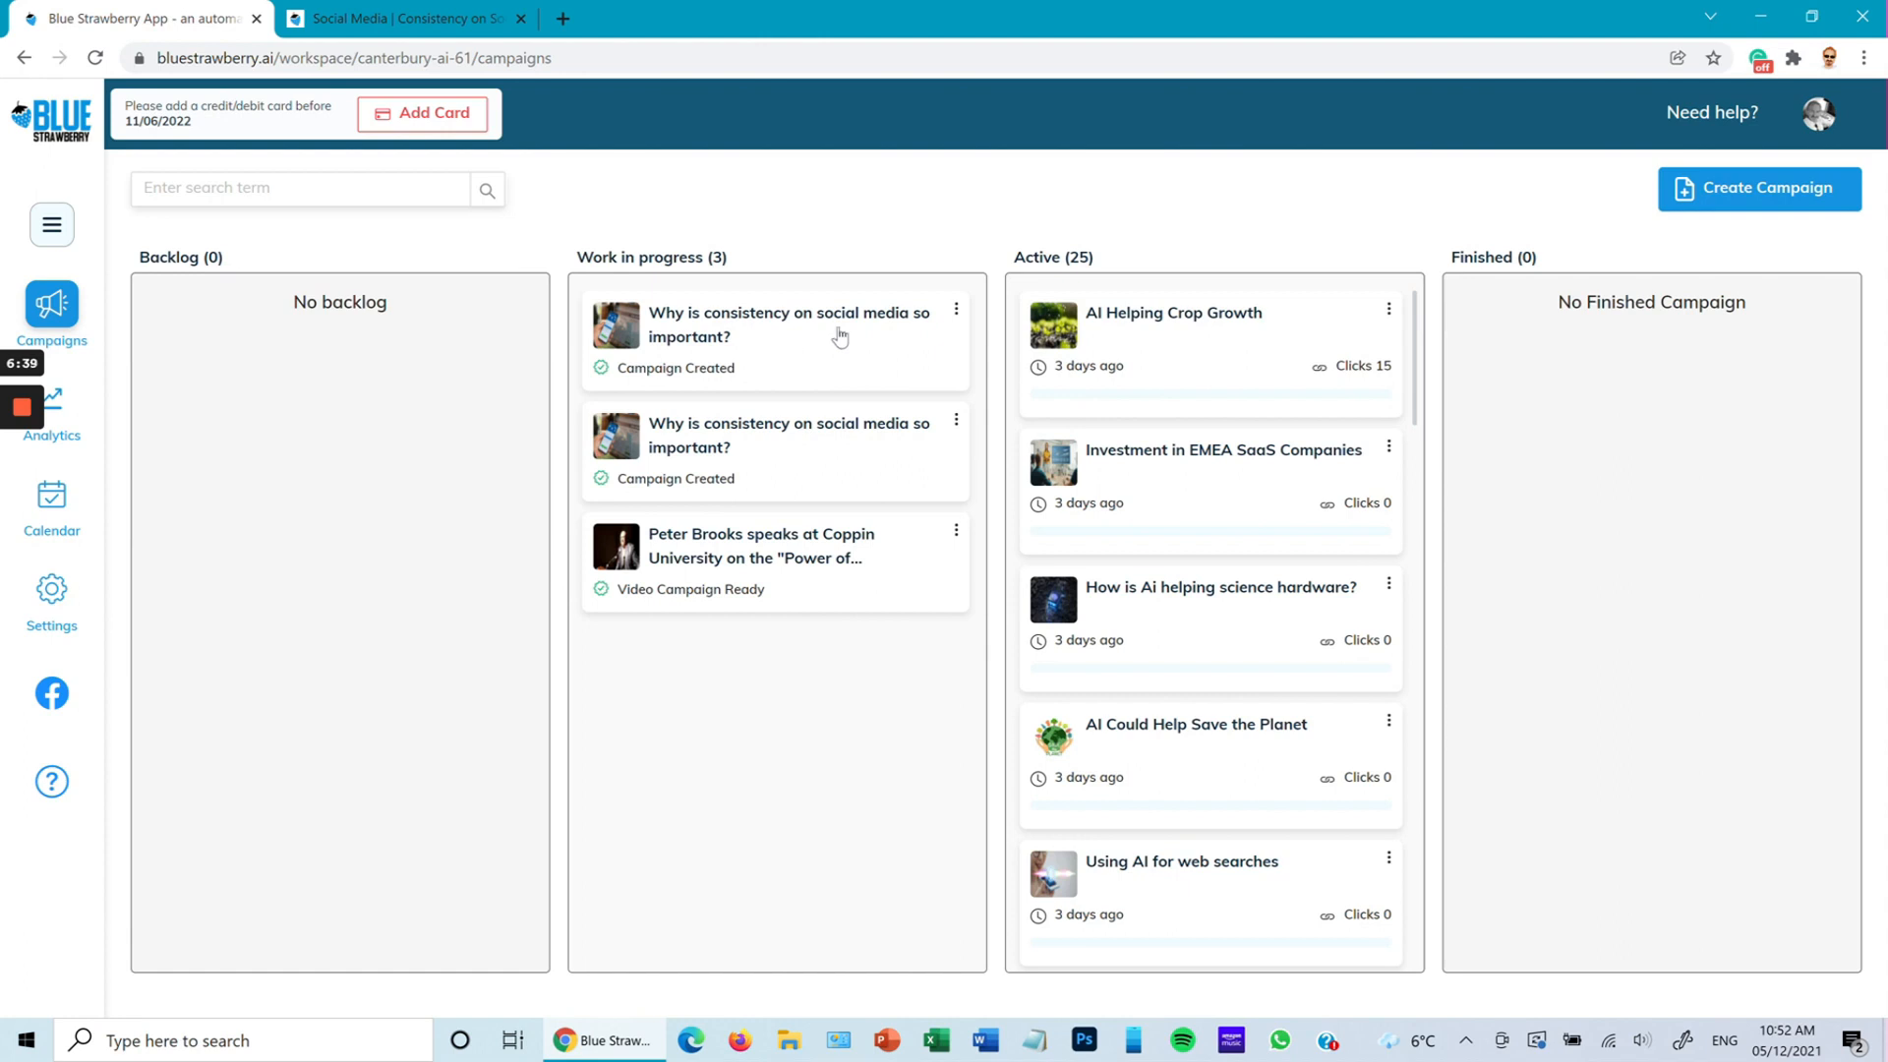
- Delete the first "Why is consistency on social media so important?" campaign among those in progress and confirm the deletion
left_click(956, 311)
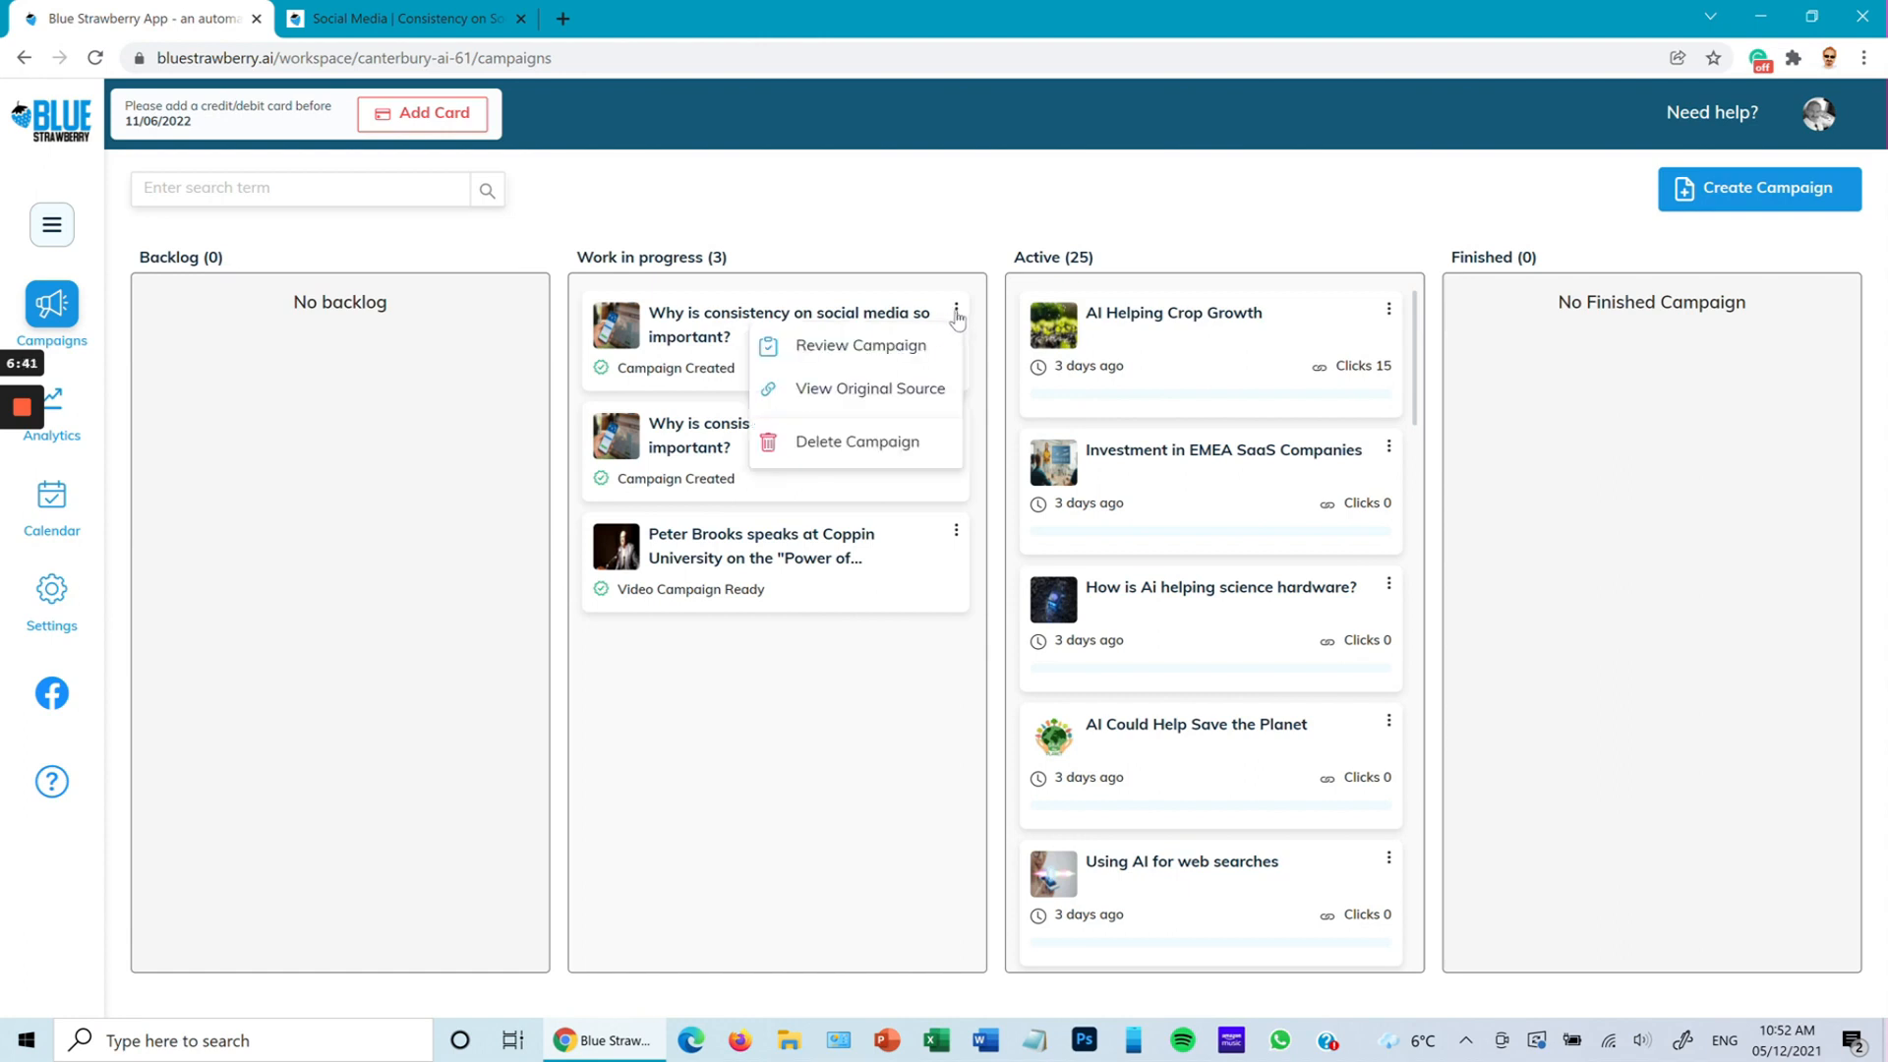
left_click(892, 447)
left_click(1103, 375)
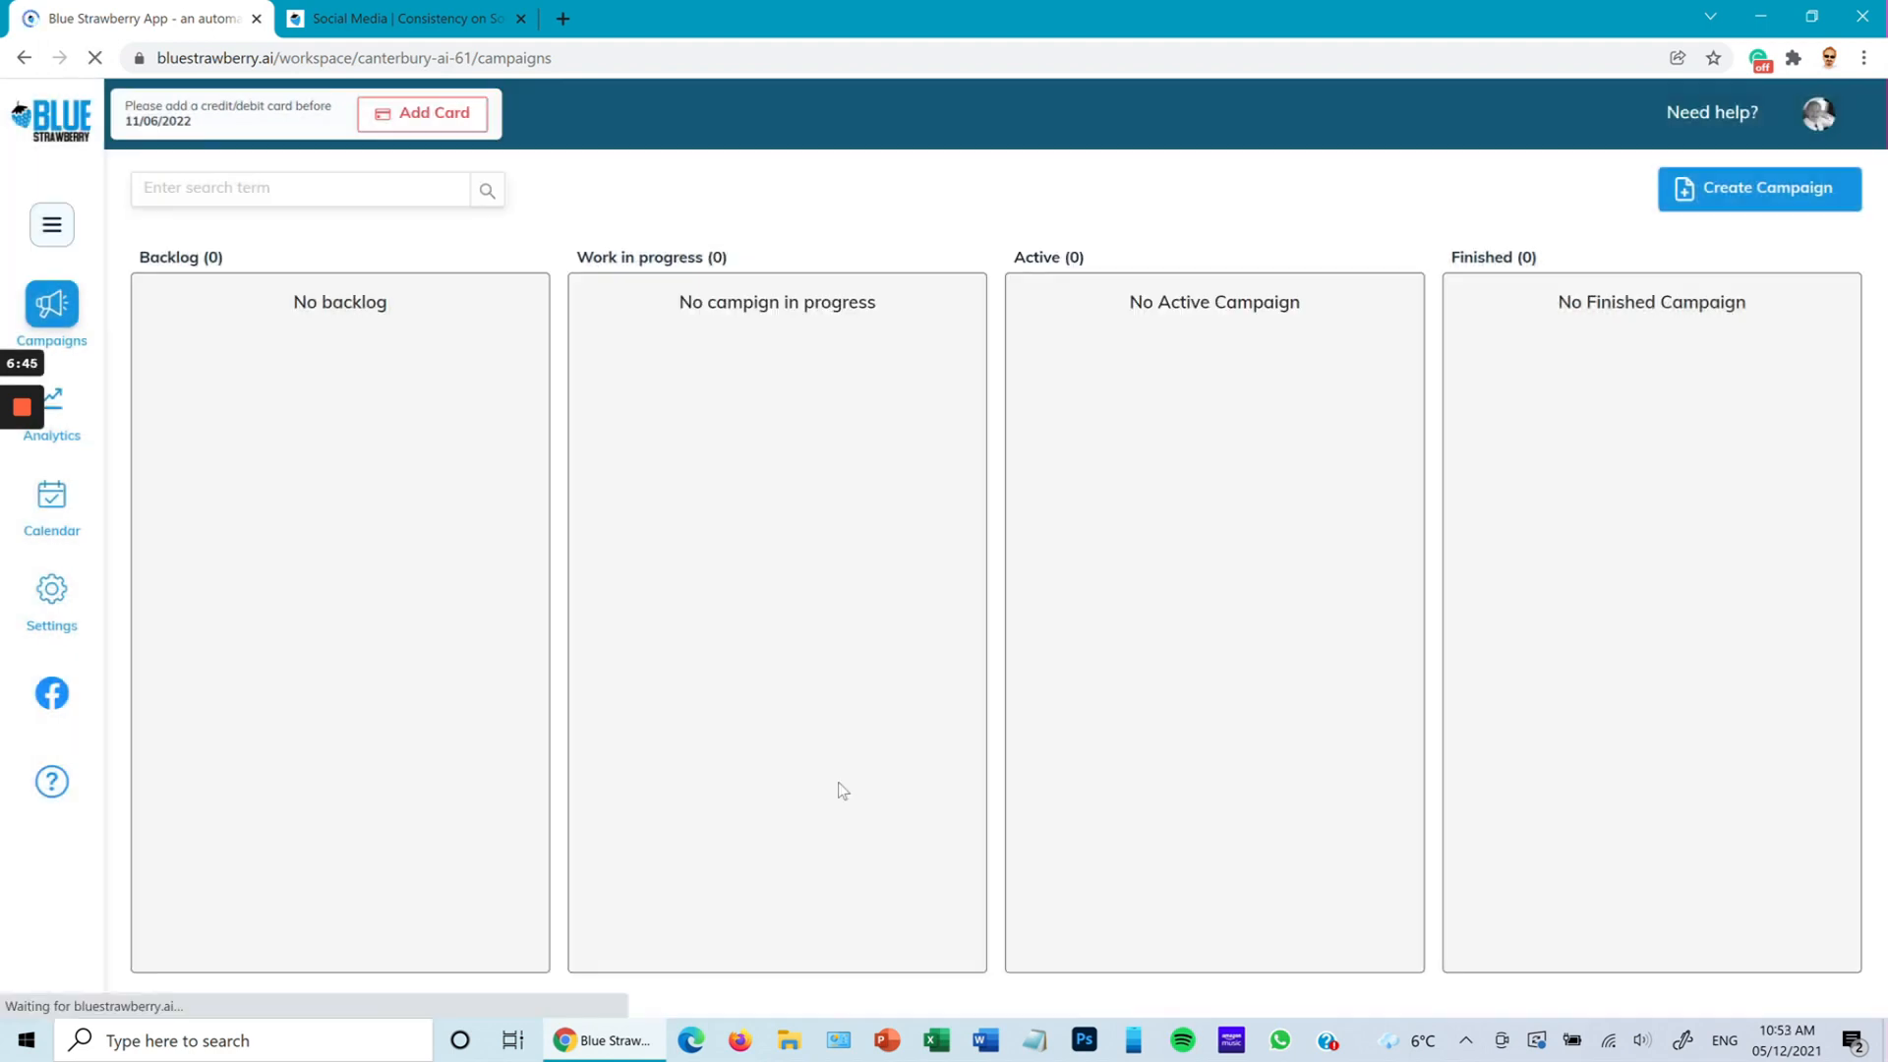